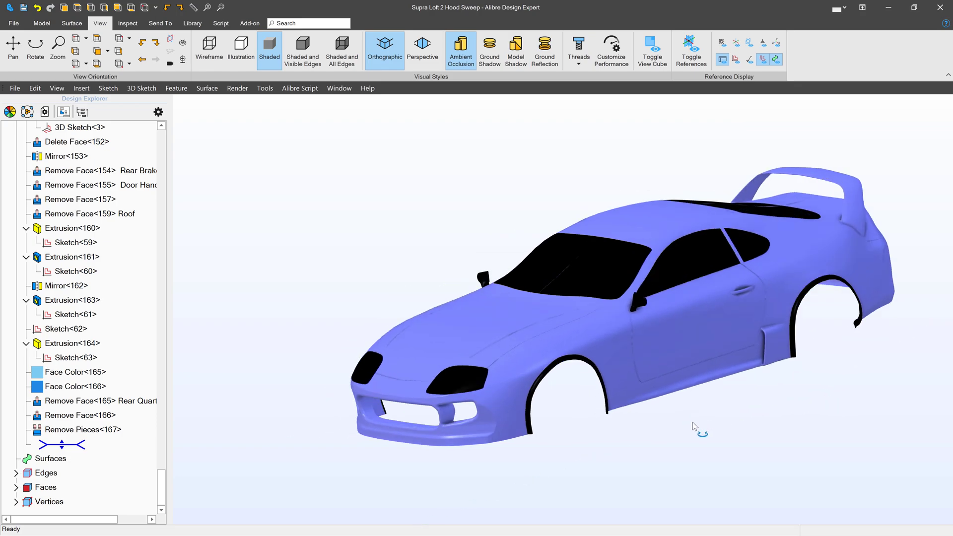
Step: With the model rolled back past Fillet<49>, frame the whole car and select the side reference plane
mouse_move(692, 422)
middle_down()
mouse_move(669, 430)
mouse_move(683, 427)
middle_up()
scroll(686, 426, down, 3)
middle_drag(485, 286, 514, 327)
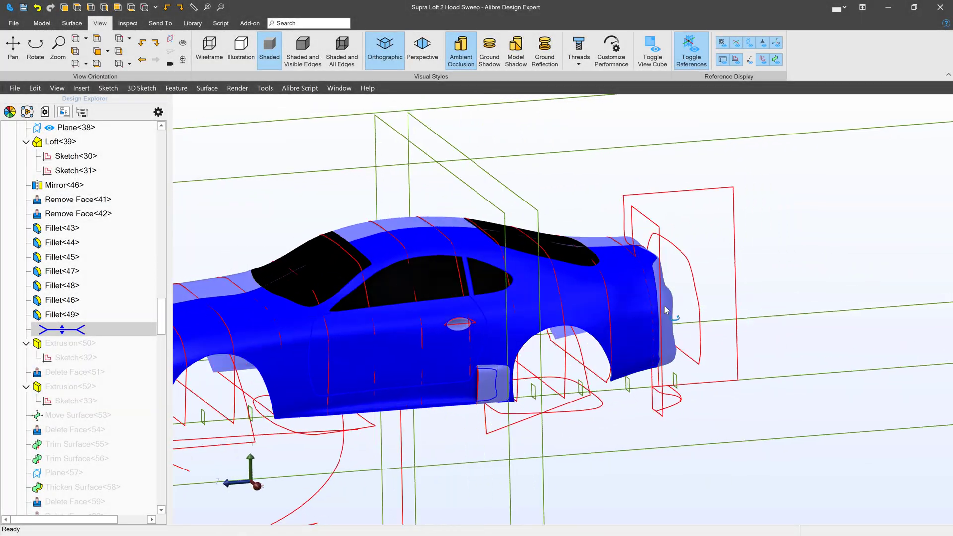
scroll(660, 317, down, 4)
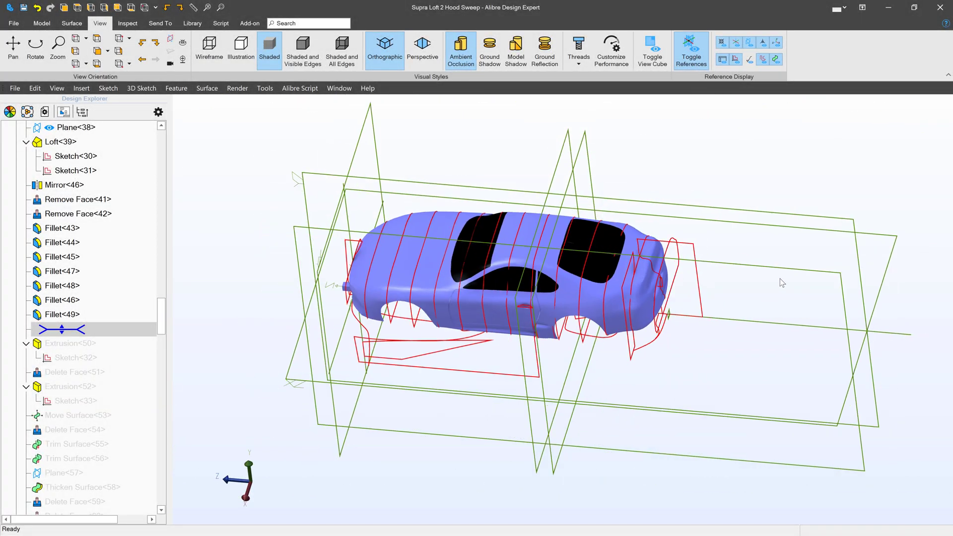
click(298, 179)
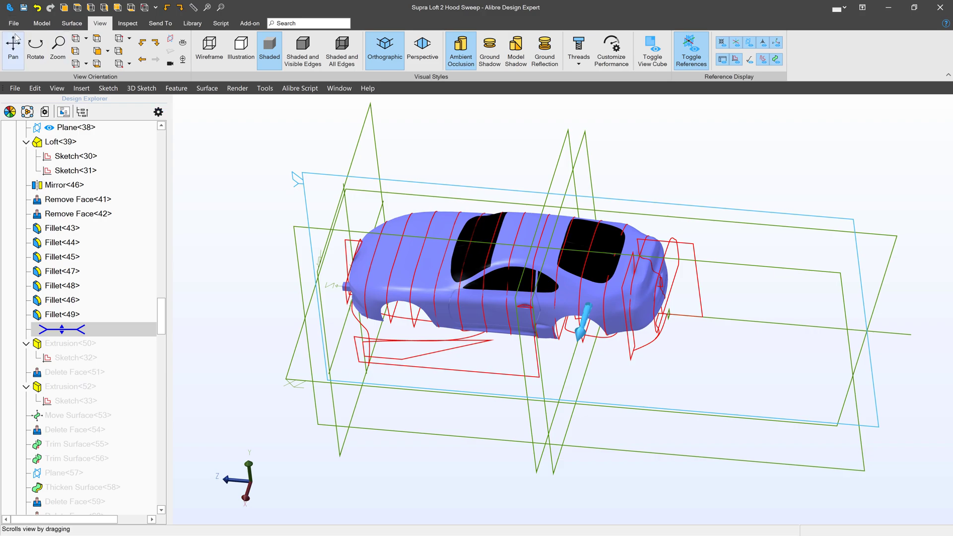
Step: Start a sketch on the side plane and draw a three-point spline rising from the rear quarter
click(42, 23)
click(21, 51)
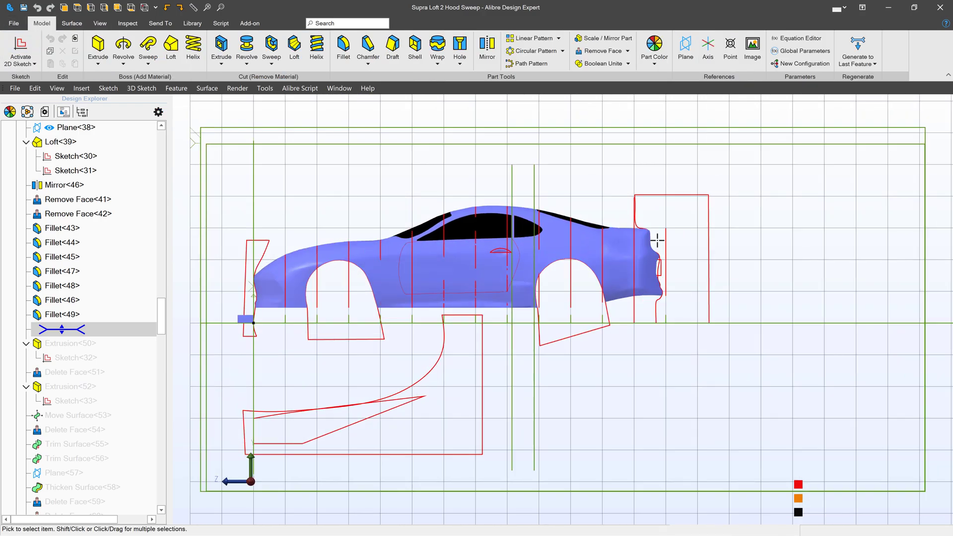
scroll(672, 205, up, 5)
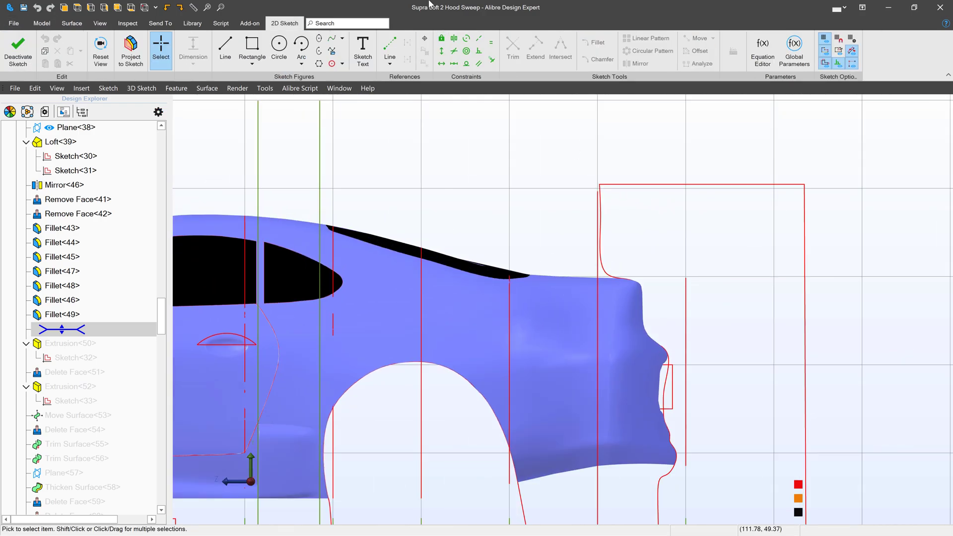
click(389, 50)
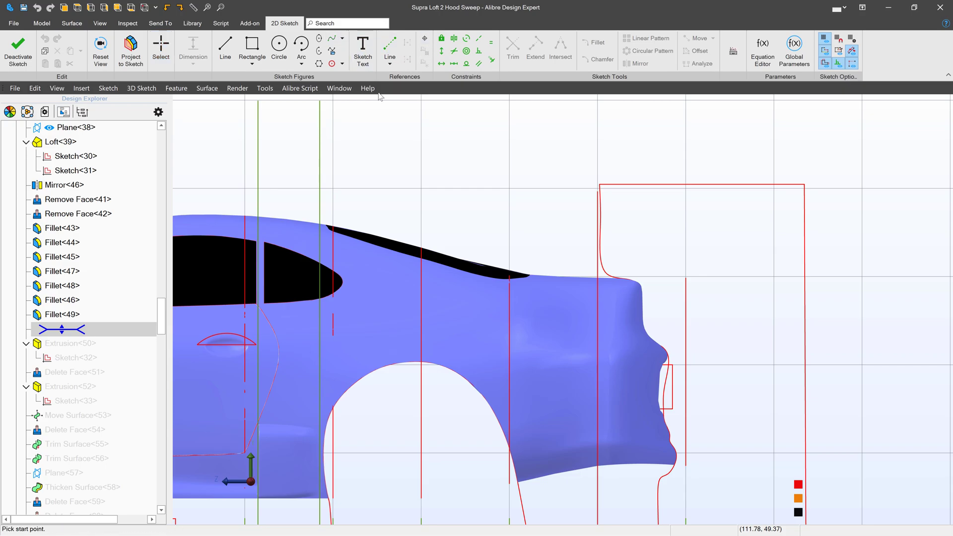
click(528, 344)
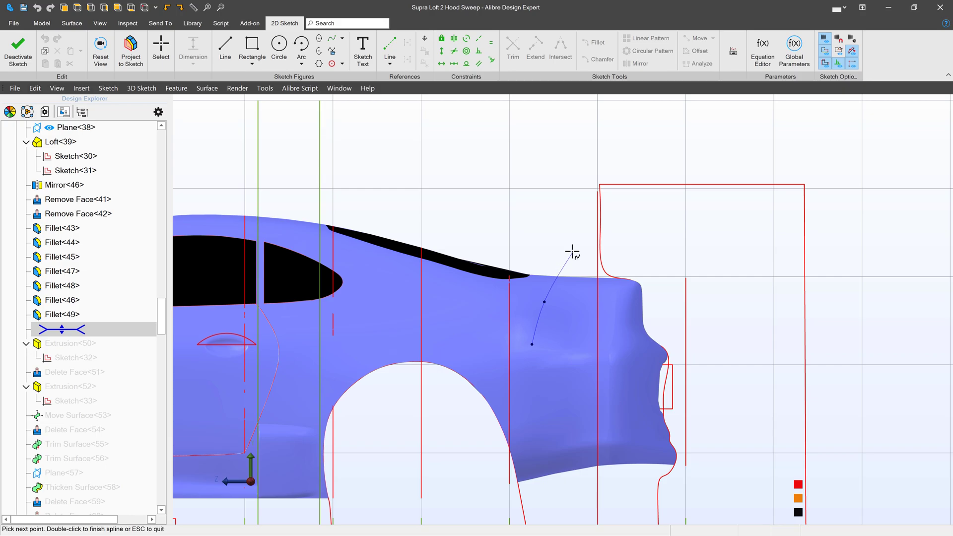
click(600, 186)
click(607, 126)
key(Escape)
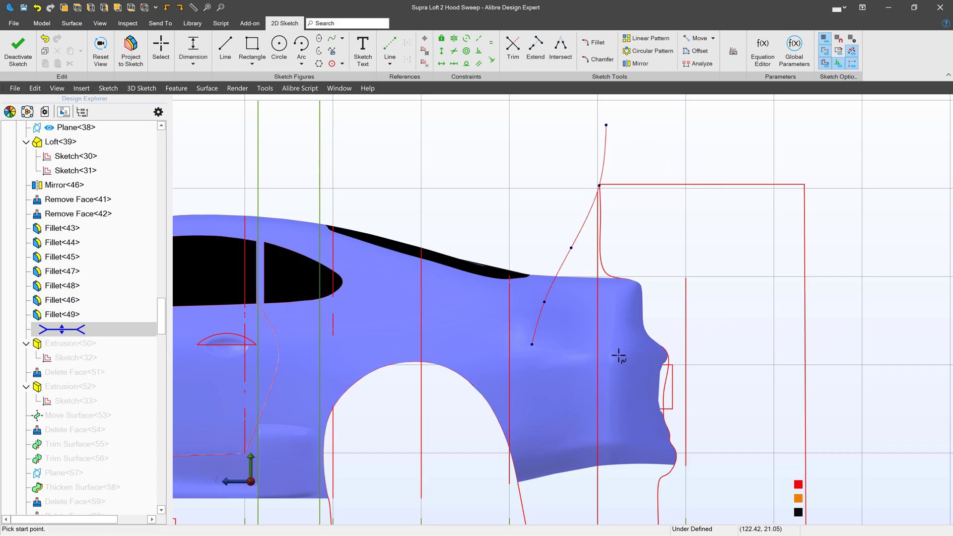
Step: Draw a second spline from lower on the rear quarter up above the deck
click(596, 361)
click(610, 271)
click(634, 226)
double_click(662, 127)
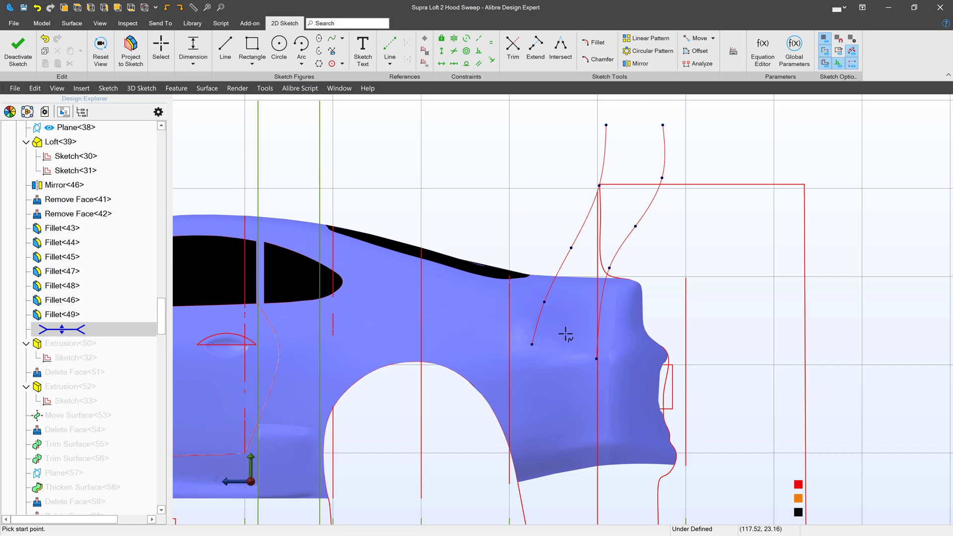
Step: Join the spline tops and bottoms with lines to close the upright profile
key(l)
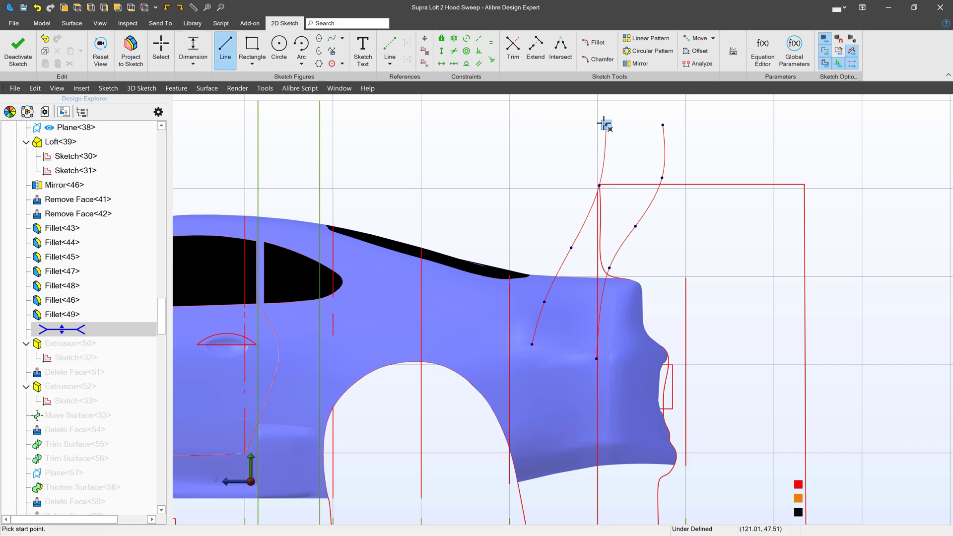
click(605, 126)
click(663, 126)
click(532, 344)
click(596, 358)
key(Escape)
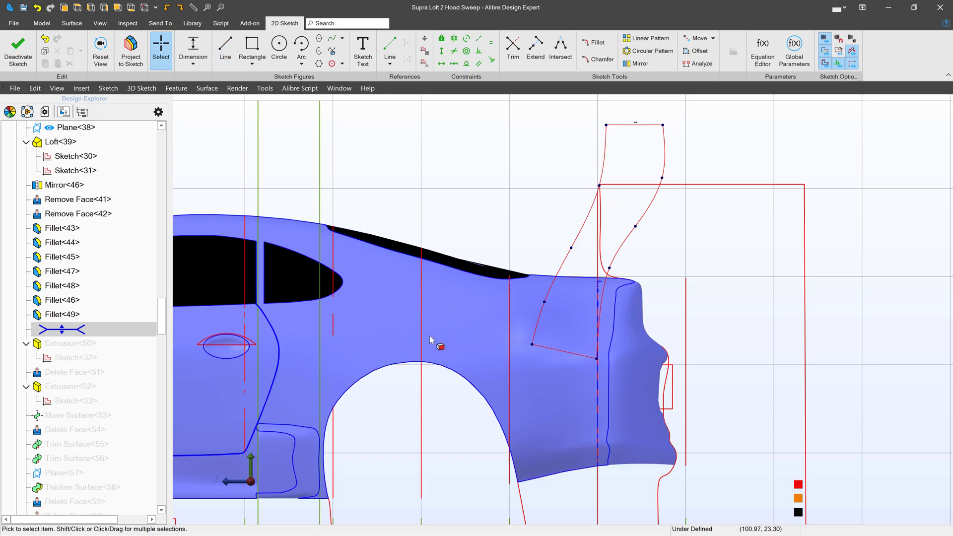
Step: Draw a reference line rearward from the profile's lower corner and dimension it 40 mm
click(693, 38)
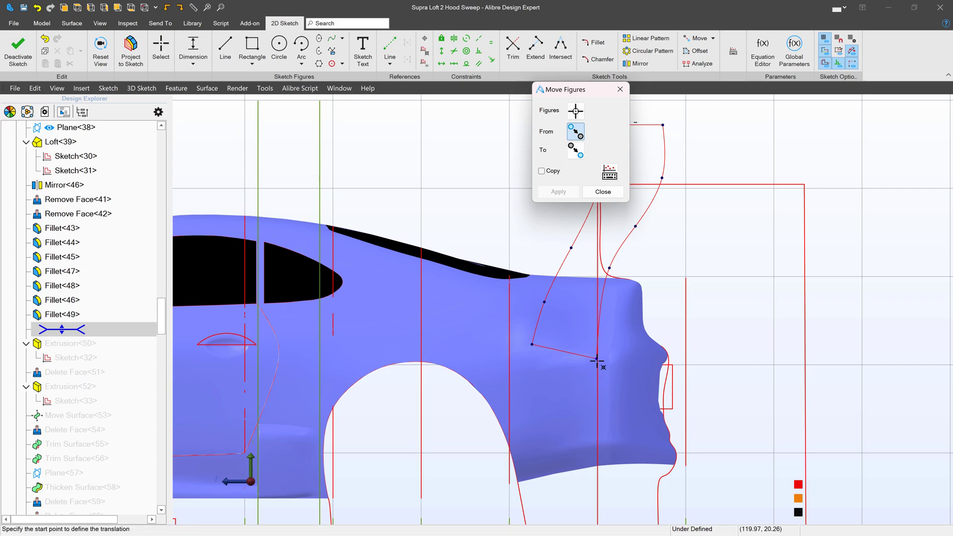
click(603, 191)
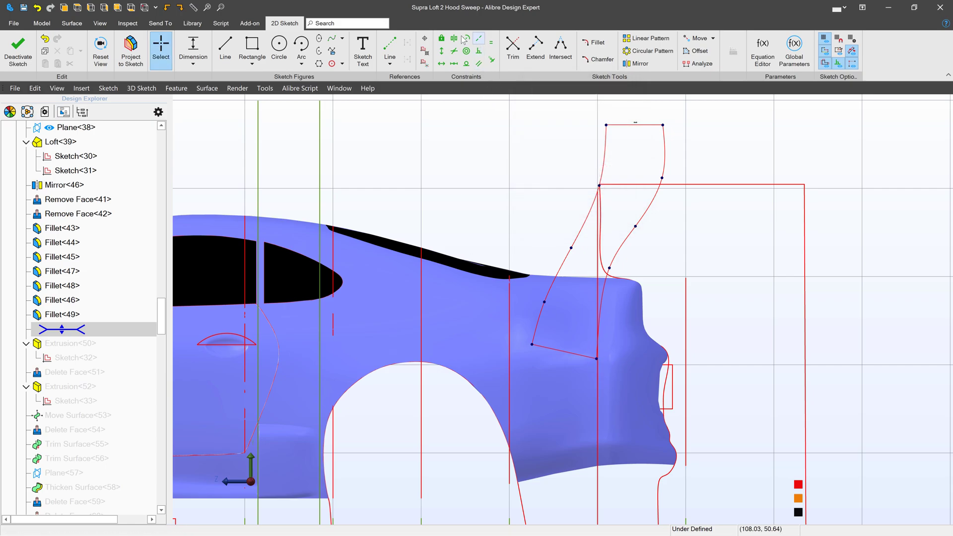
click(598, 360)
double_click(917, 360)
double_click(877, 359)
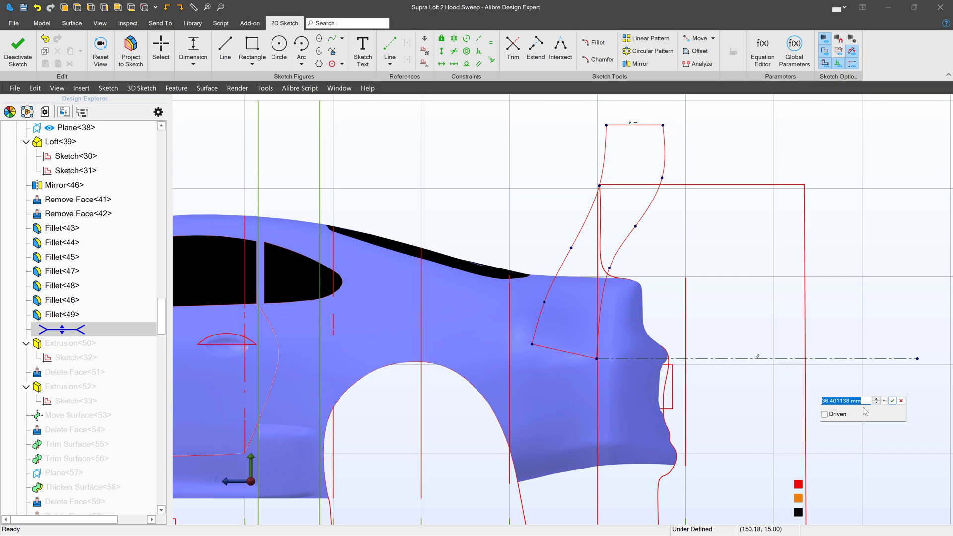
text(40)
key(Return)
scroll(785, 290, down, 2)
scroll(786, 290, up, 2)
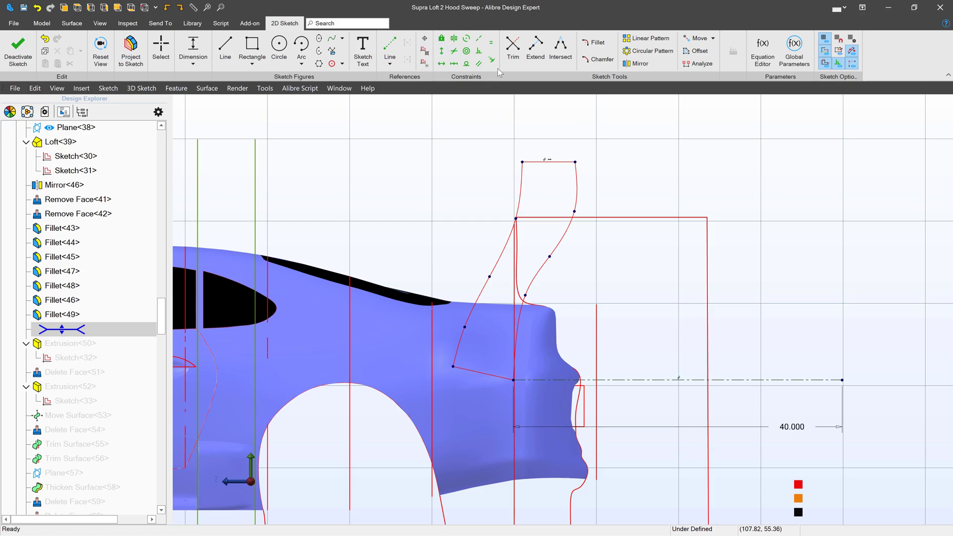
Step: Move the whole upright profile from its lower corner to the 40 mm line's far end
click(698, 38)
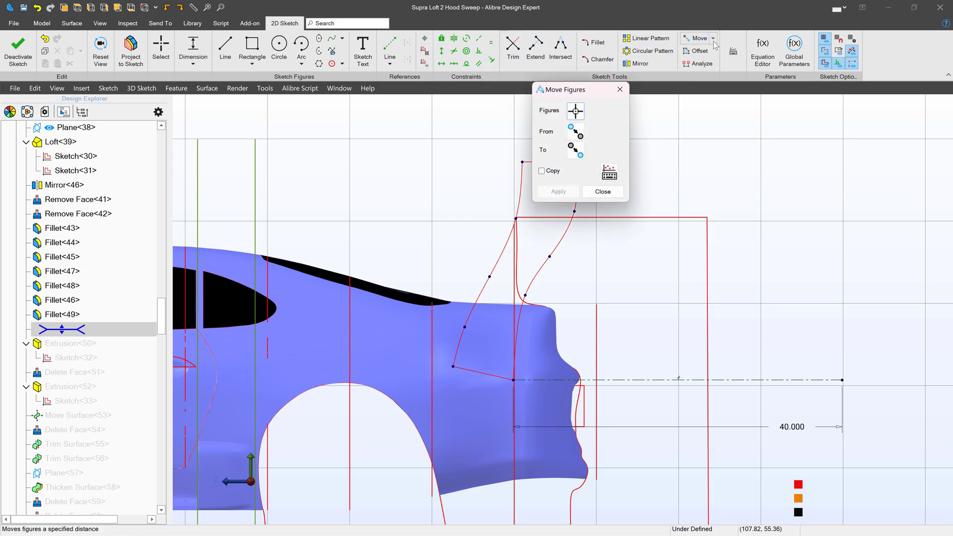
click(577, 132)
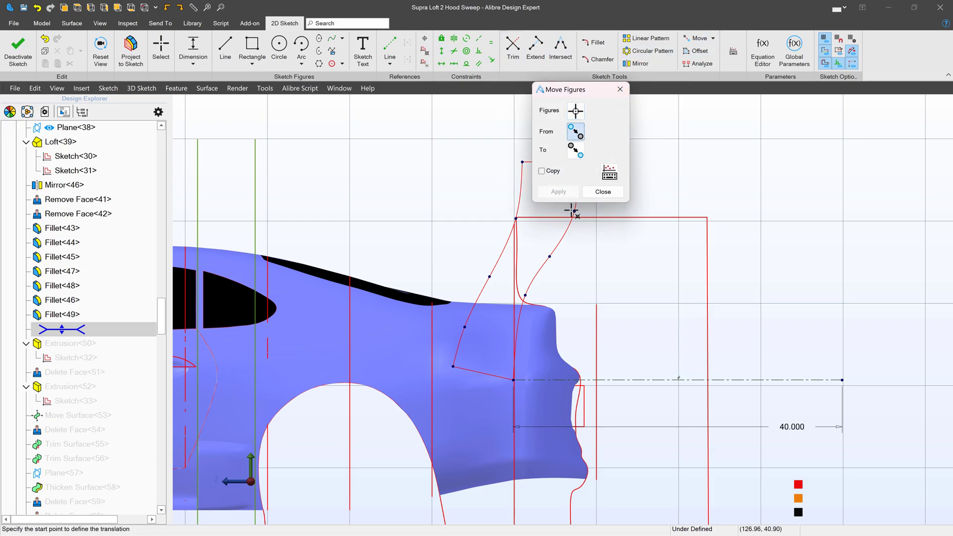
click(577, 111)
scroll(379, 138, down, 2)
drag(380, 117, 530, 367)
click(577, 133)
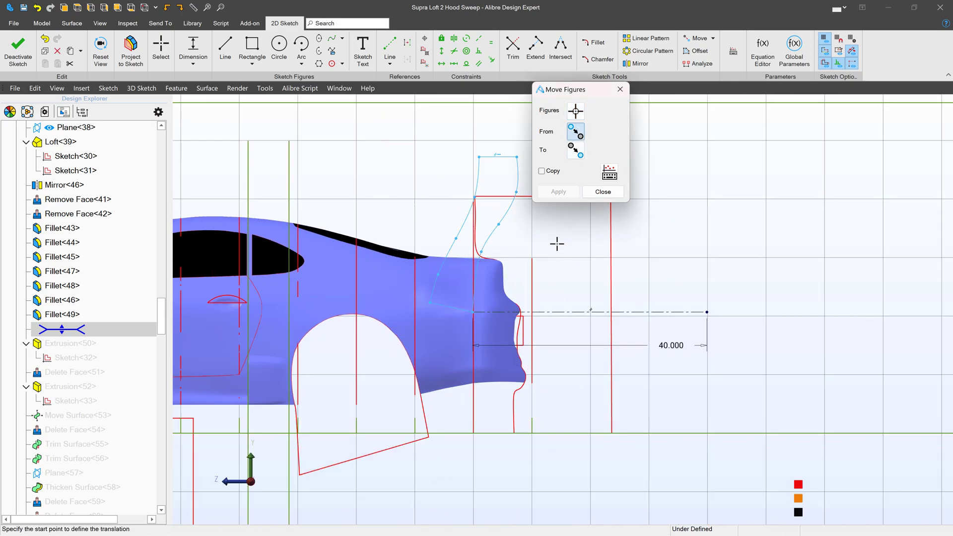
click(474, 313)
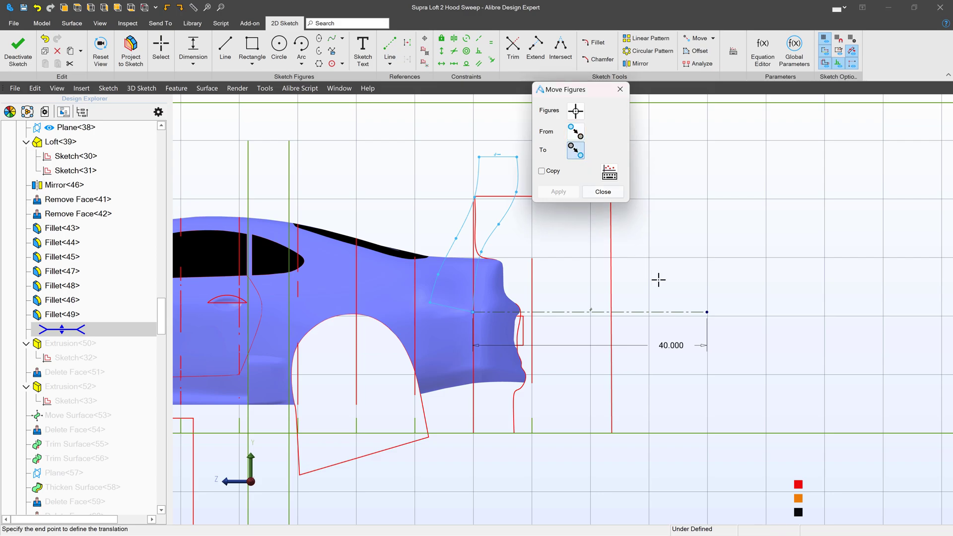
click(707, 313)
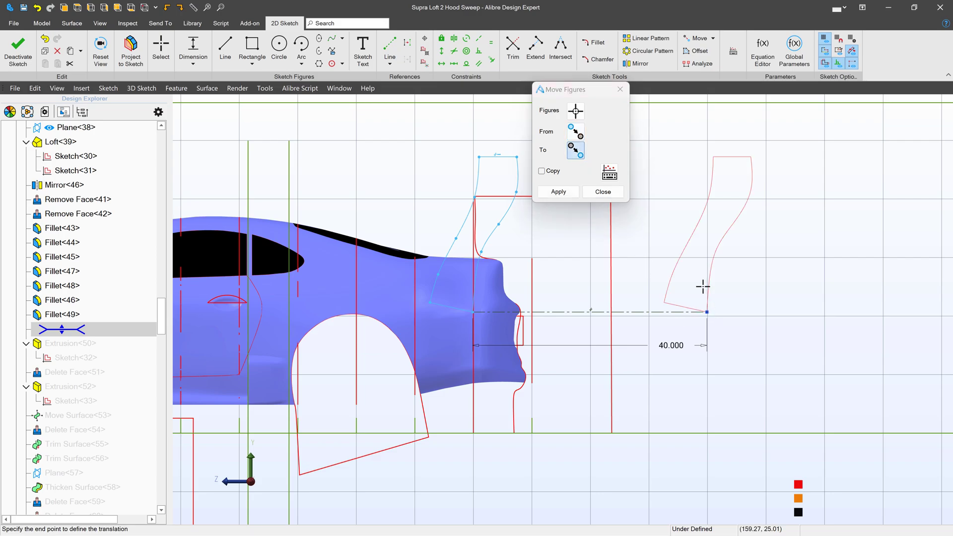
click(559, 192)
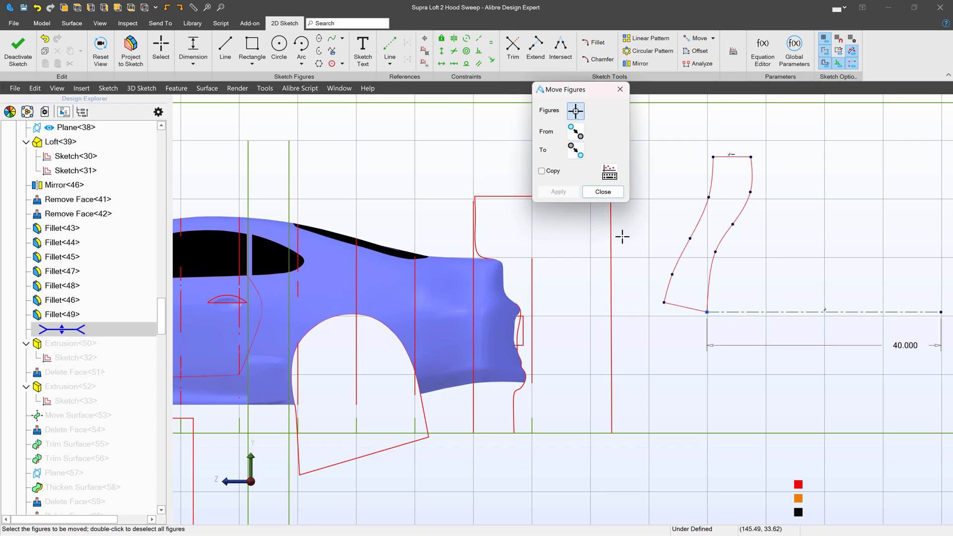
click(591, 192)
Step: Exit the sketch, extrude it as a Mid Plane boss 60 mm deep, and view it isometrically
click(17, 51)
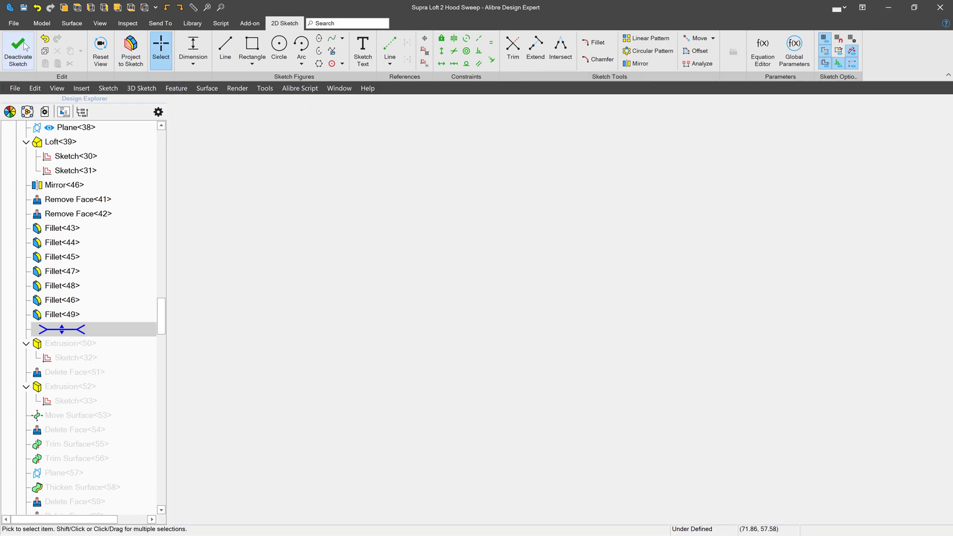
click(97, 51)
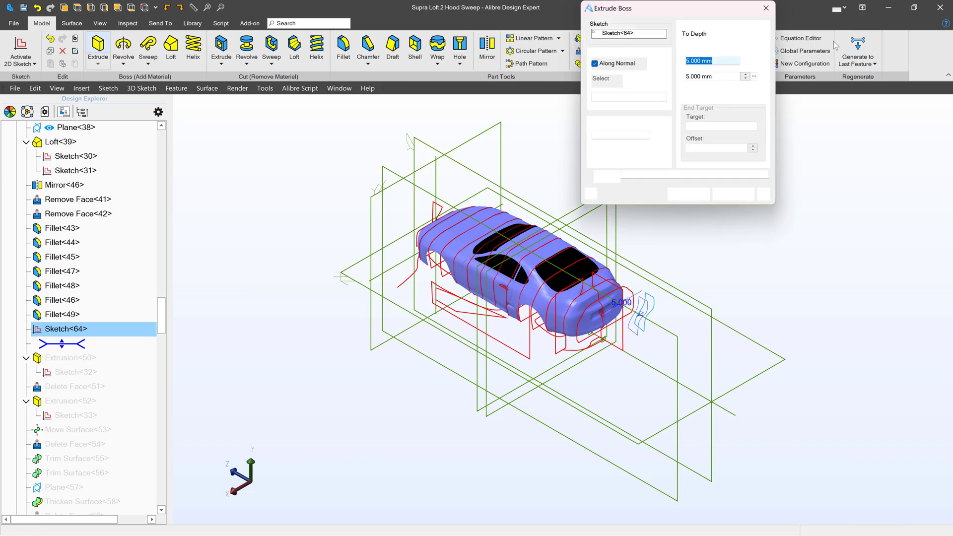
click(721, 34)
click(703, 46)
text(50)
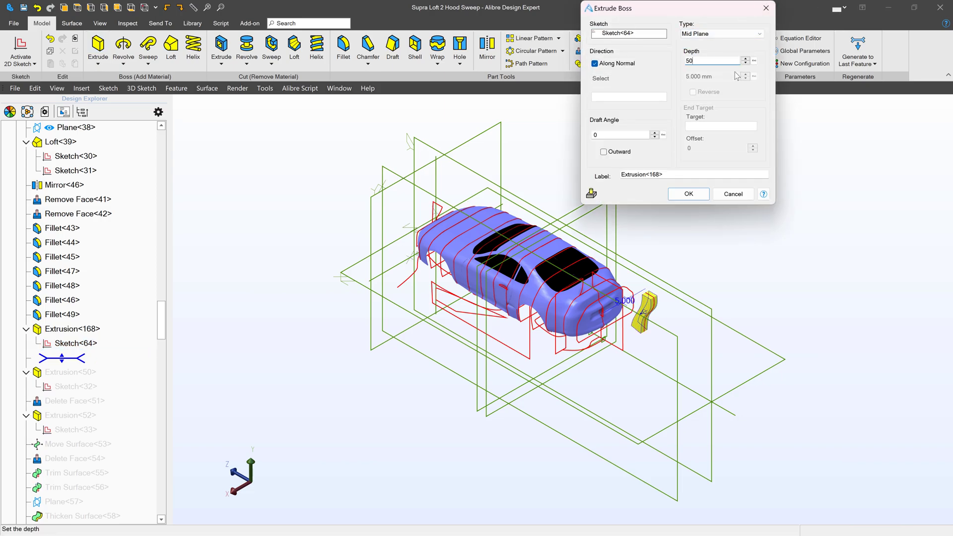
click(615, 136)
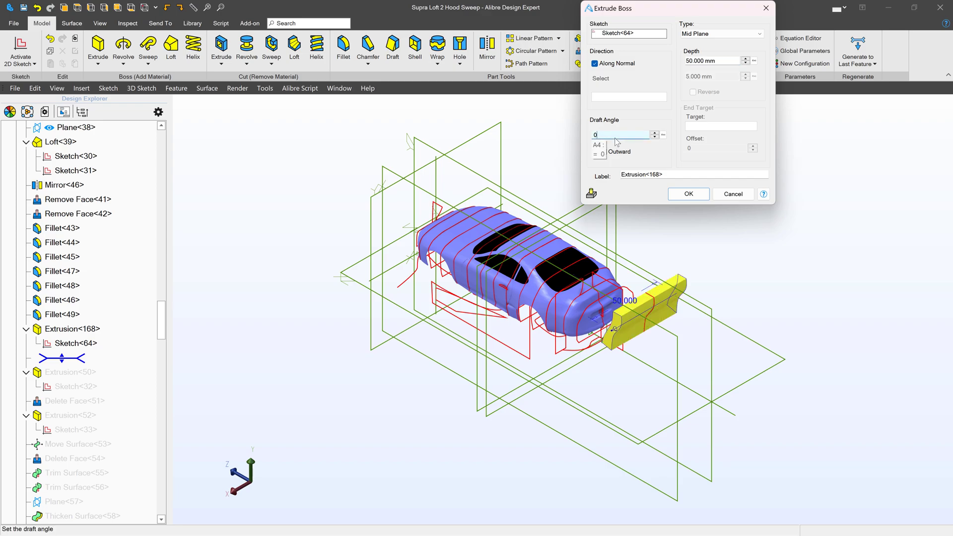
mouse_move(633, 220)
middle_down()
mouse_move(647, 319)
mouse_move(655, 305)
middle_up()
scroll(659, 313, up, 3)
scroll(673, 277, up, 4)
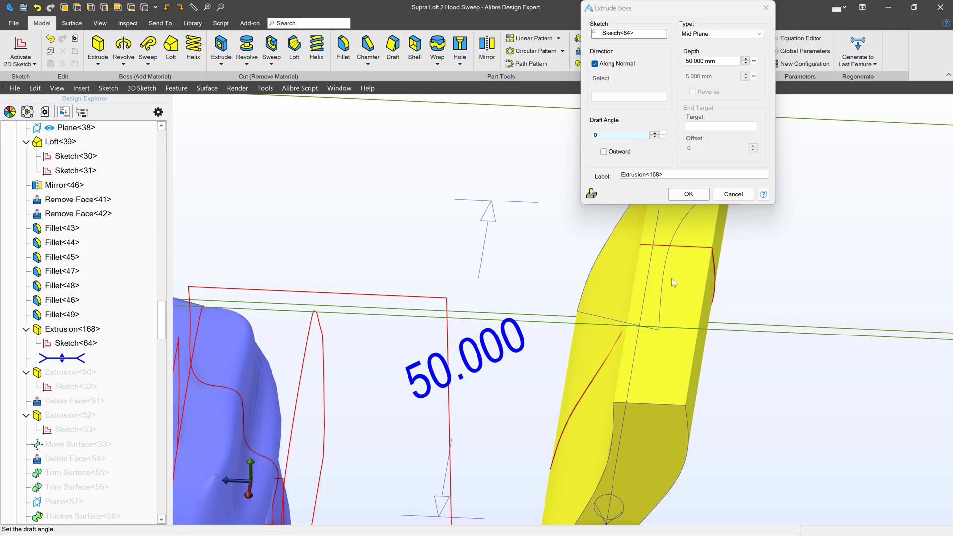
scroll(634, 306, down, 5)
drag(716, 61, 622, 53)
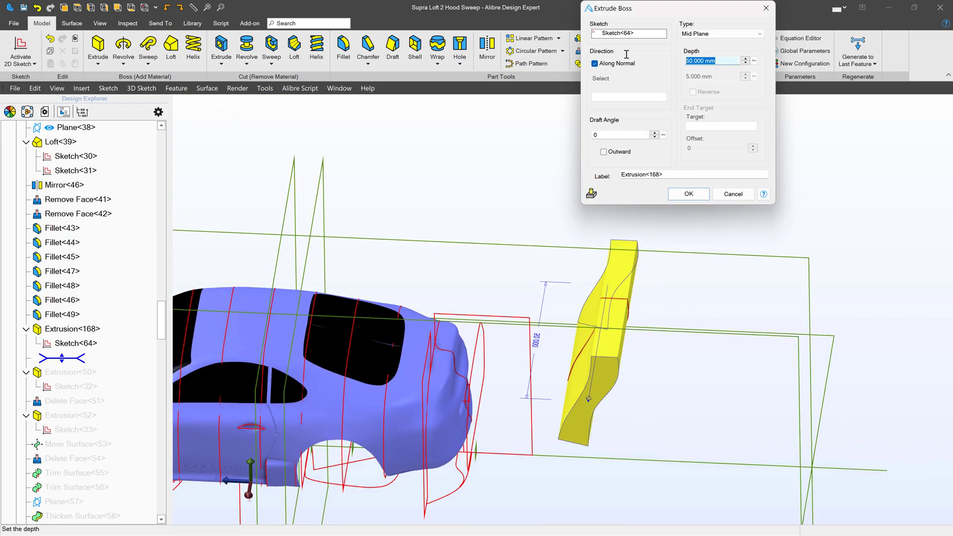
text(60)
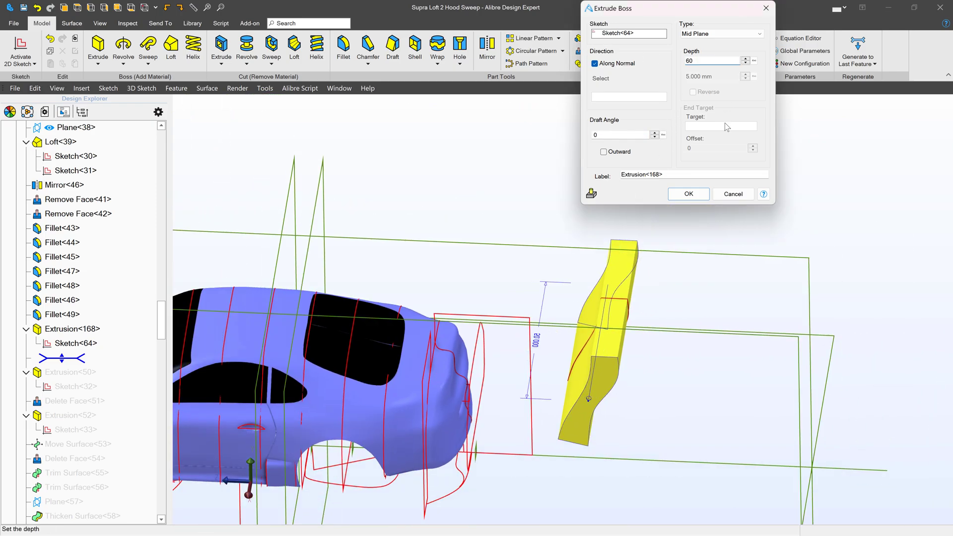
click(689, 194)
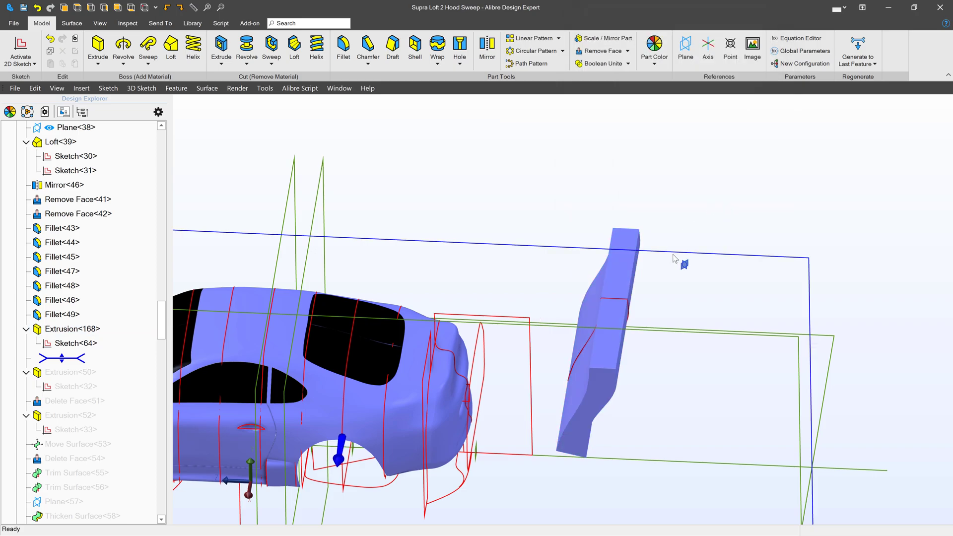
click(673, 260)
scroll(563, 368, up, 1)
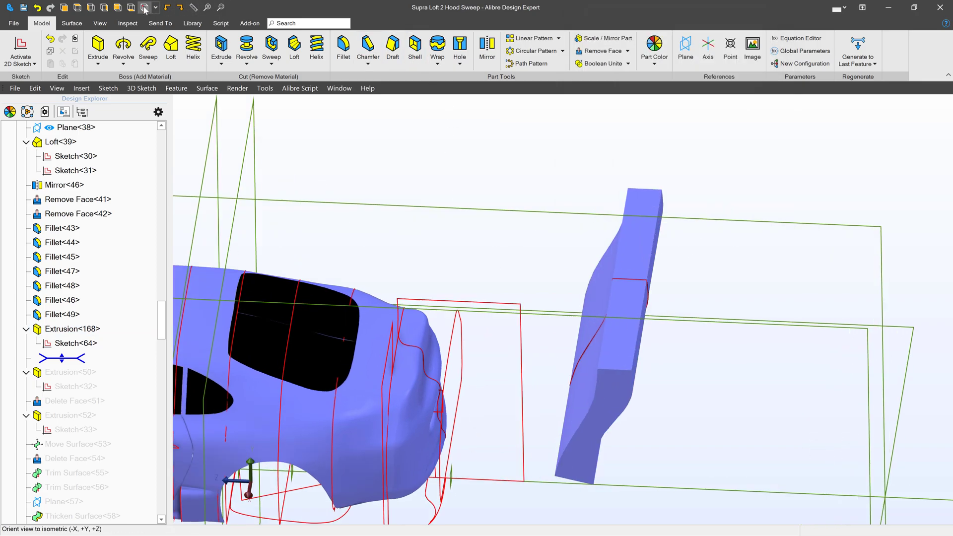
Step: Delete Face<295>, Face<299>, Face<300> and Face<297> from the extruded block
click(72, 24)
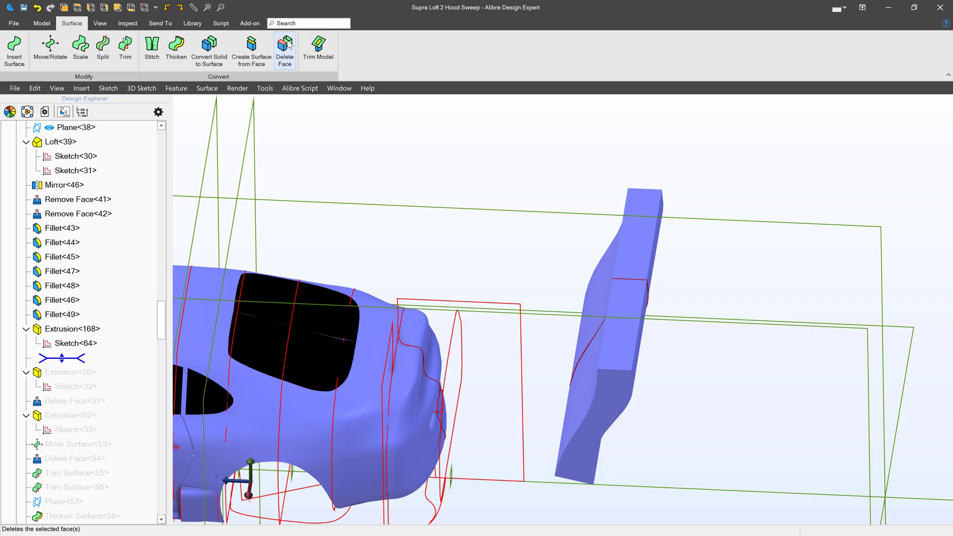
click(284, 50)
click(629, 283)
click(611, 431)
middle_drag(611, 432, 626, 455)
click(715, 469)
scroll(625, 372, down, 3)
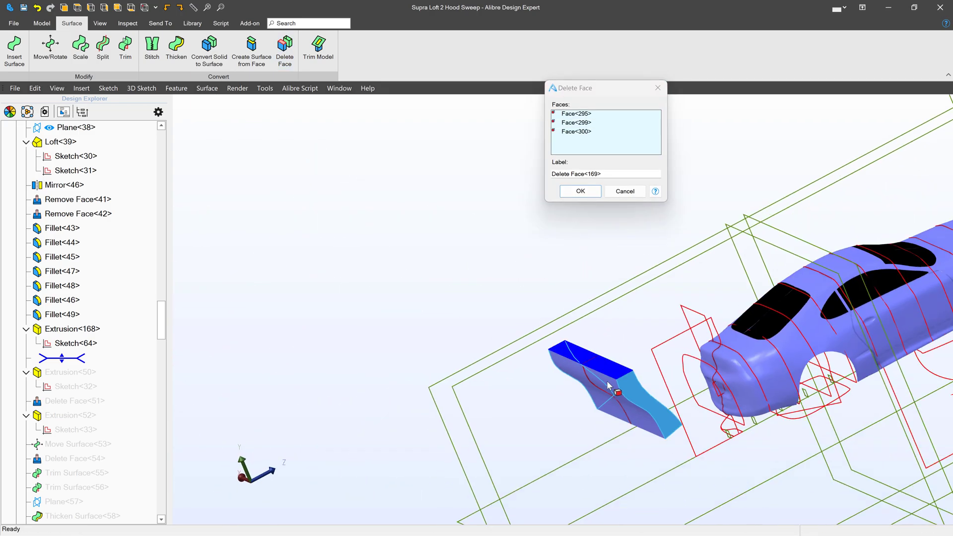
middle_drag(596, 357, 564, 251)
click(581, 252)
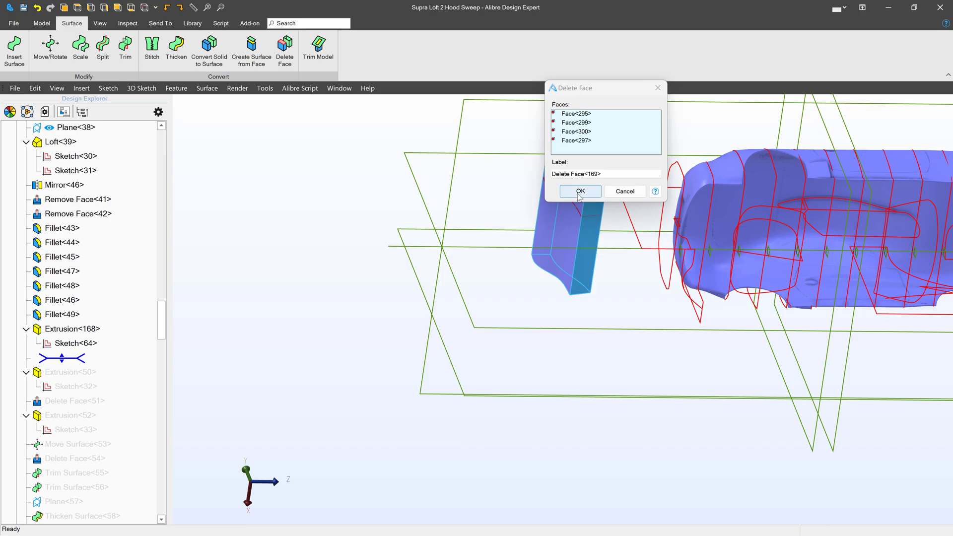
click(581, 190)
middle_drag(584, 233, 633, 257)
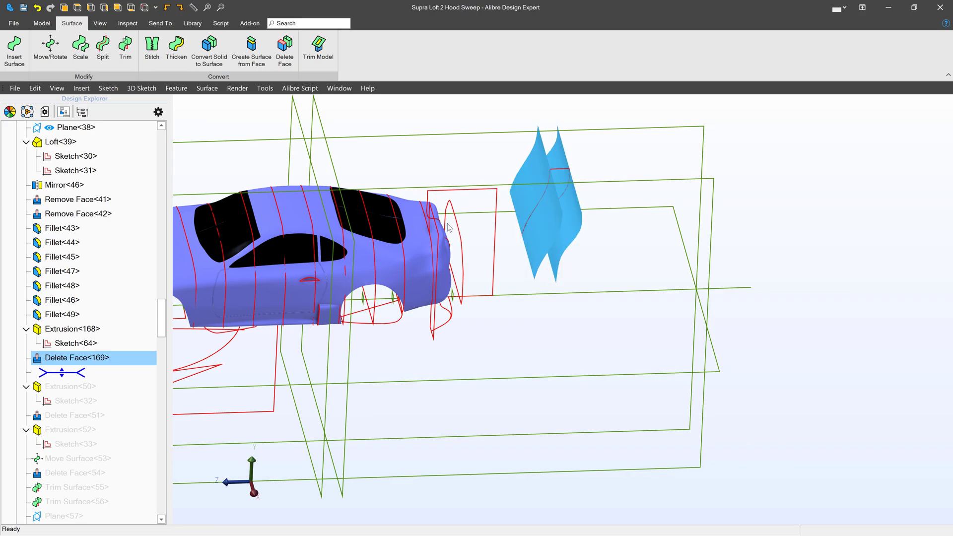
Step: Clear the selection and select Plane<38> in the feature tree
click(390, 144)
click(331, 151)
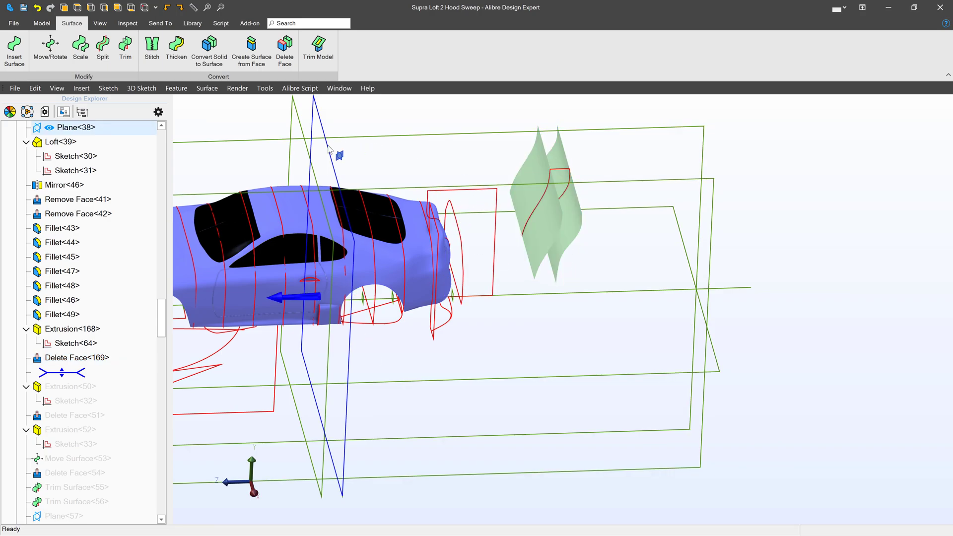
click(331, 151)
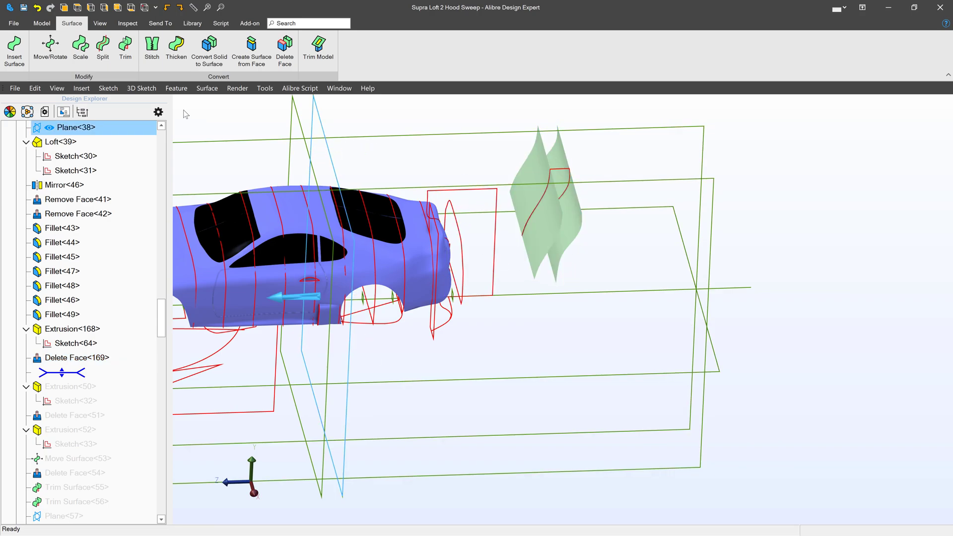
Step: Open an empty 2D sketch on Plane<38>, then exit it
click(43, 23)
click(19, 48)
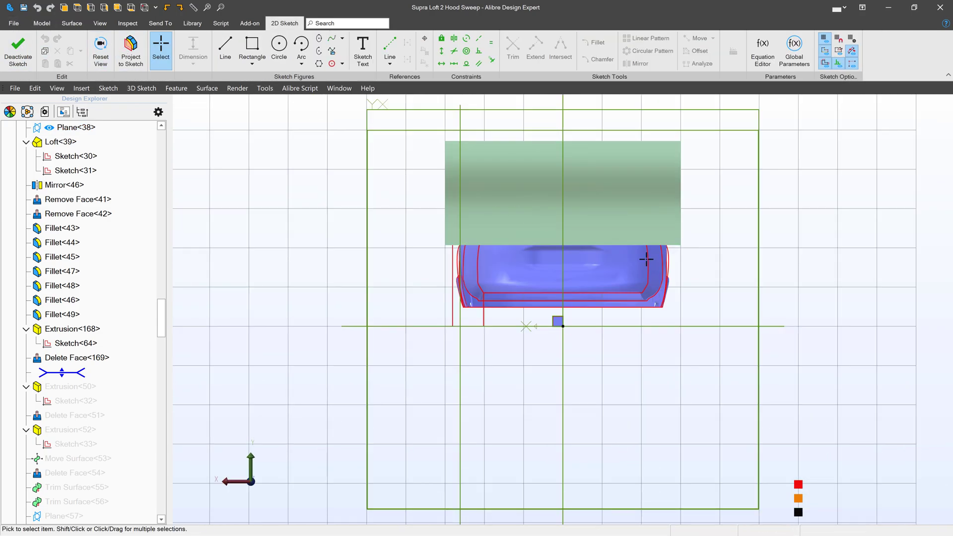
scroll(570, 206, up, 3)
scroll(545, 267, down, 2)
scroll(546, 267, up, 2)
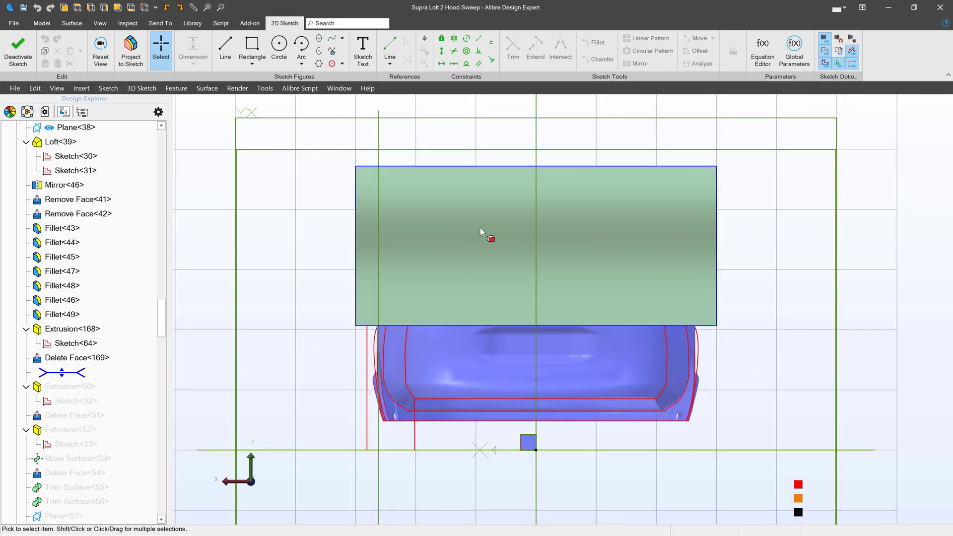
scroll(74, 335, down, 5)
scroll(74, 335, down, 5)
scroll(74, 358, down, 5)
scroll(75, 364, down, 5)
right_click(74, 455)
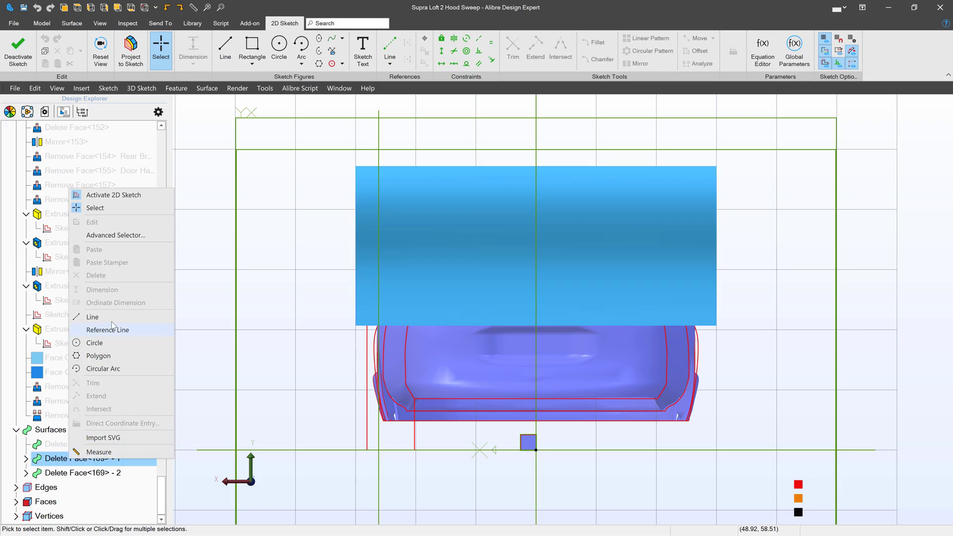
click(263, 337)
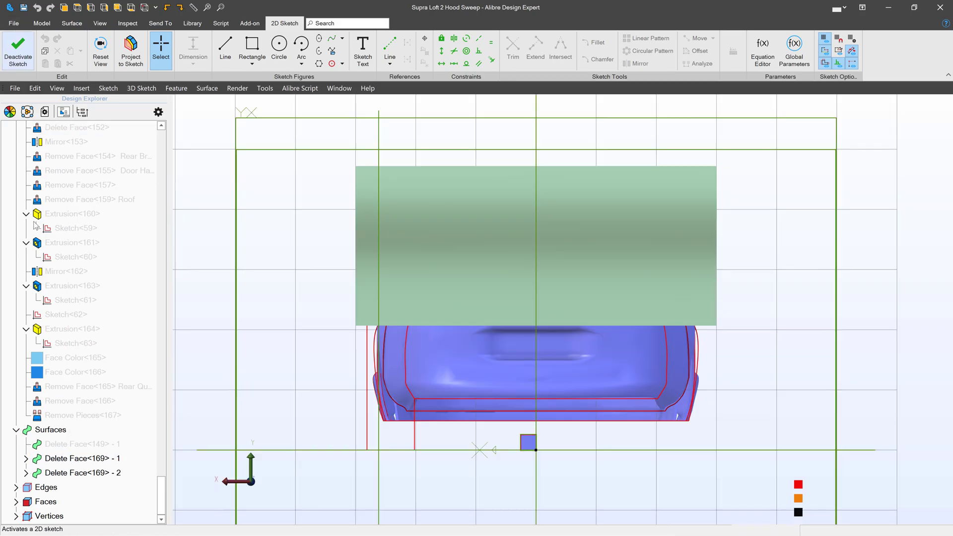
click(18, 52)
Step: Hide surfaces Delete Face<169> - 1 and Delete Face<169> - 2
right_click(86, 458)
click(113, 411)
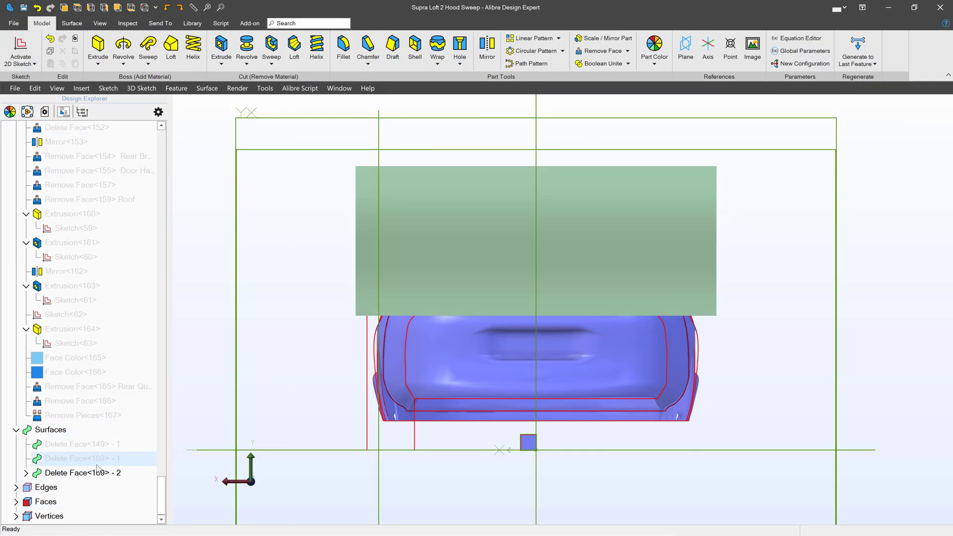
right_click(99, 473)
click(118, 401)
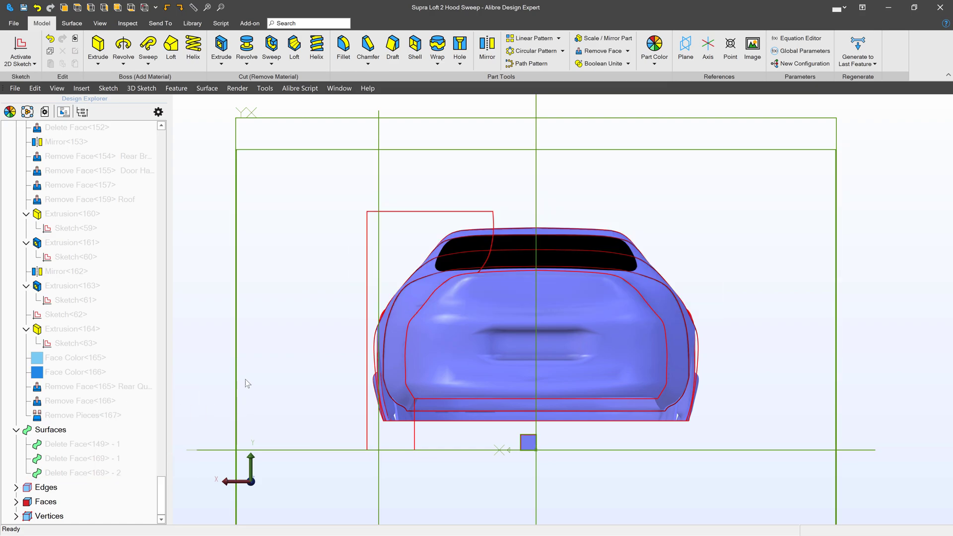
scroll(248, 383, down, 2)
click(247, 182)
middle_drag(255, 192, 447, 297)
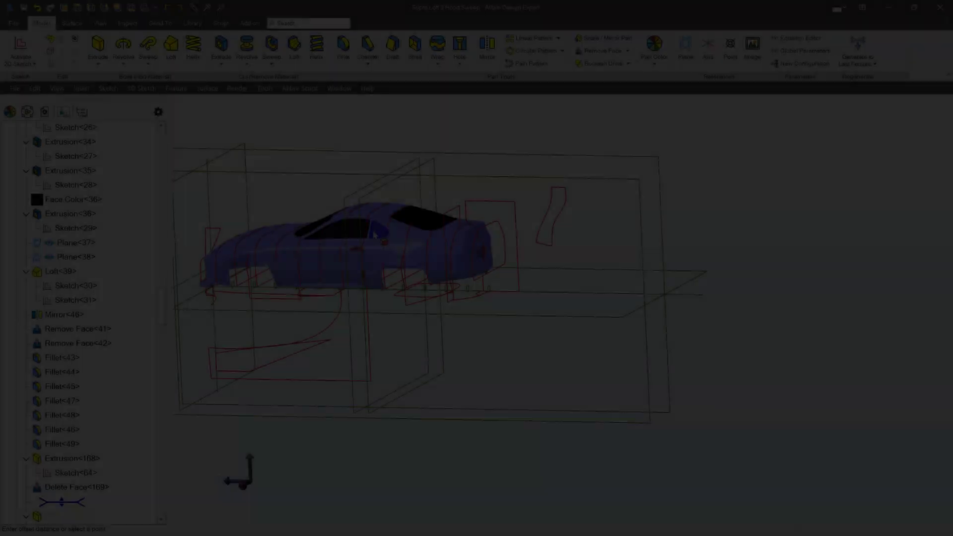
Step: Select the edge-on plane below the rear bumper and activate a 2D sketch on it
middle_drag(335, 239, 427, 230)
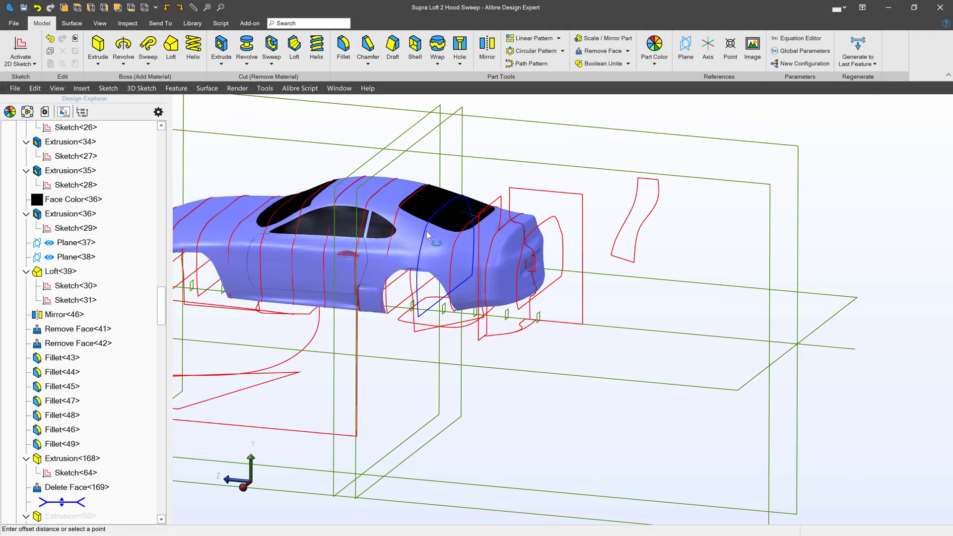
scroll(447, 261, up, 5)
middle_drag(483, 283, 569, 295)
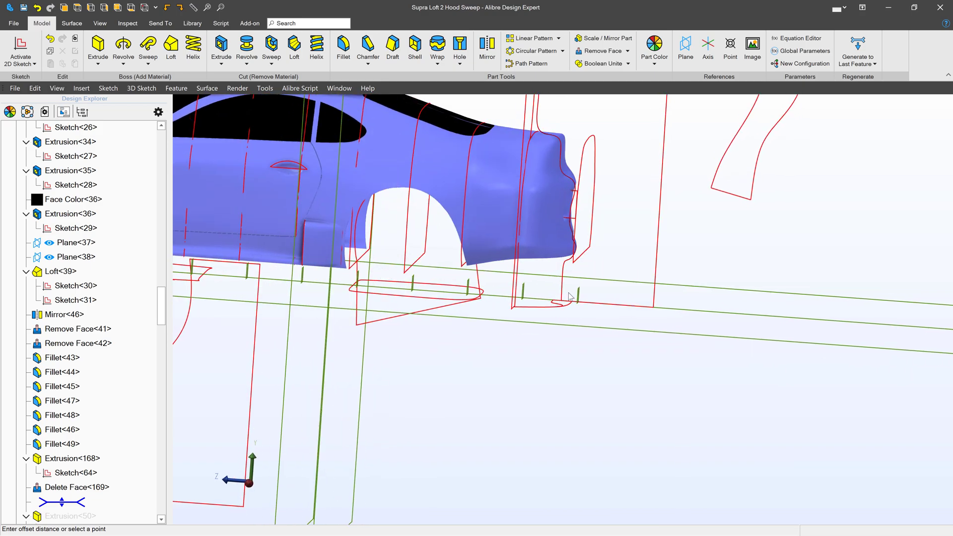
click(578, 295)
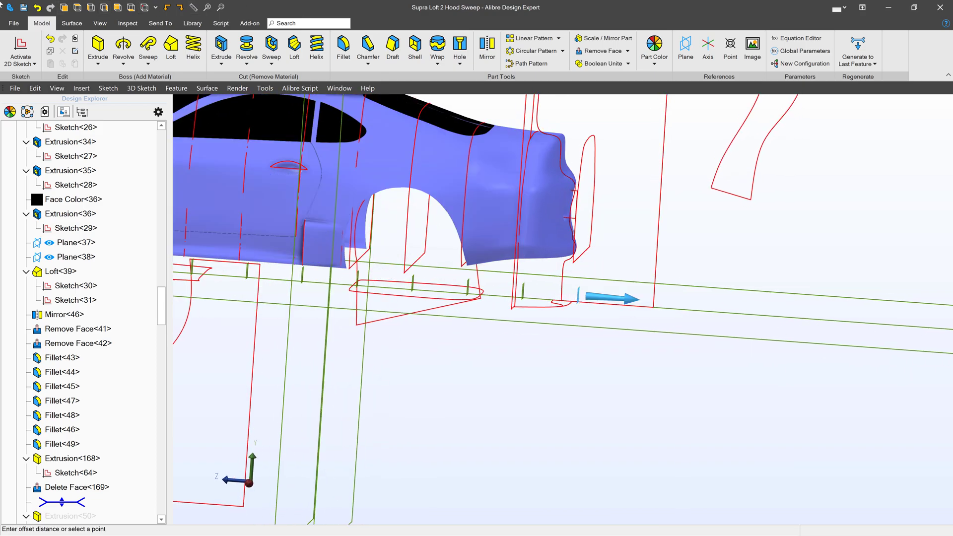
click(21, 51)
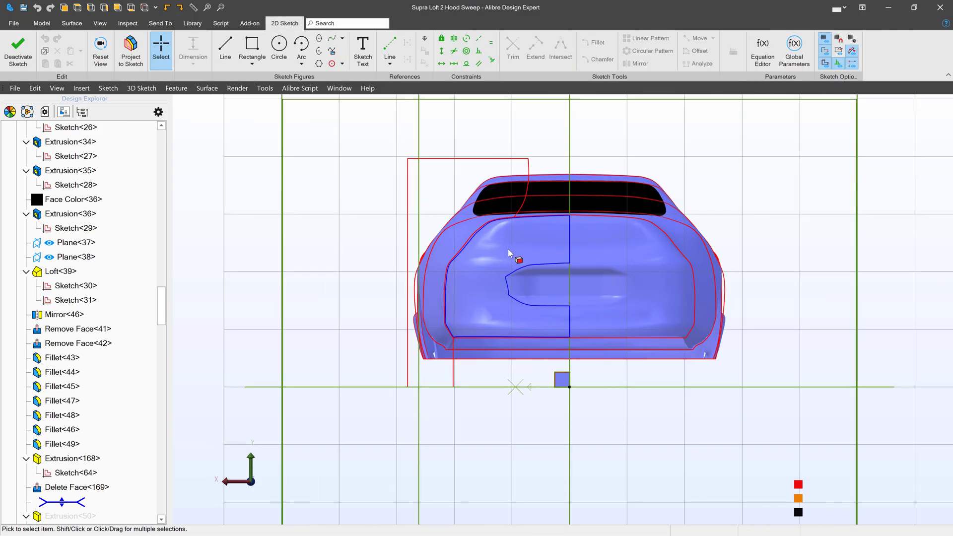
scroll(601, 272, up, 2)
scroll(602, 272, down, 4)
Step: Draw the curve geometry starting from a point on the rear panel
key(l)
scroll(422, 281, up, 3)
scroll(422, 281, up, 3)
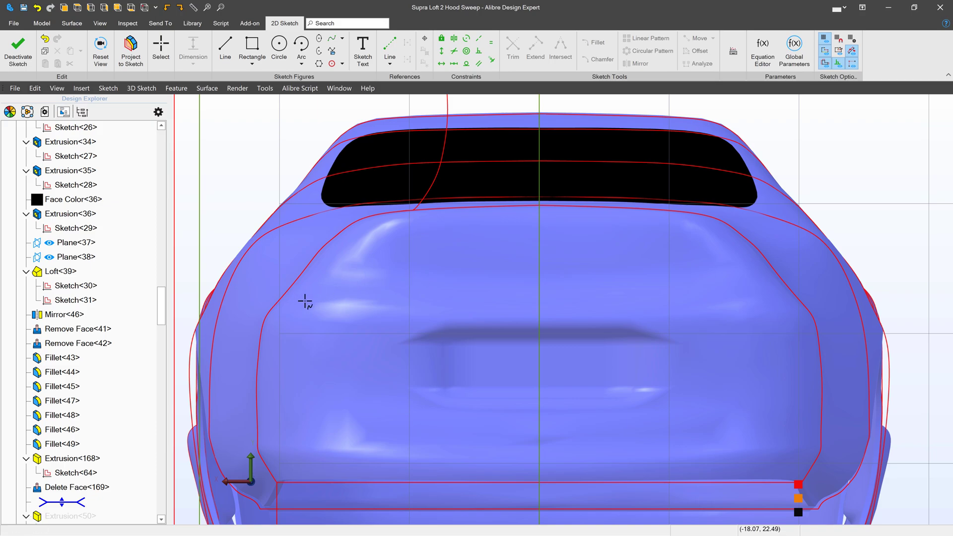
click(297, 316)
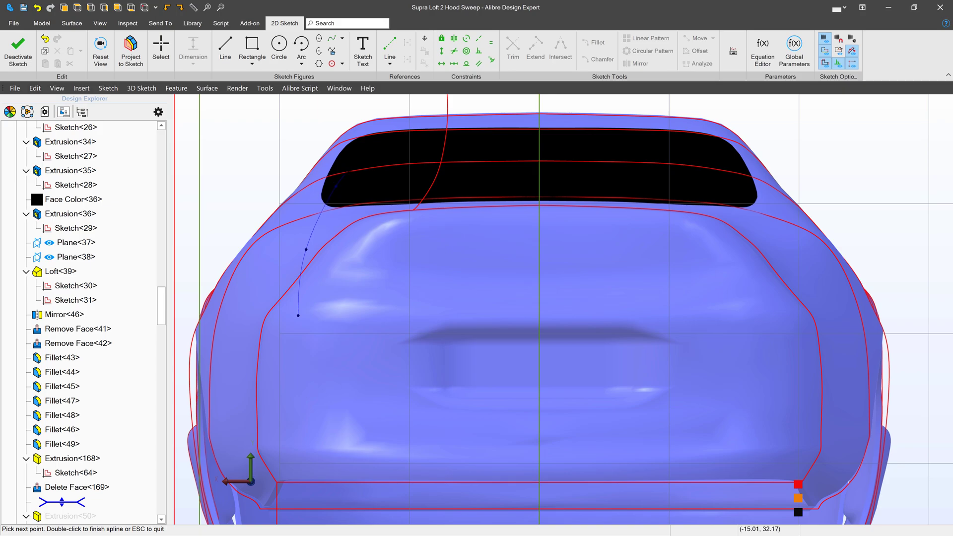
key(Escape)
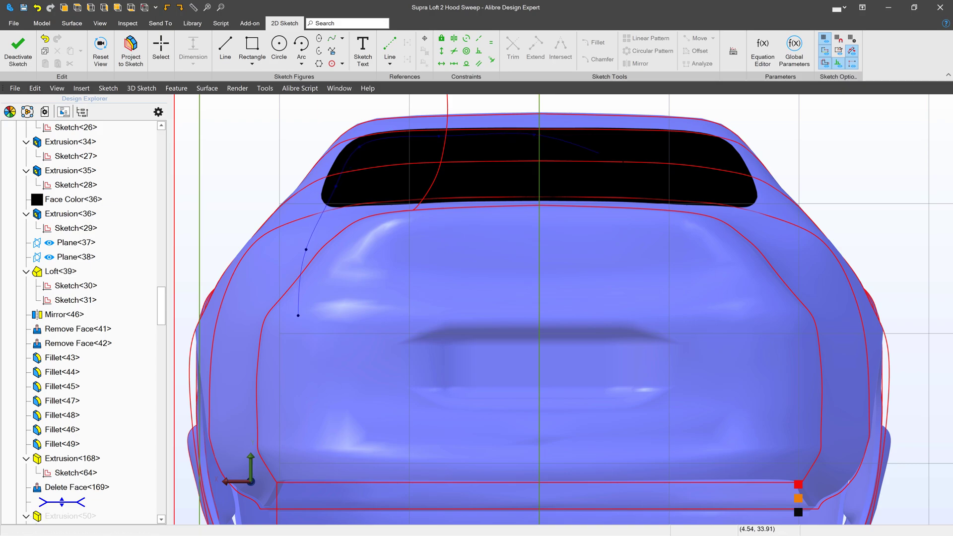
key(Escape)
scroll(529, 146, up, 5)
scroll(481, 224, up, 5)
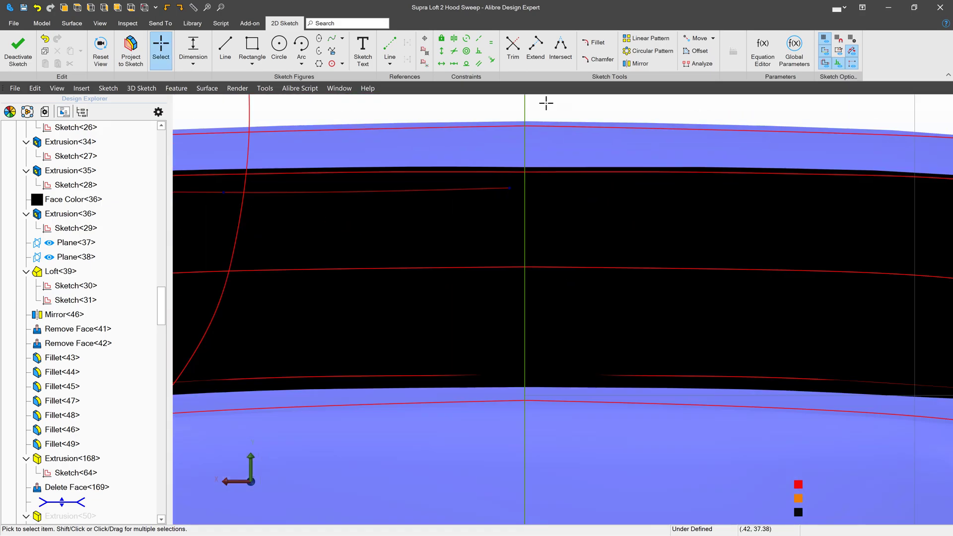
Step: Make the spline's top end coincident with the vertical guide line
click(493, 62)
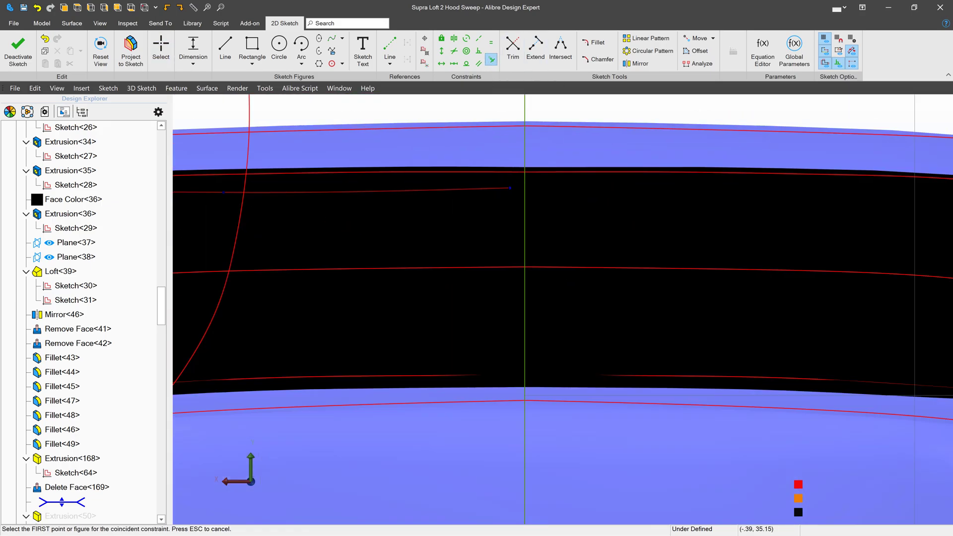
click(509, 188)
scroll(524, 110, down, 8)
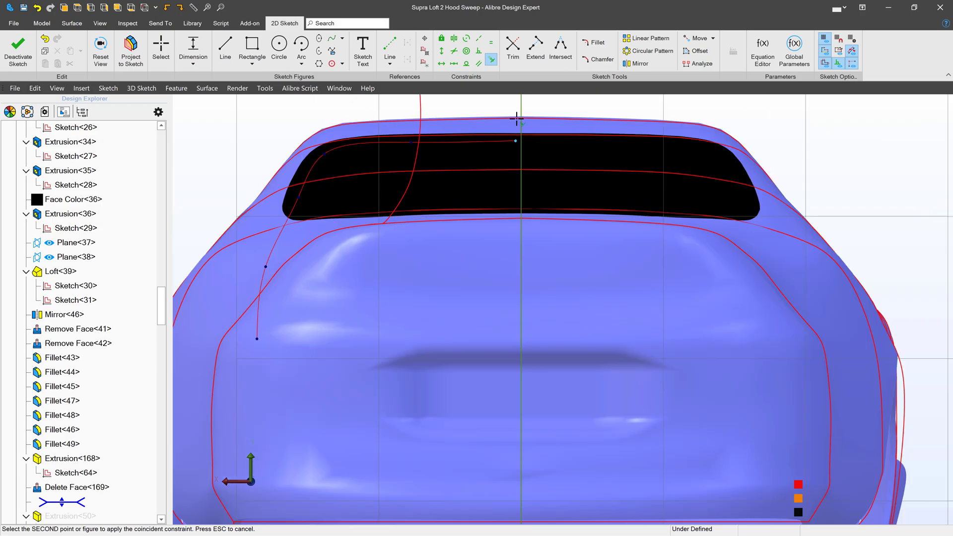
scroll(506, 217, down, 2)
middle_drag(520, 425, 504, 432)
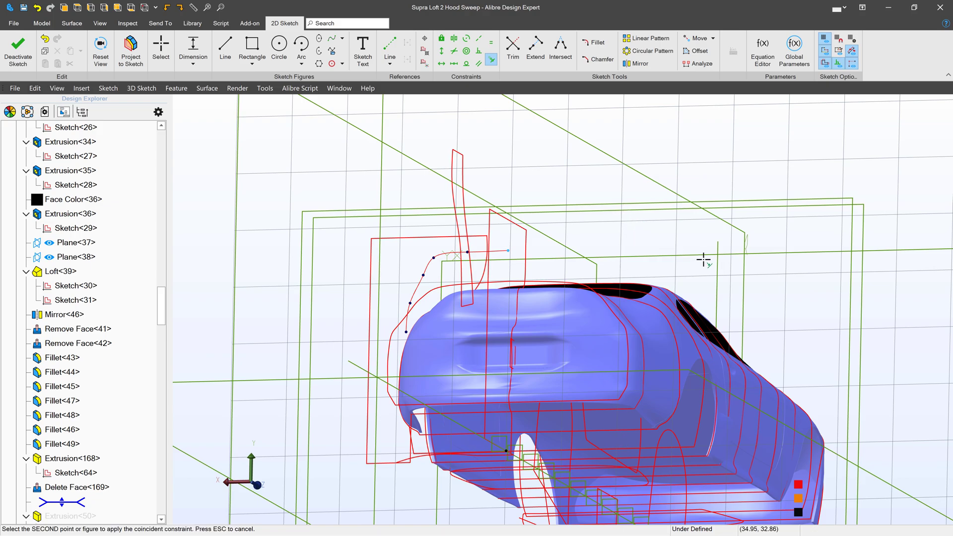
click(719, 269)
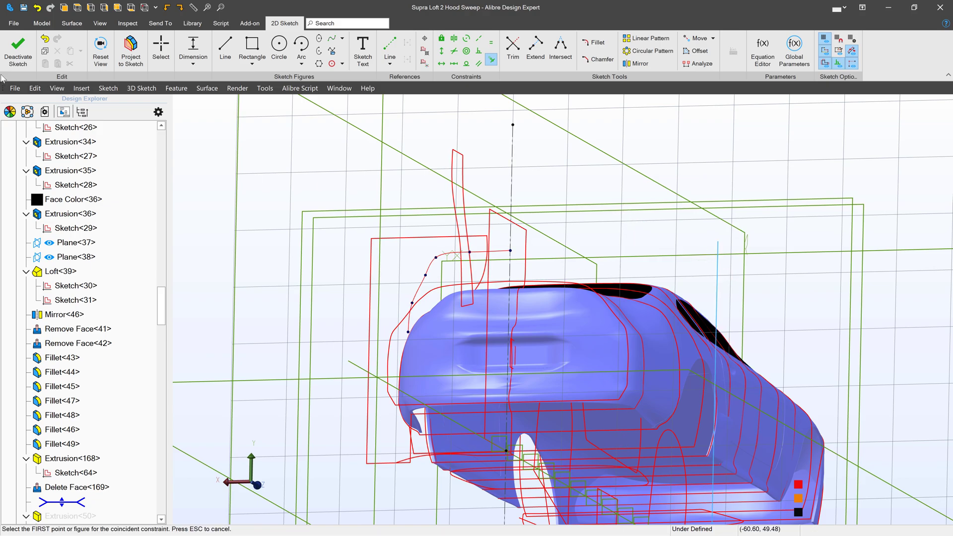
key(ctrl+f)
scroll(508, 227, up, 3)
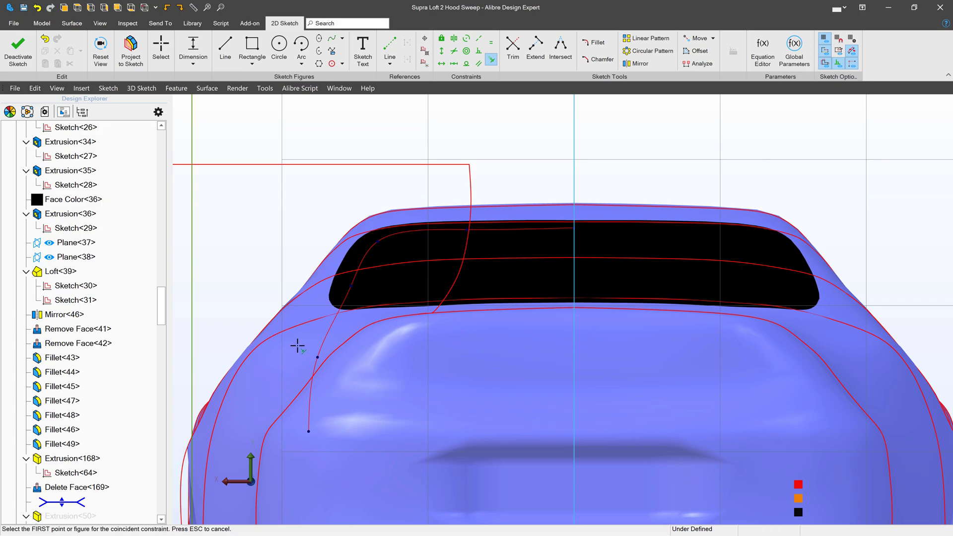
scroll(507, 226, up, 3)
key(Escape)
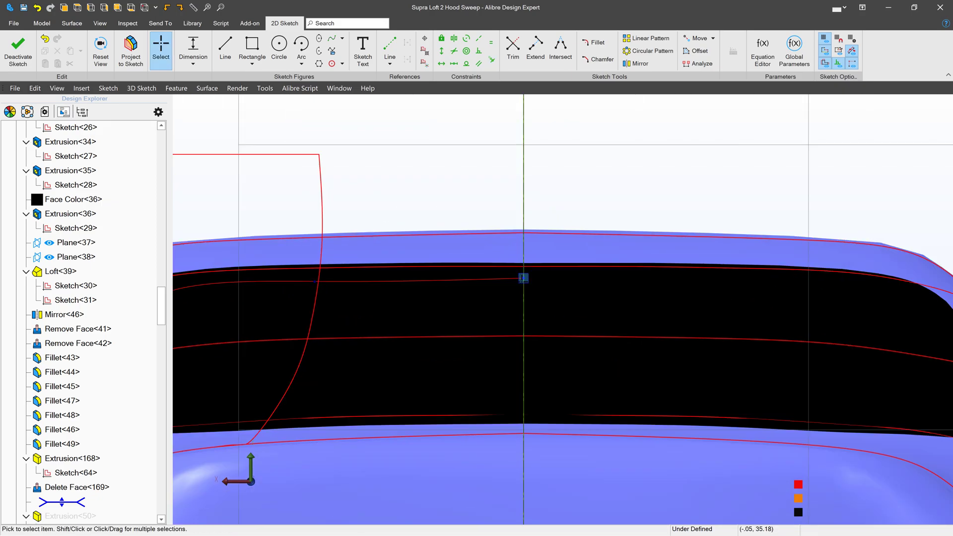
scroll(447, 257, down, 3)
Step: Fix the window's top-centre sketch point and drag the window-top line to adjust the curve
click(403, 288)
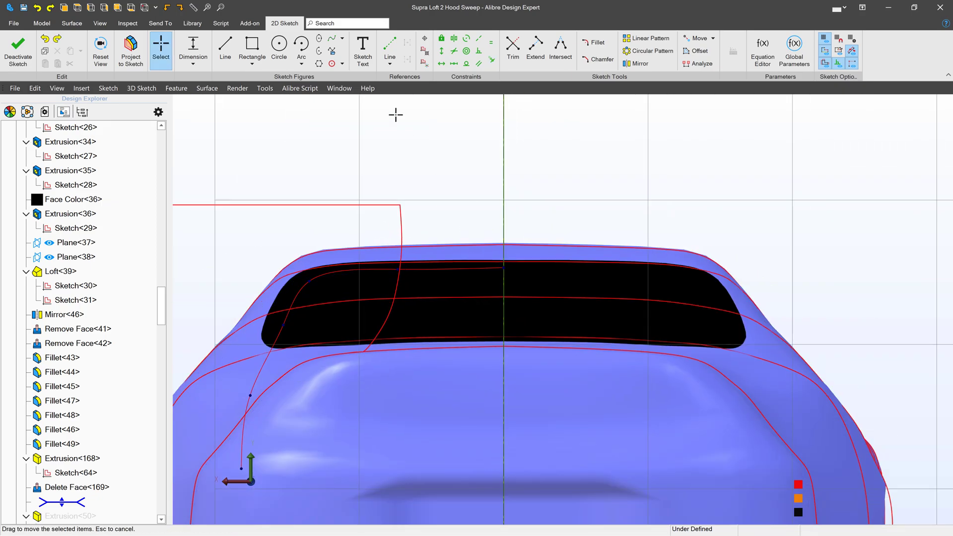
click(441, 37)
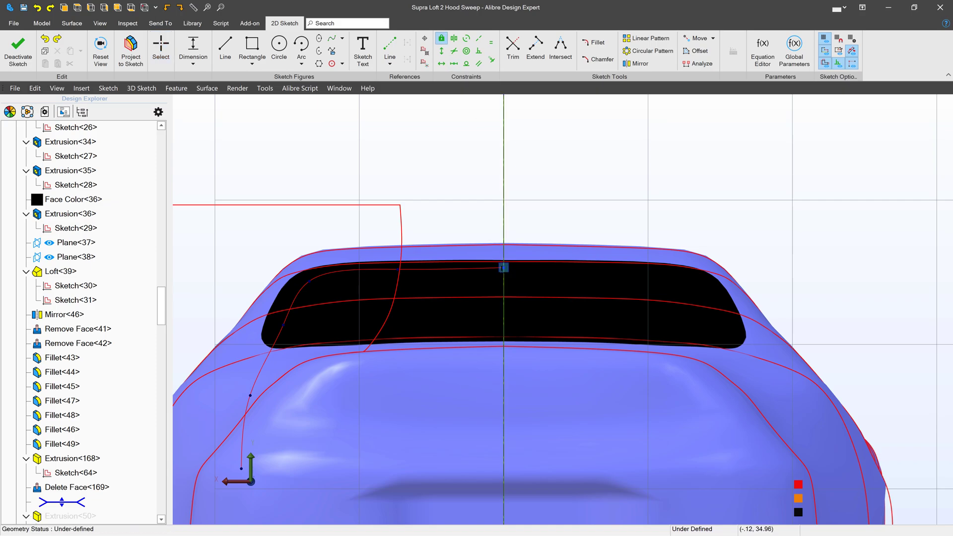
scroll(504, 266, down, 3)
scroll(390, 269, up, 3)
key(Escape)
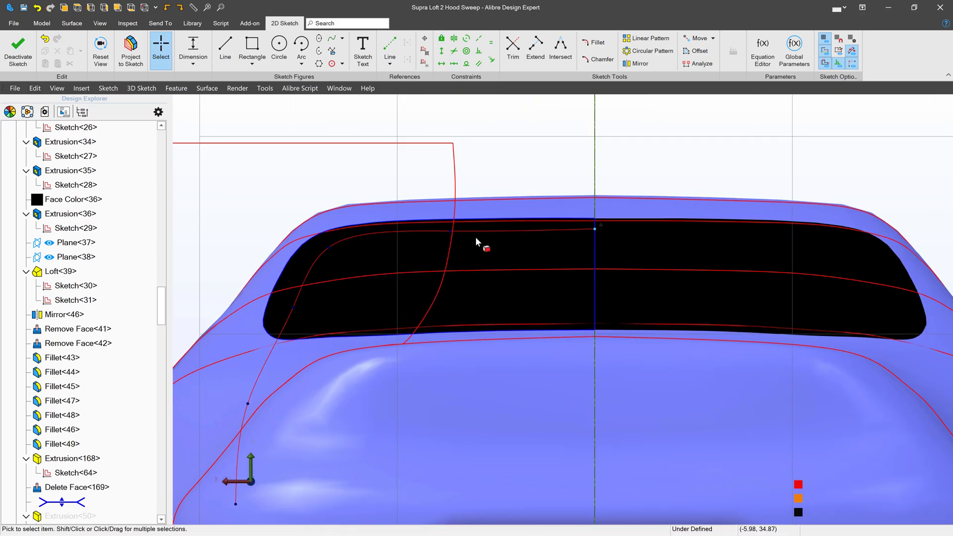
click(470, 233)
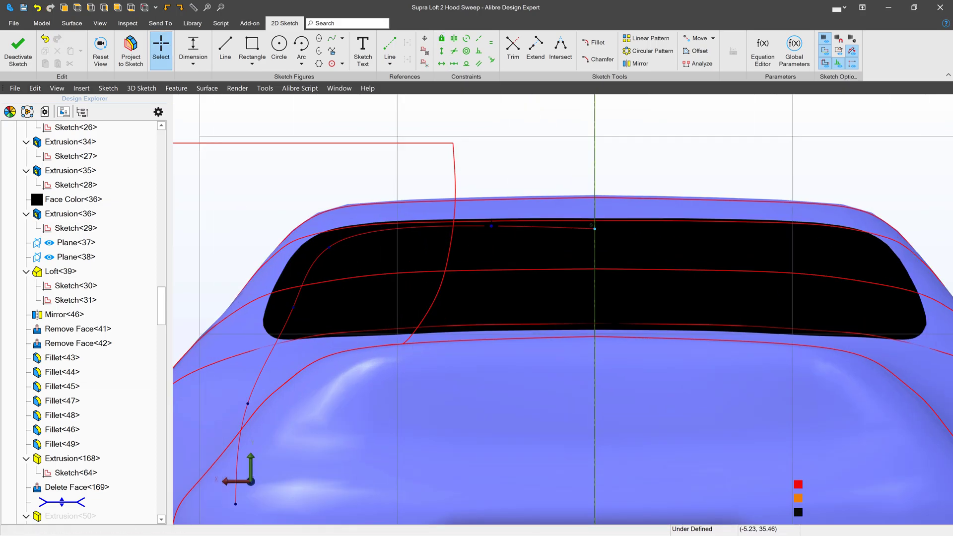
drag(453, 240, 329, 249)
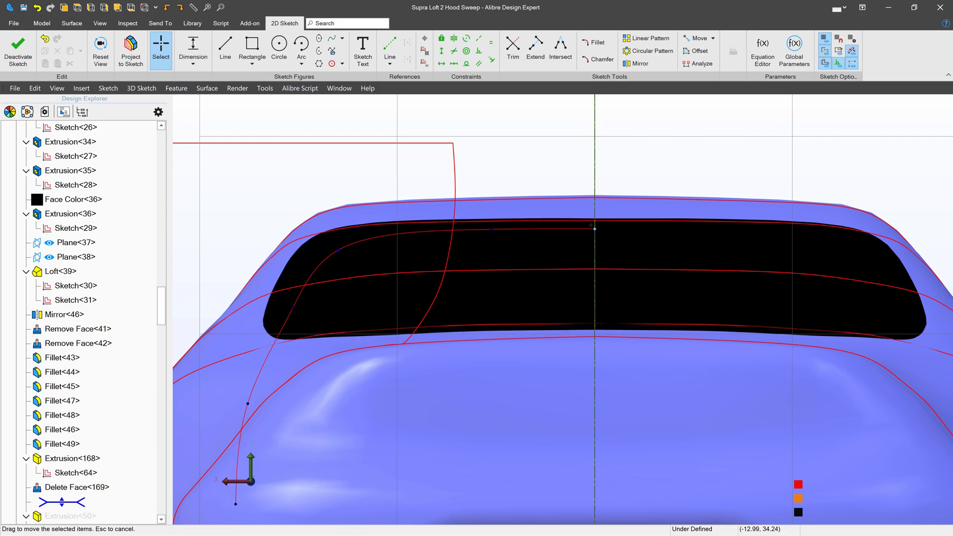
scroll(335, 250, down, 5)
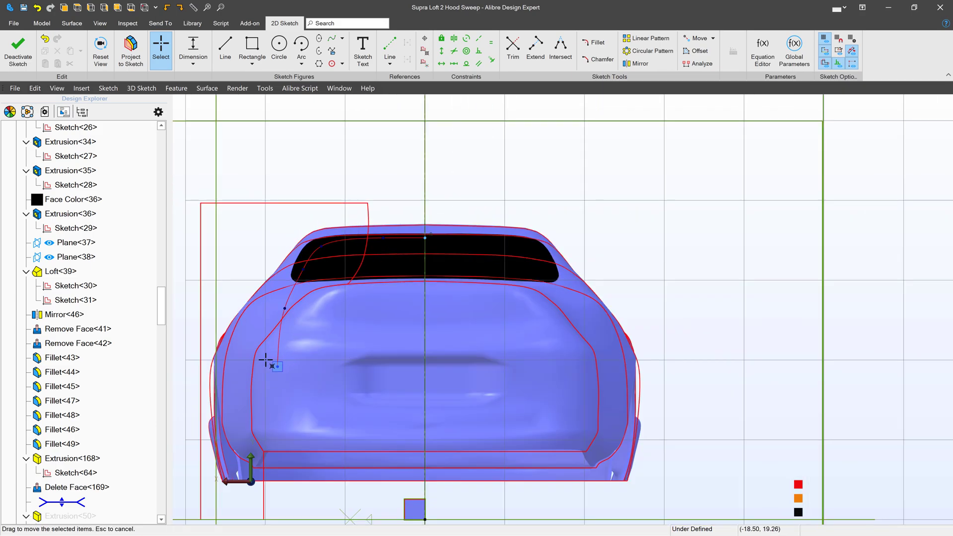
Step: Thin-extrude Sketch<65> with a 1 mm wall to 163.8 mm, ignoring the open-sketch warning
click(17, 54)
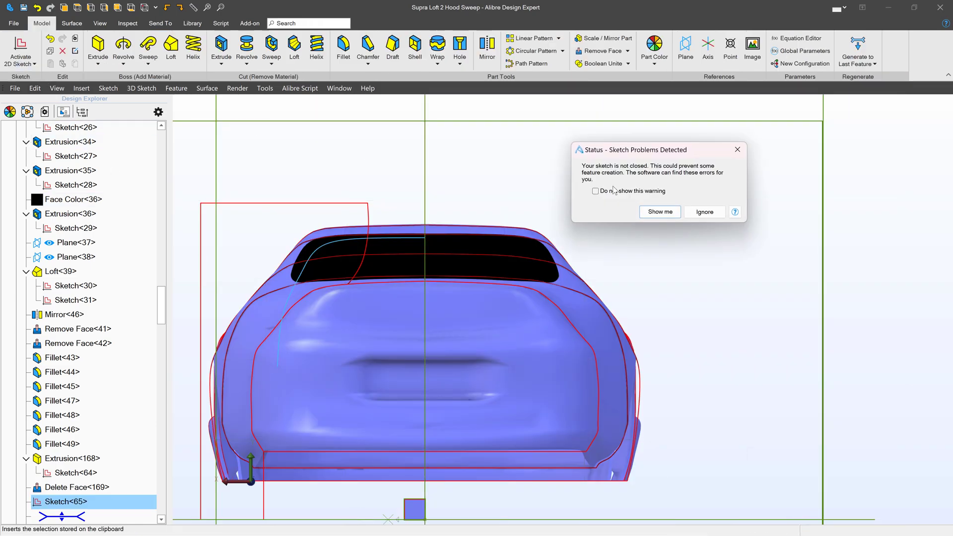
click(705, 212)
scroll(417, 312, down, 2)
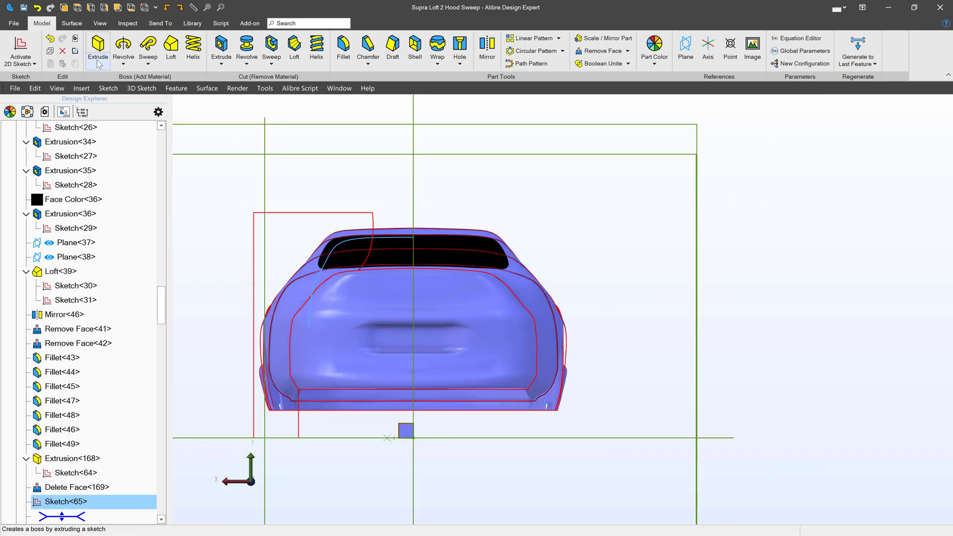
click(97, 64)
click(125, 97)
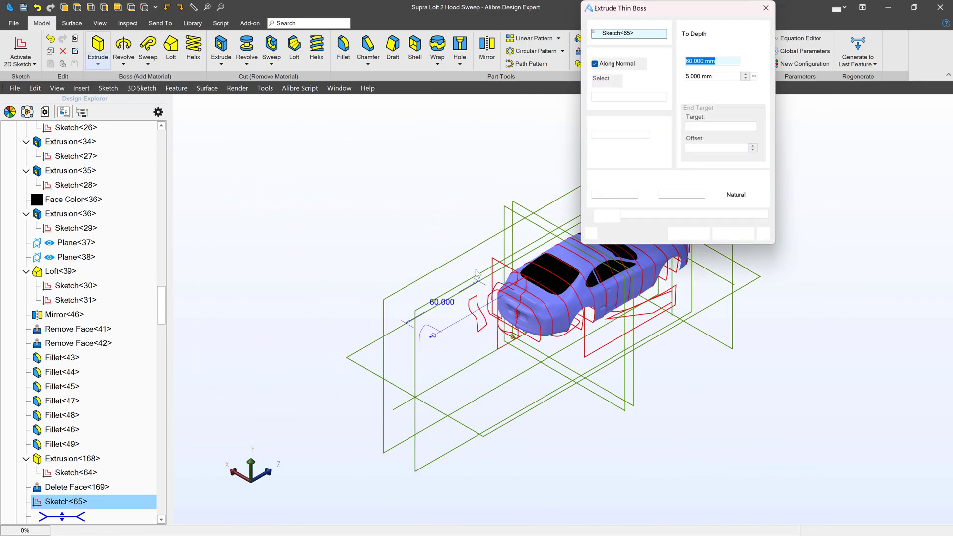
click(484, 320)
middle_drag(524, 294, 436, 206)
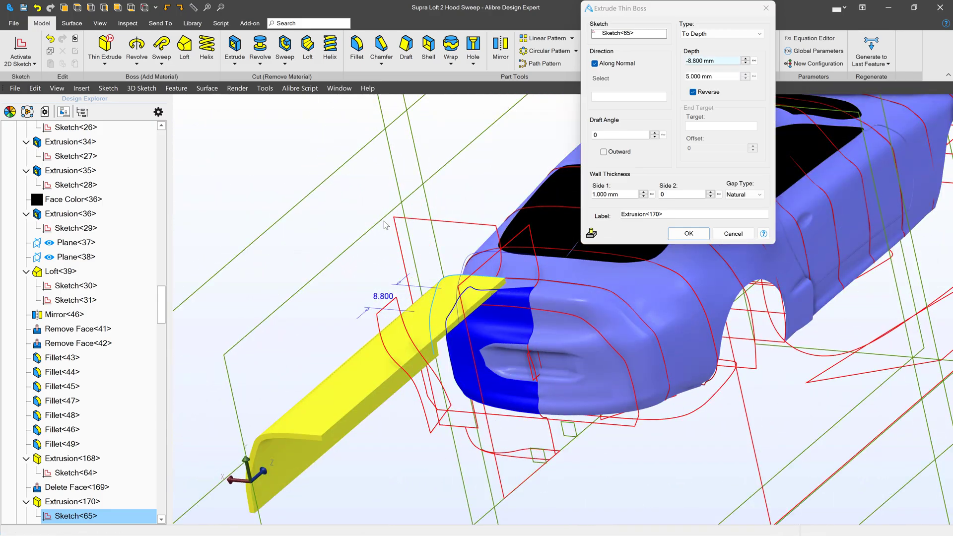
scroll(393, 230, down, 5)
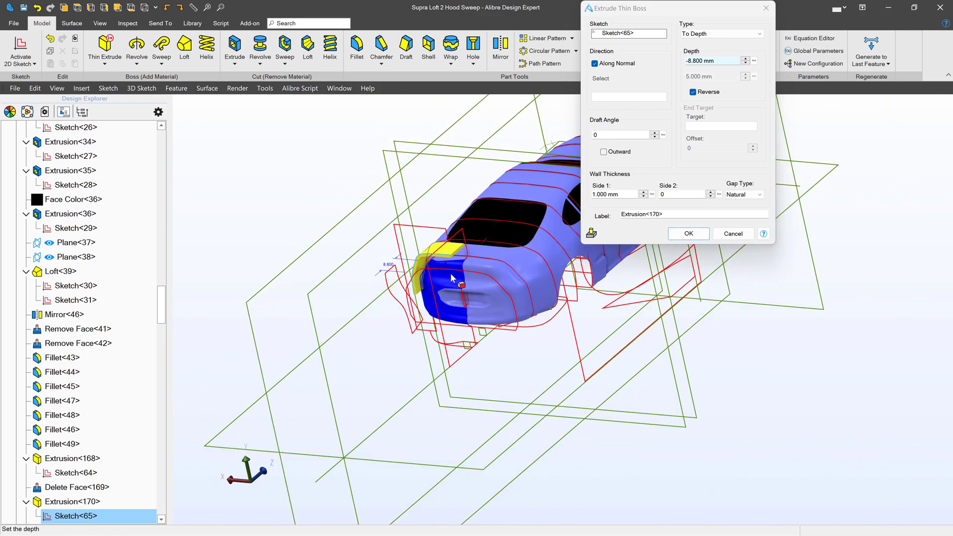
drag(444, 262, 212, 501)
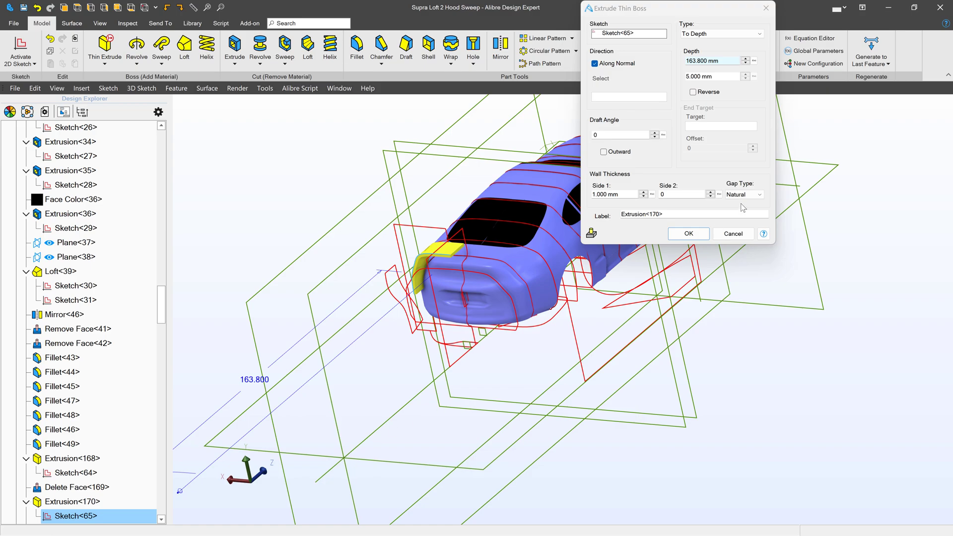
Step: Show Delete Face<169> - 1 and - 2, and hide Delete Face<149> - 1
click(688, 233)
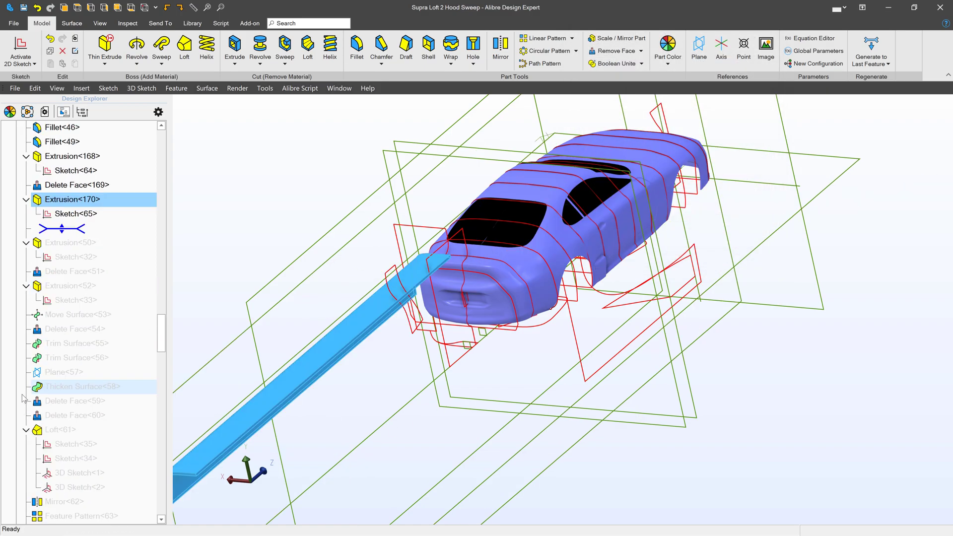
scroll(24, 400, down, 5)
scroll(38, 417, down, 5)
scroll(52, 439, down, 3)
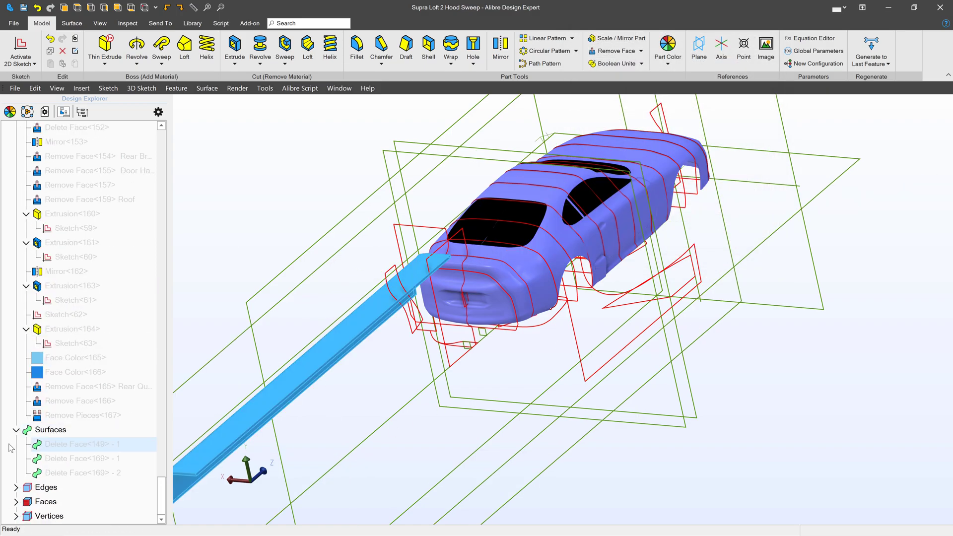
right_click(59, 444)
click(82, 457)
right_click(64, 463)
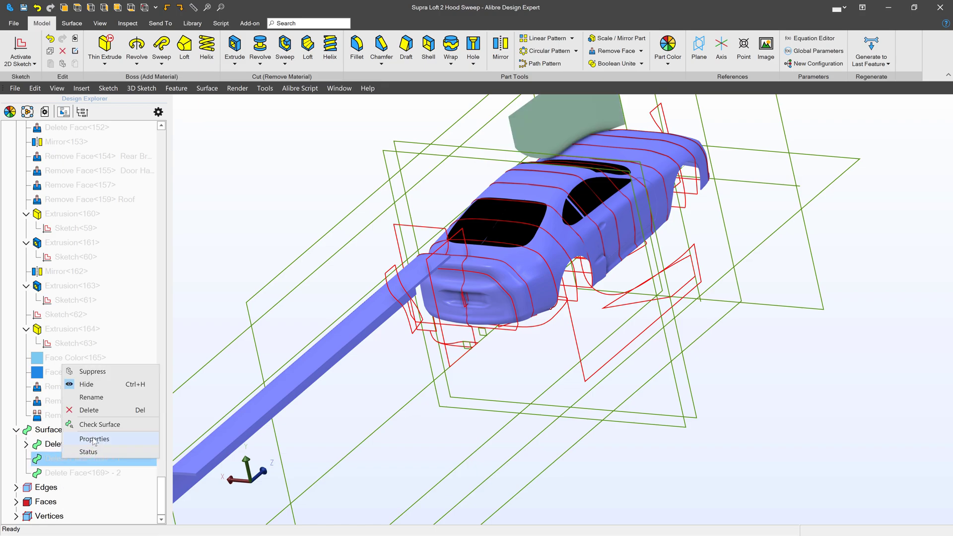
click(87, 384)
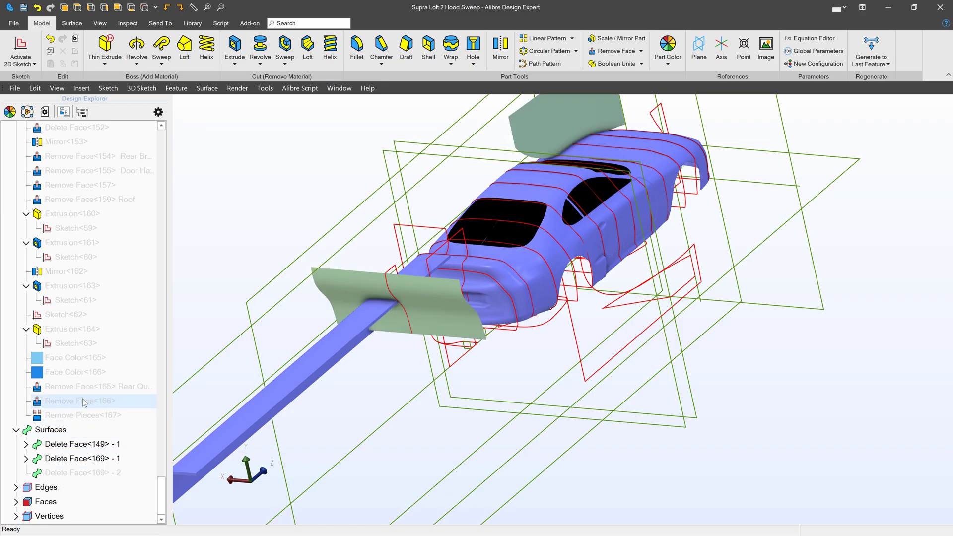
click(86, 437)
right_click(80, 447)
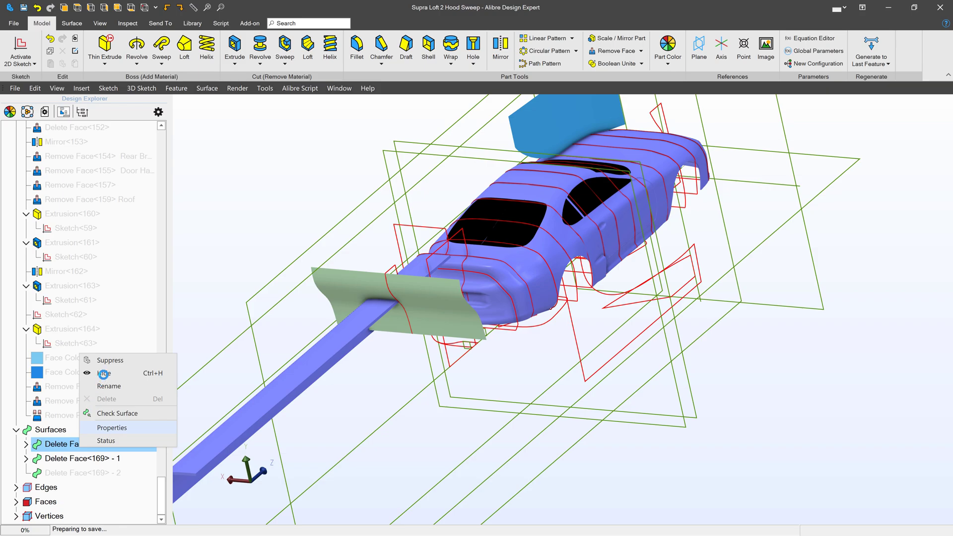
click(104, 373)
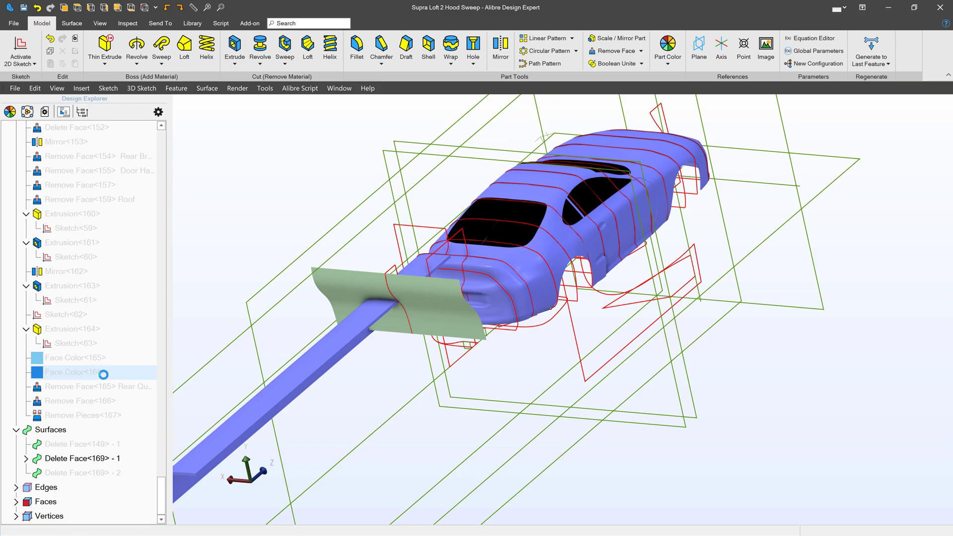
right_click(88, 473)
click(109, 398)
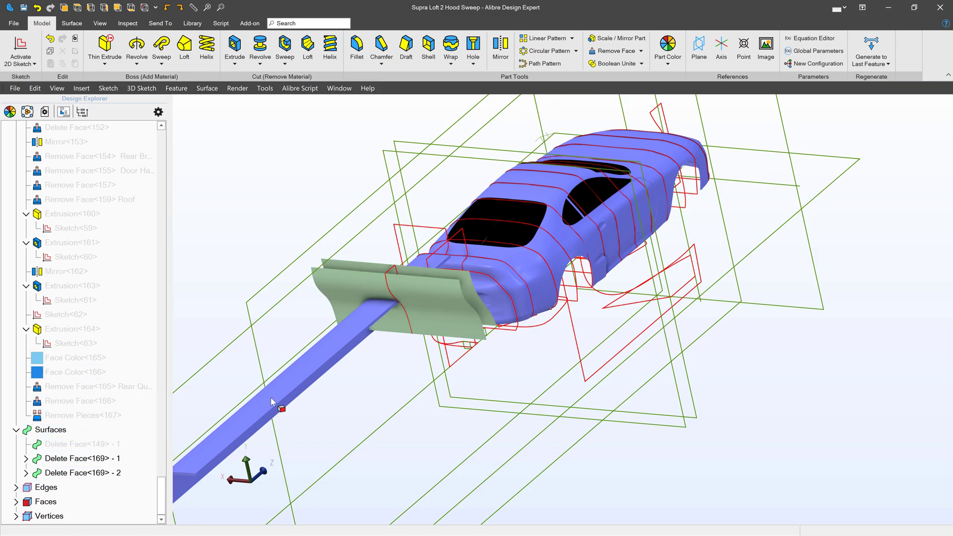
Step: Orbit around the green sheets, selecting the extruded bar and the lower curved surface
mouse_move(379, 388)
middle_down()
mouse_move(401, 395)
mouse_move(268, 363)
middle_up()
scroll(693, 236, up, 8)
scroll(643, 301, up, 4)
middle_drag(644, 300, 631, 303)
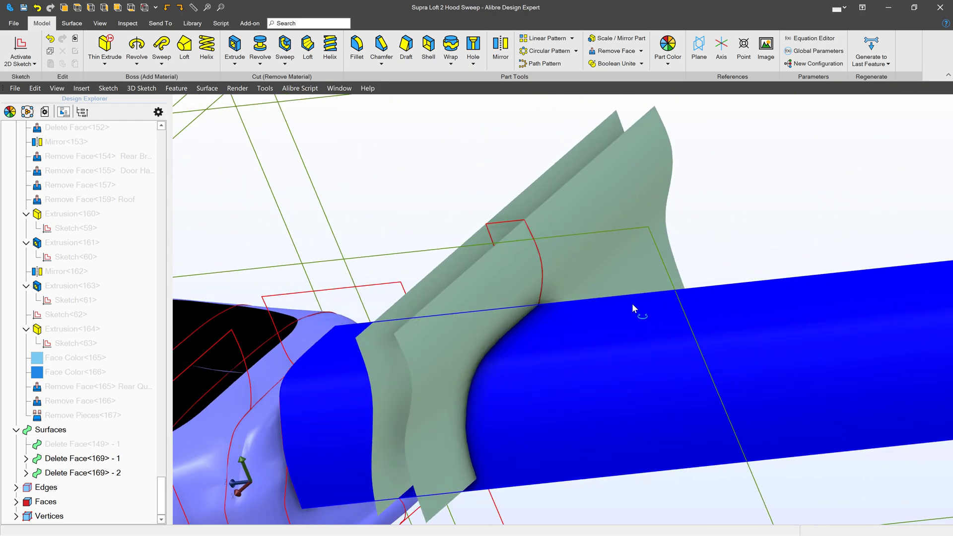
click(632, 303)
middle_drag(387, 245, 357, 245)
click(344, 421)
middle_drag(515, 404, 476, 387)
click(64, 430)
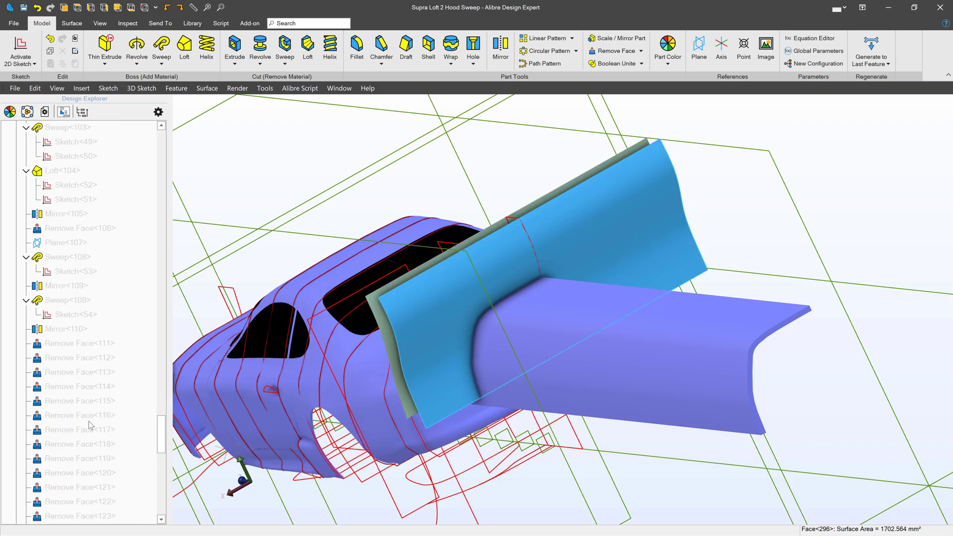
scroll(90, 298, up, 10)
click(573, 303)
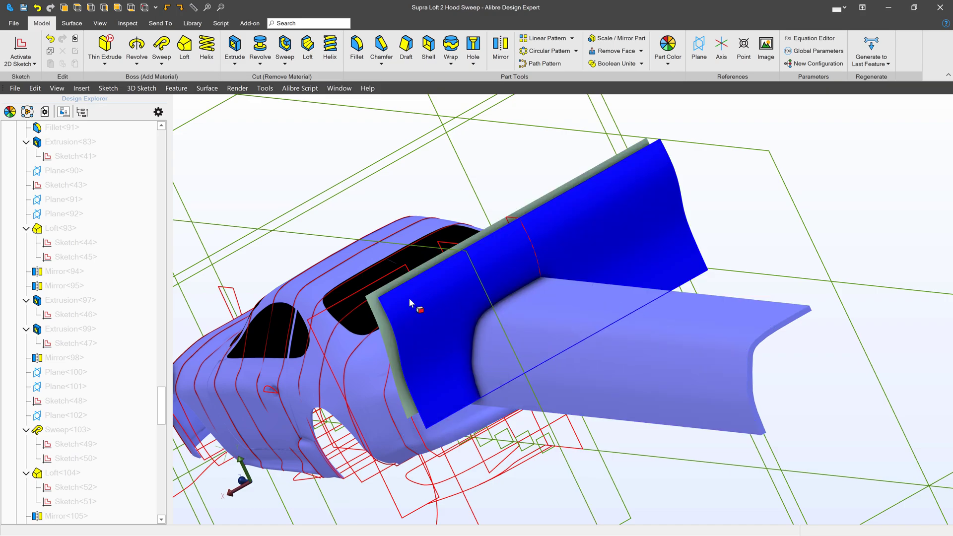
scroll(96, 335, up, 5)
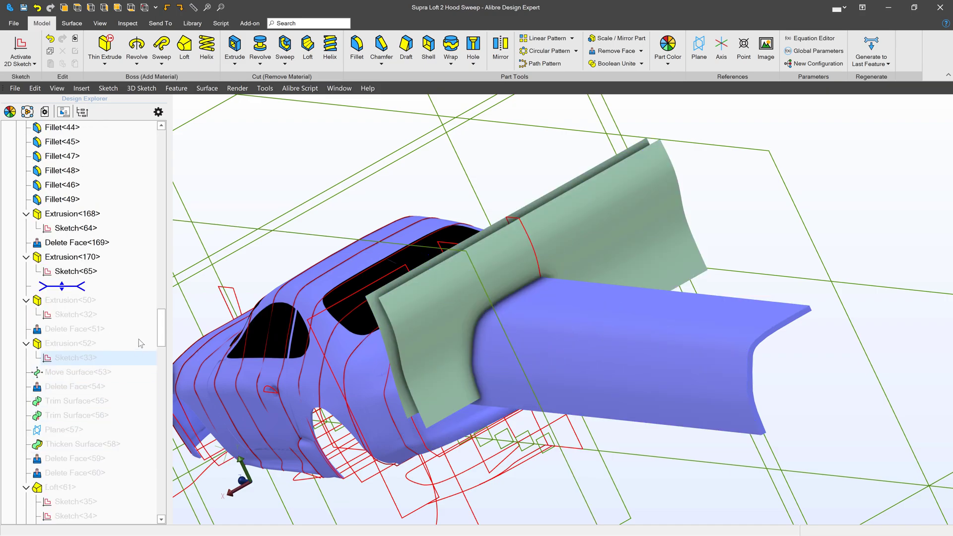
Step: Raise Sketch<65>'s lower curve endpoint, then exit the sketch, ignoring the open-sketch warning
right_click(75, 271)
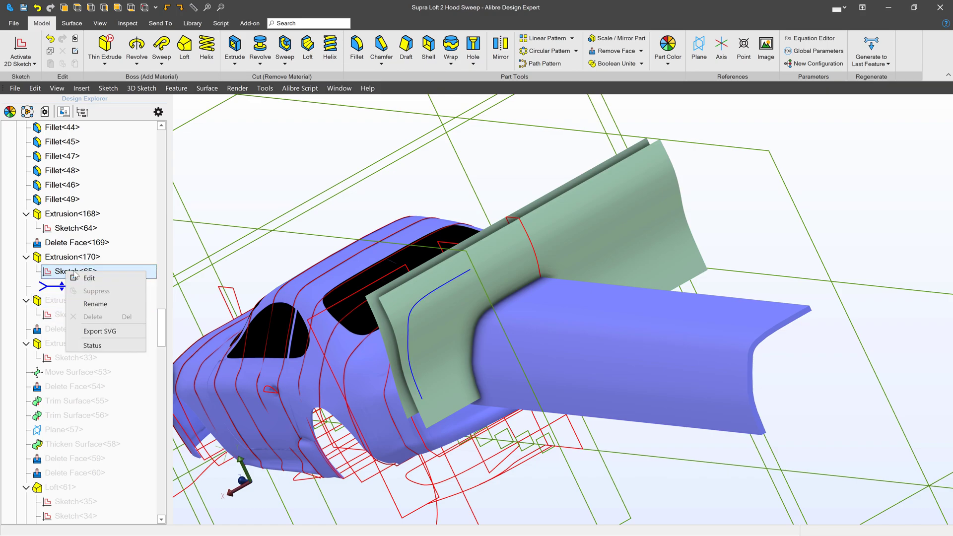
click(90, 277)
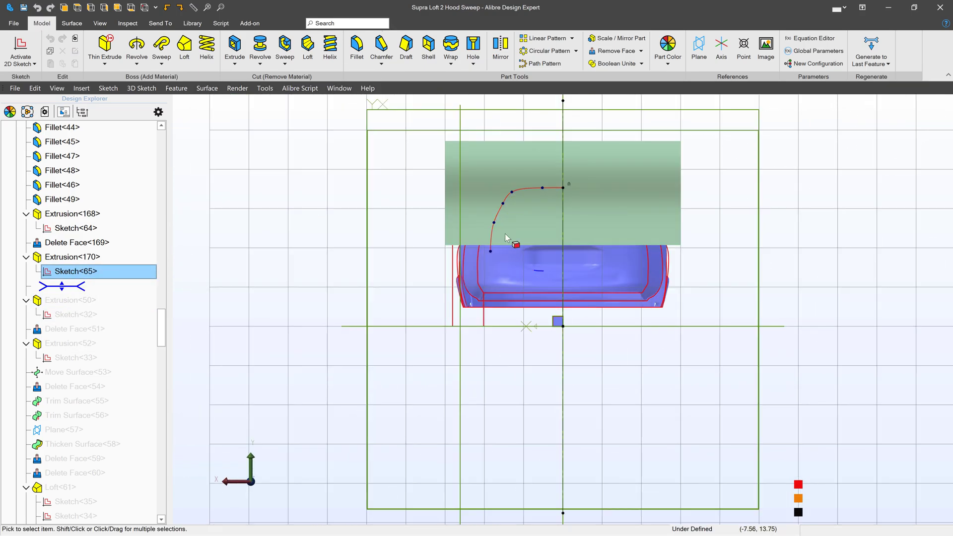
scroll(488, 307, up, 5)
drag(489, 286, 491, 289)
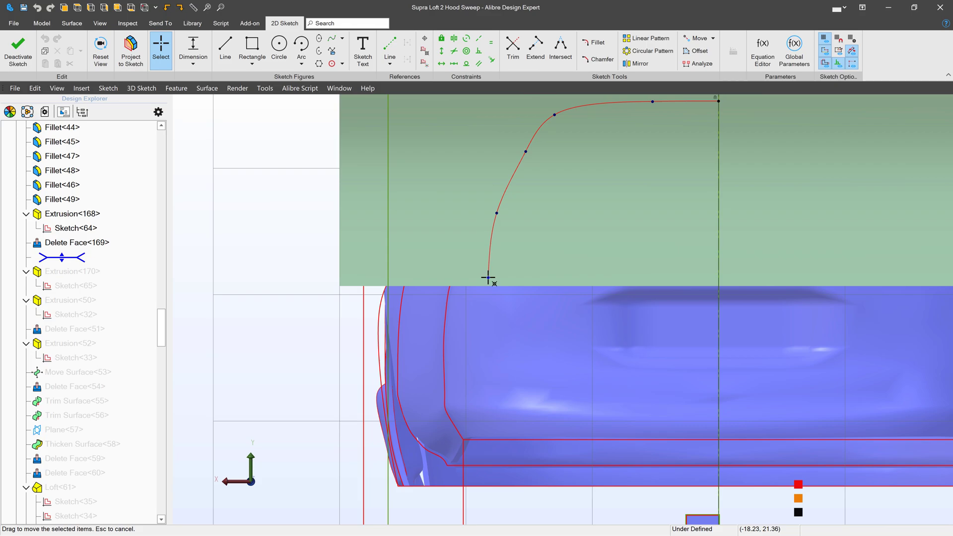
scroll(488, 278, down, 4)
scroll(462, 223, up, 2)
scroll(461, 231, up, 3)
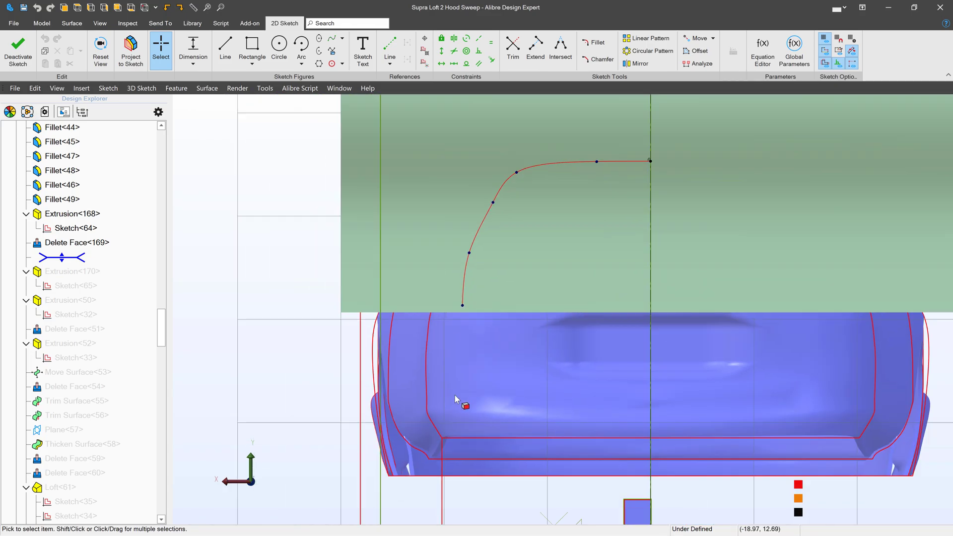
scroll(477, 283, up, 3)
drag(456, 327, 458, 322)
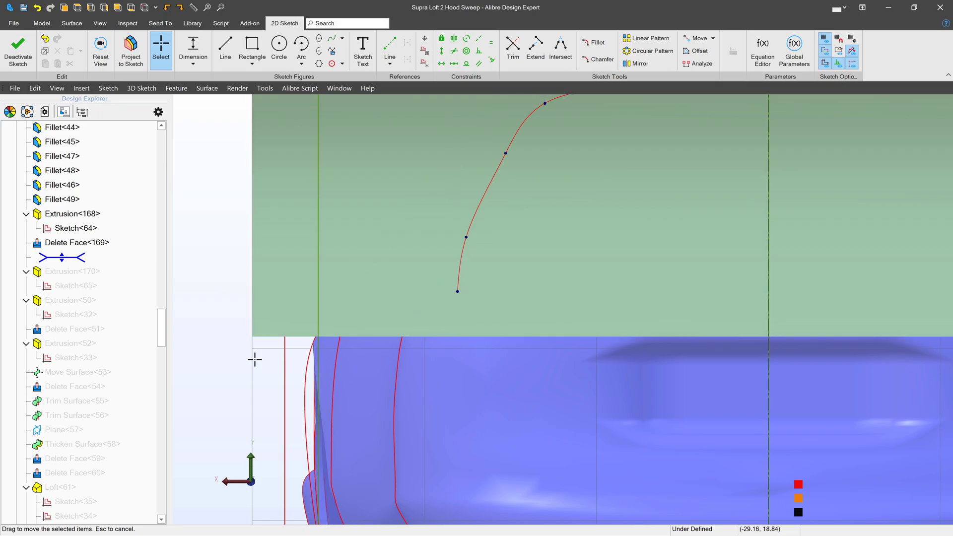
click(17, 50)
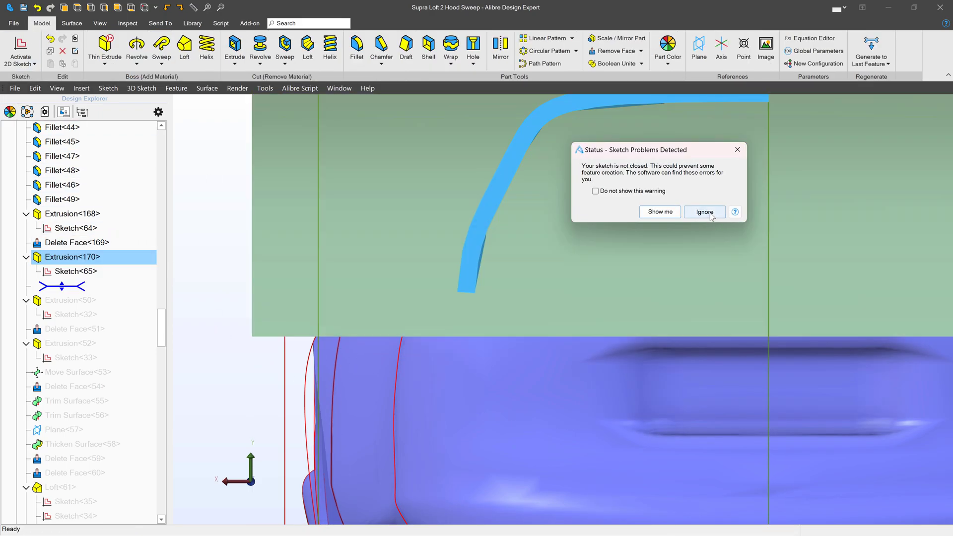
click(701, 212)
scroll(466, 277, down, 5)
key(Home)
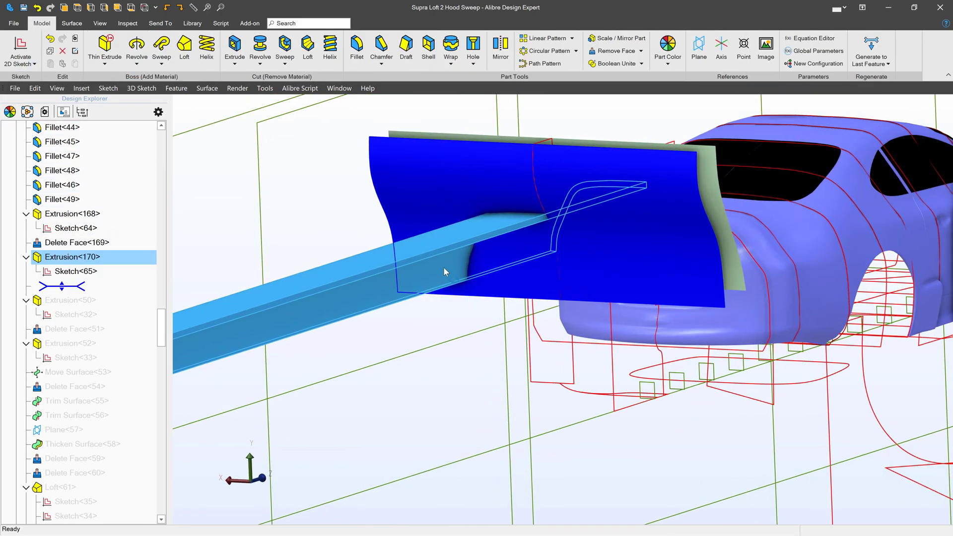
Step: Delete Extrusion<170>'s bar faces (Face<295>–Face<300>), leaving an open surface tube
click(72, 24)
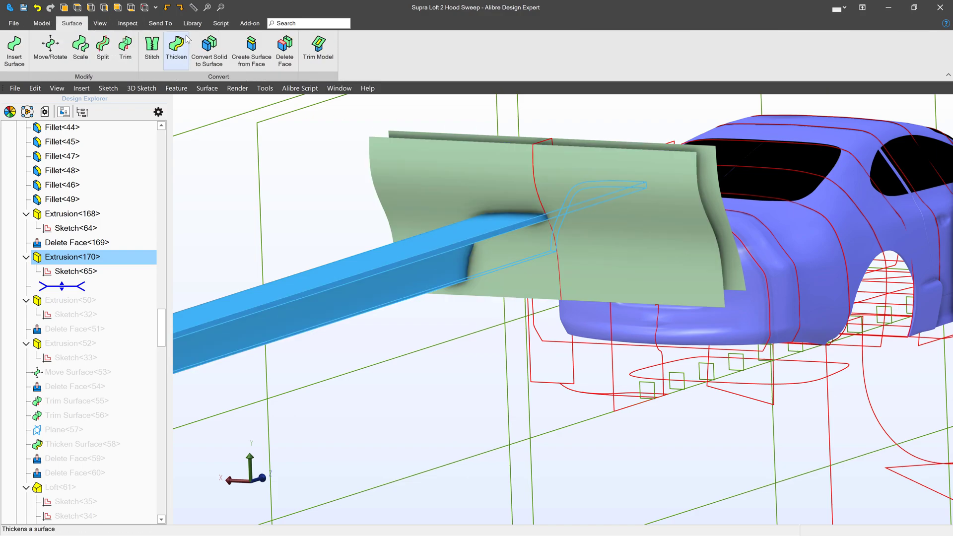
click(286, 52)
scroll(417, 215, up, 4)
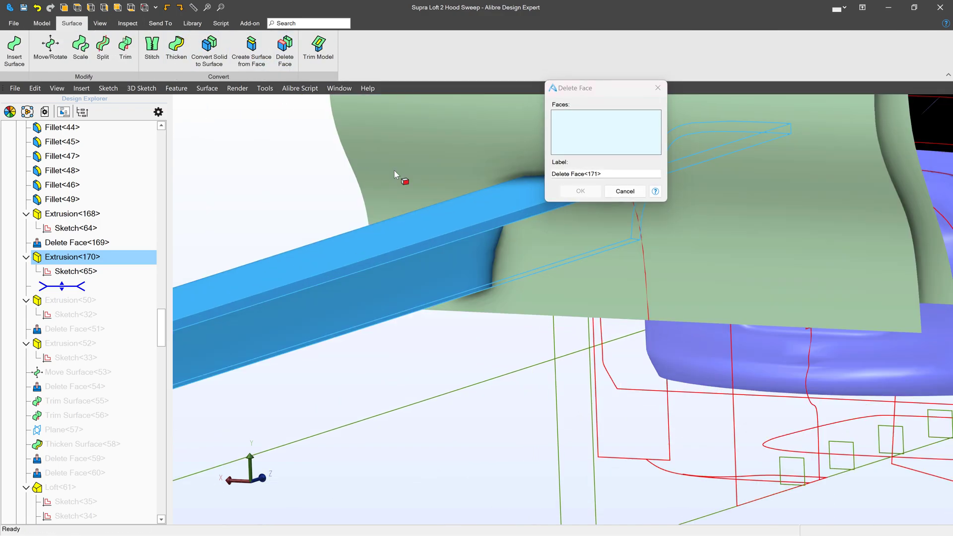
click(623, 191)
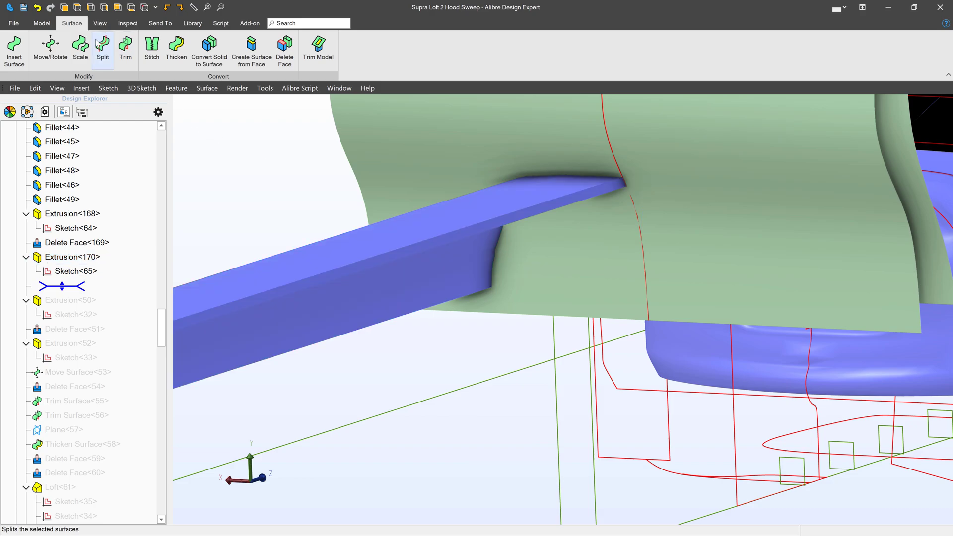
click(285, 52)
click(428, 257)
mouse_move(418, 285)
middle_down()
mouse_move(439, 281)
mouse_move(433, 290)
mouse_move(424, 270)
mouse_move(488, 259)
mouse_move(295, 235)
middle_up()
click(486, 248)
scroll(488, 253, up, 5)
scroll(489, 259, down, 5)
scroll(299, 232, up, 4)
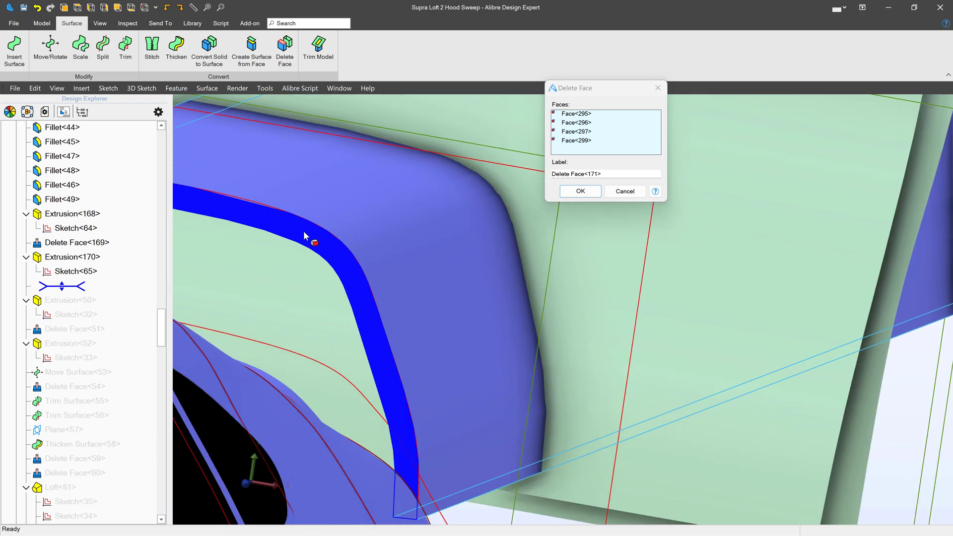
click(303, 231)
scroll(305, 235, down, 5)
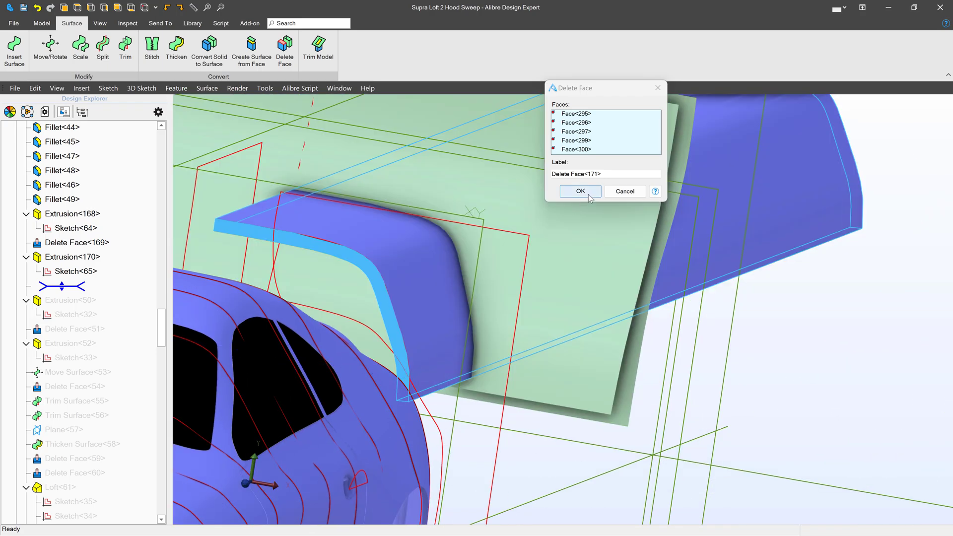
click(580, 191)
mouse_move(544, 277)
middle_down()
mouse_move(510, 273)
mouse_move(518, 272)
mouse_move(482, 244)
middle_up()
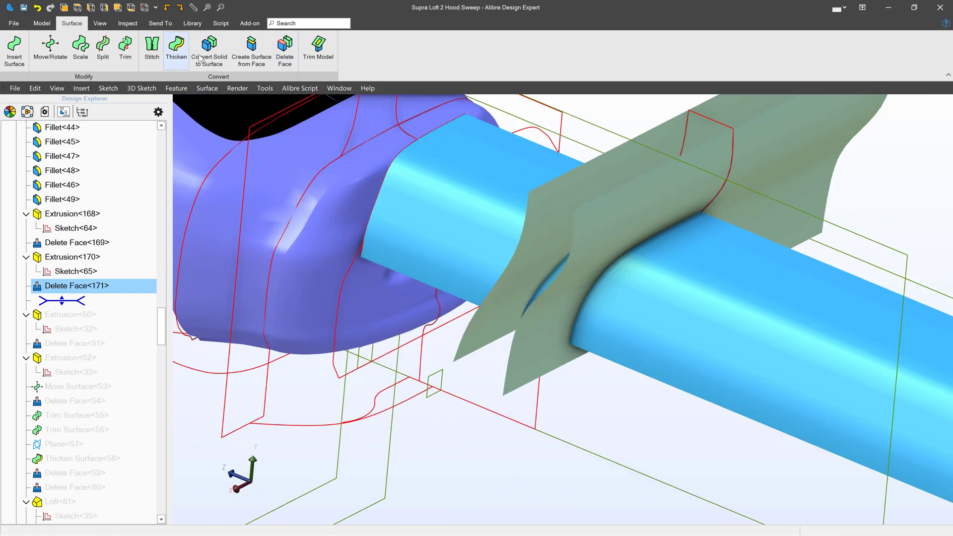
Step: Trim one end of the tube against the first curved surface
click(125, 48)
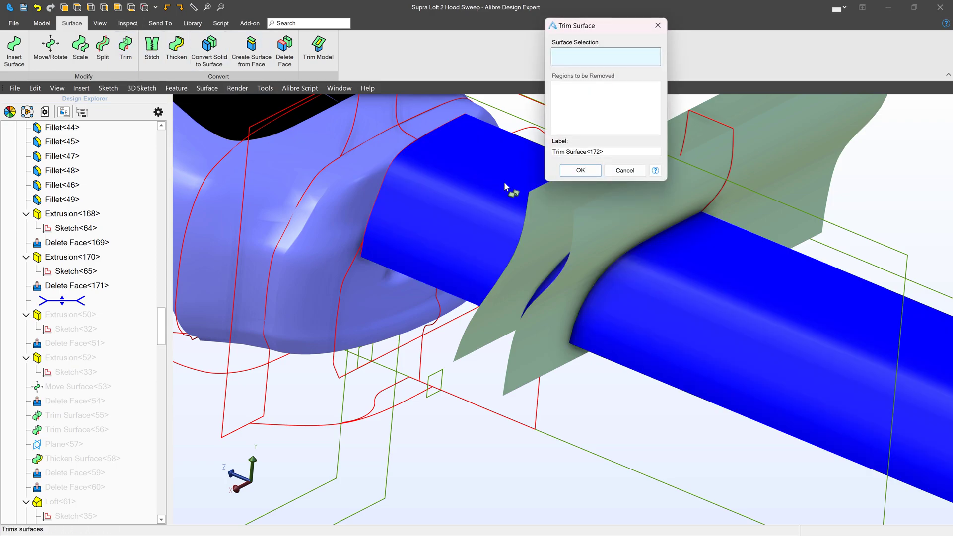
click(505, 182)
click(551, 221)
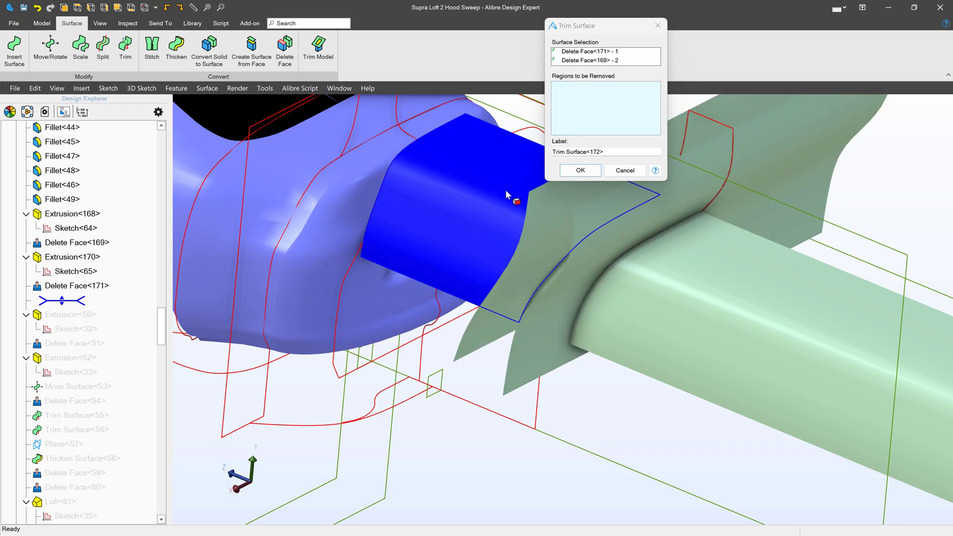
click(512, 207)
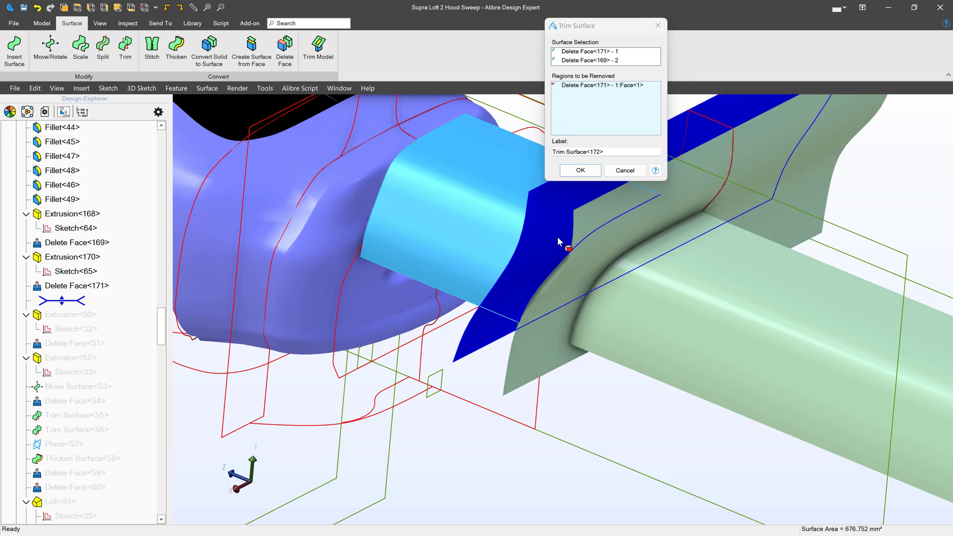
click(580, 170)
middle_drag(578, 209, 575, 213)
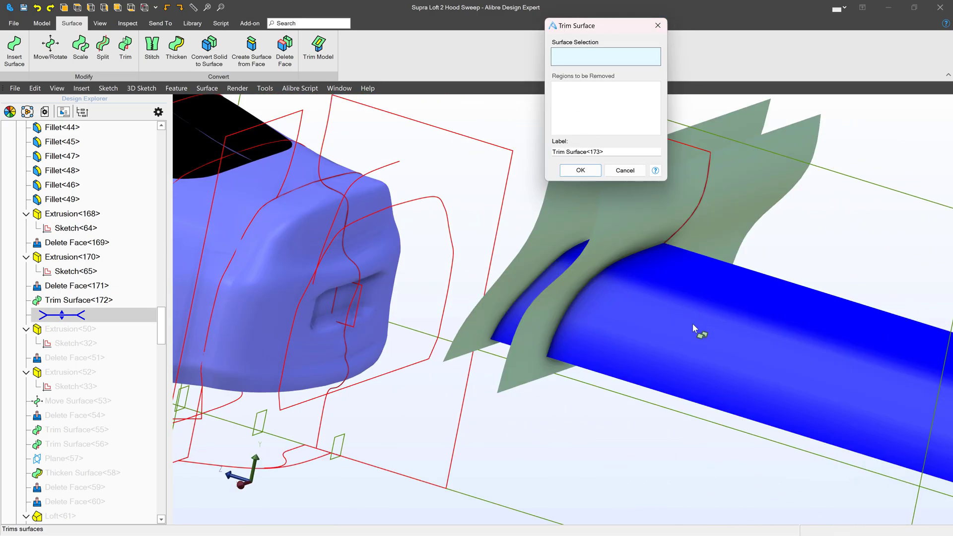
Step: Trim the tube's far end against the other curved surface
click(693, 323)
click(647, 206)
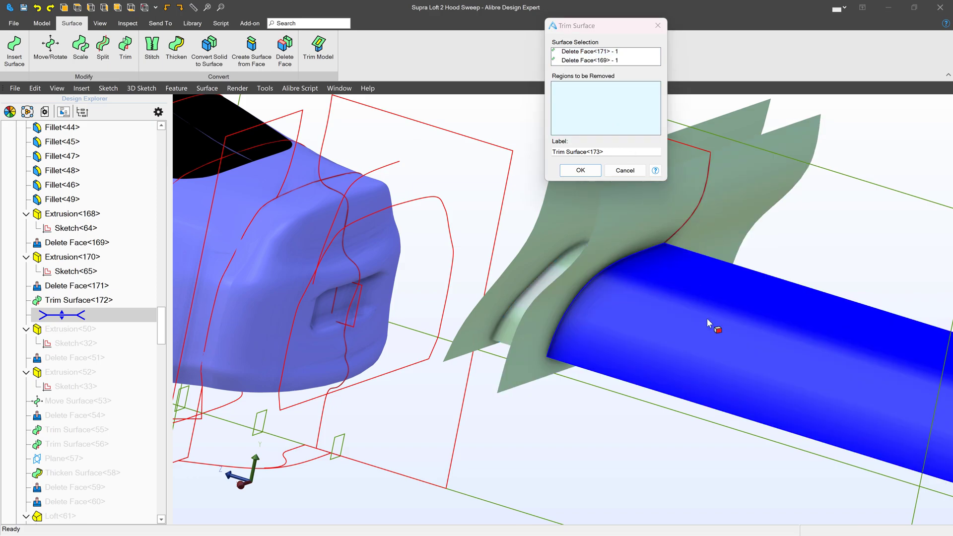
click(707, 318)
click(582, 169)
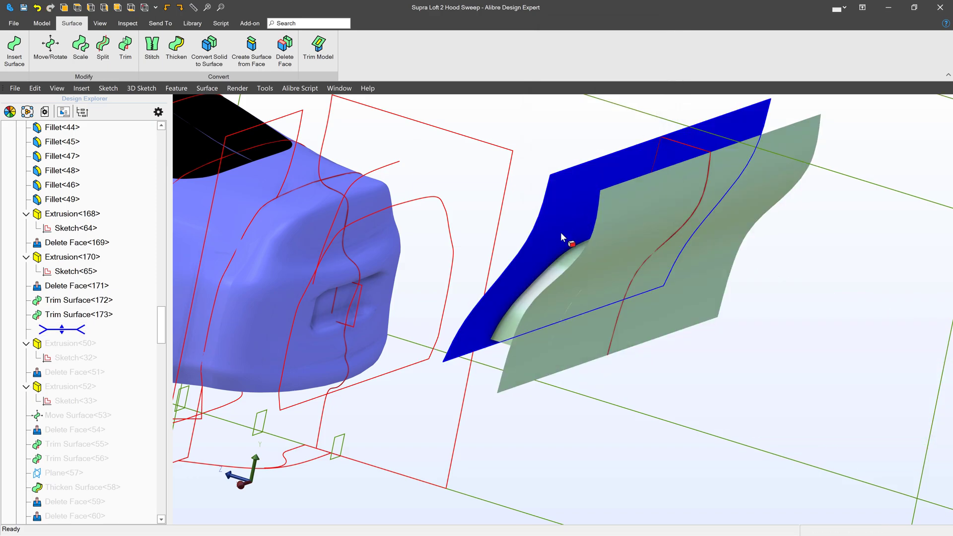
Step: Delete both large swept surfaces, then select the remaining curved strip
click(284, 49)
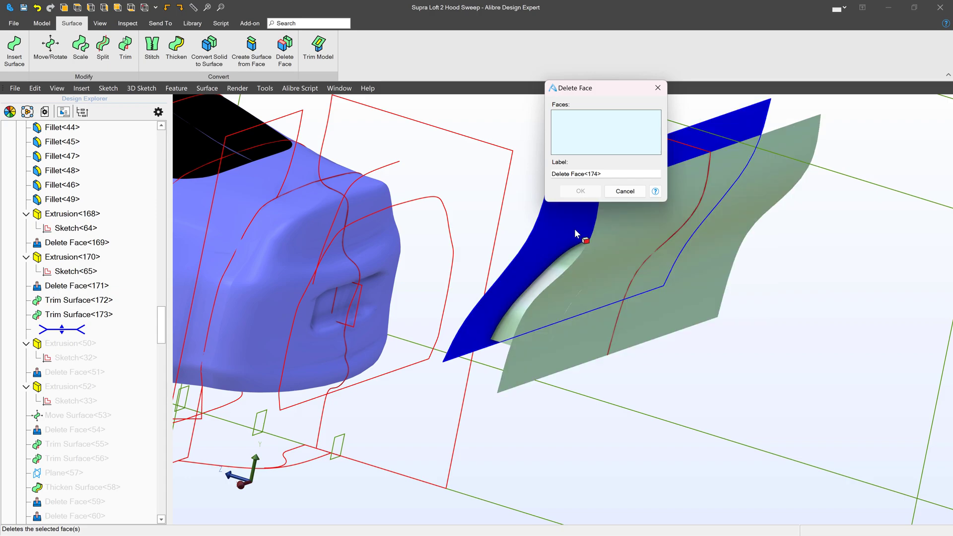
click(601, 238)
click(620, 230)
click(580, 190)
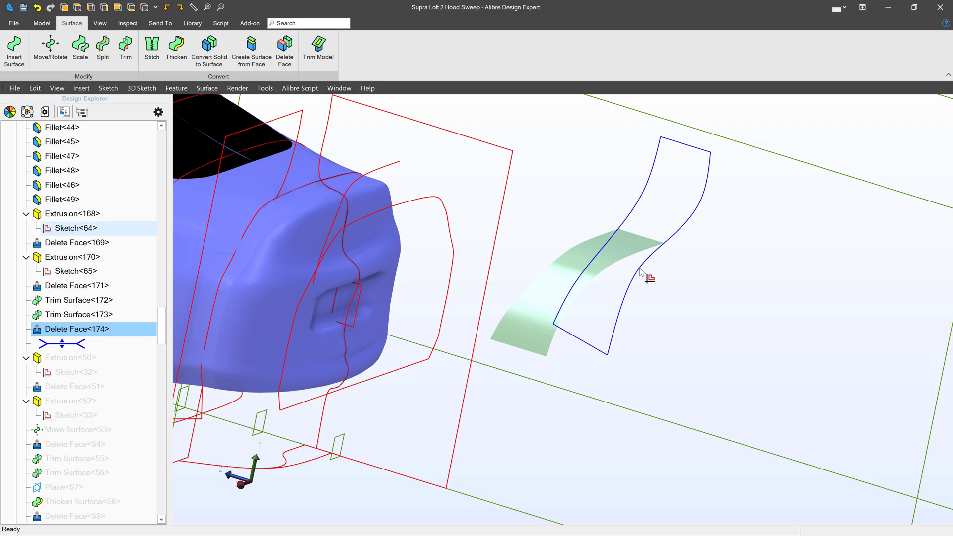
mouse_move(648, 275)
middle_down()
mouse_move(623, 276)
mouse_move(643, 269)
middle_up()
click(592, 268)
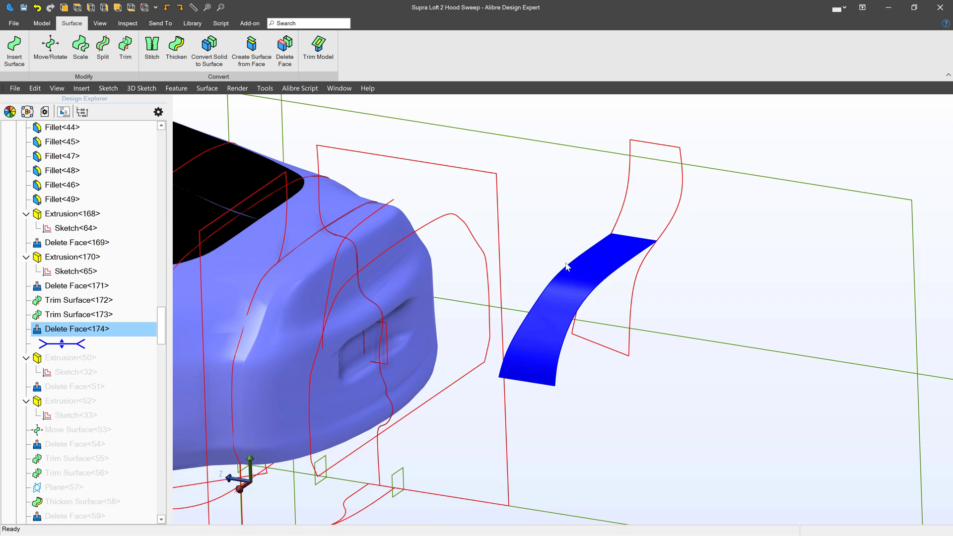
Step: Thicken the curved strip face by 5 mm and view it against the car
click(541, 211)
click(591, 260)
click(591, 260)
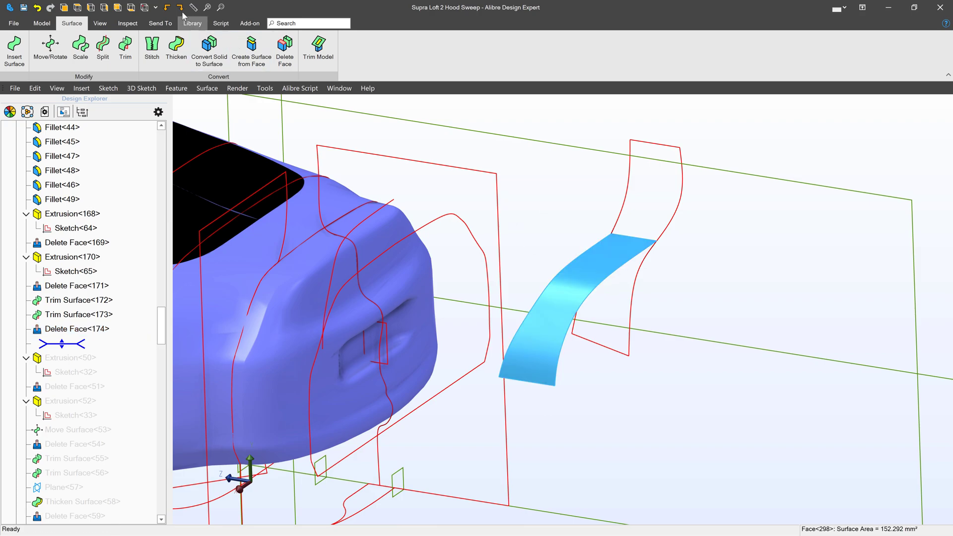
click(177, 51)
click(598, 197)
scroll(561, 316, up, 3)
mouse_move(562, 320)
middle_down()
mouse_move(576, 317)
mouse_move(562, 310)
mouse_move(565, 320)
middle_up()
scroll(486, 270, up, 4)
scroll(504, 279, down, 4)
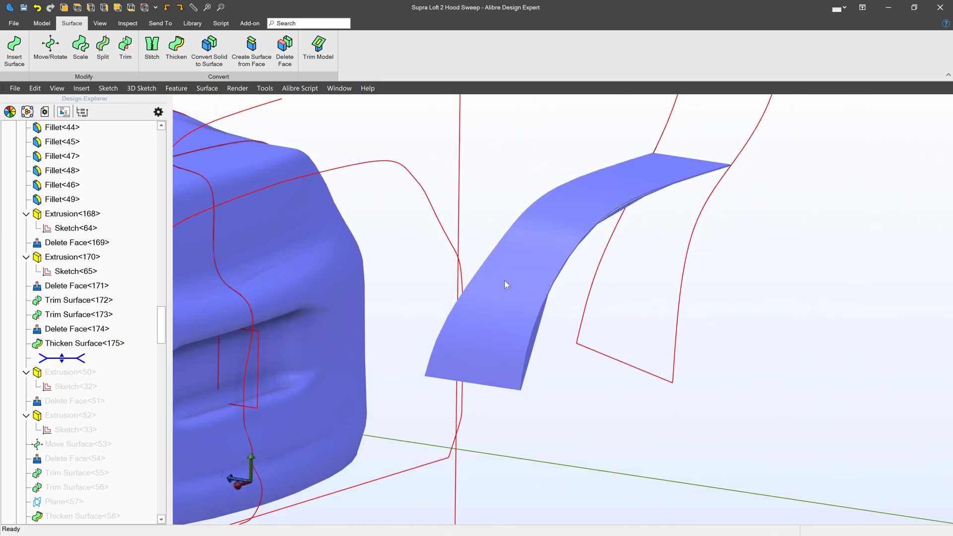
click(504, 281)
mouse_move(578, 218)
middle_down()
mouse_move(565, 220)
mouse_move(577, 223)
middle_up()
scroll(522, 224, up, 4)
Step: Edit Thicken Surface<175> to a 5 mm thickness
right_click(75, 344)
click(80, 352)
text(5)
click(598, 197)
mouse_move(587, 223)
middle_down()
mouse_move(494, 266)
mouse_move(521, 283)
middle_up()
click(461, 462)
click(107, 7)
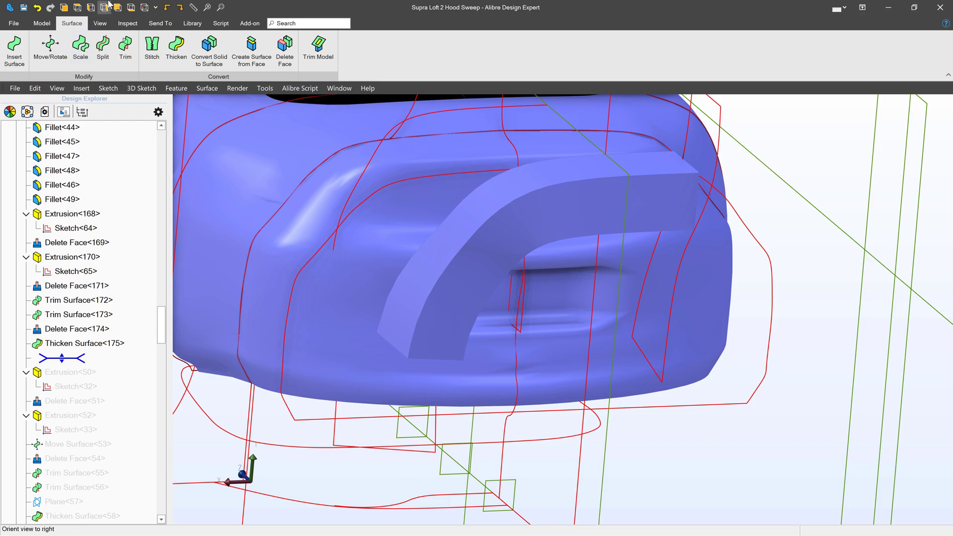
Step: Delete five faces of the thickened piece, leaving a single curved surface strip
click(284, 50)
click(493, 227)
mouse_move(484, 235)
middle_down()
mouse_move(419, 252)
mouse_move(506, 241)
middle_up()
click(521, 242)
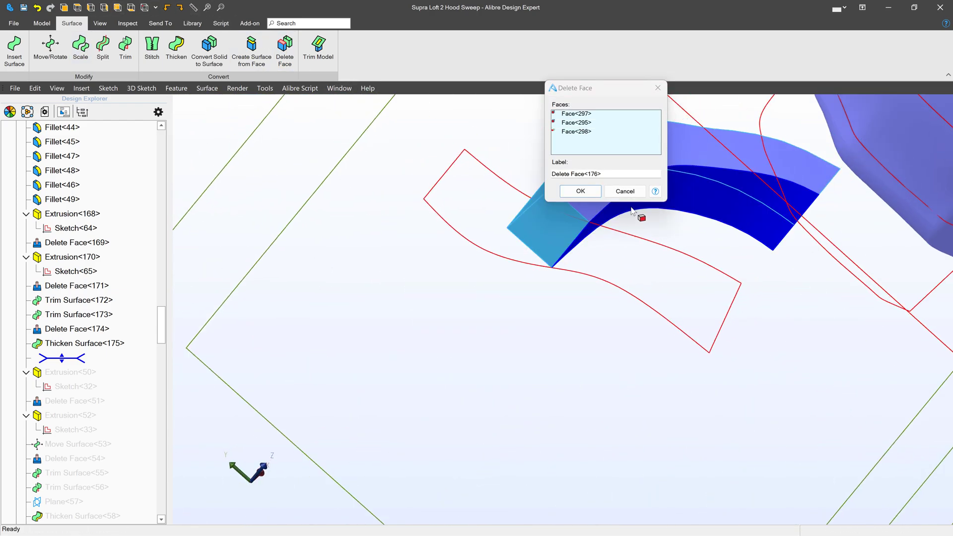
click(753, 163)
mouse_move(752, 167)
middle_down()
mouse_move(827, 216)
mouse_move(783, 233)
middle_up()
click(820, 211)
middle_drag(707, 219, 633, 275)
scroll(633, 276, up, 5)
scroll(595, 291, up, 5)
middle_drag(574, 301, 567, 298)
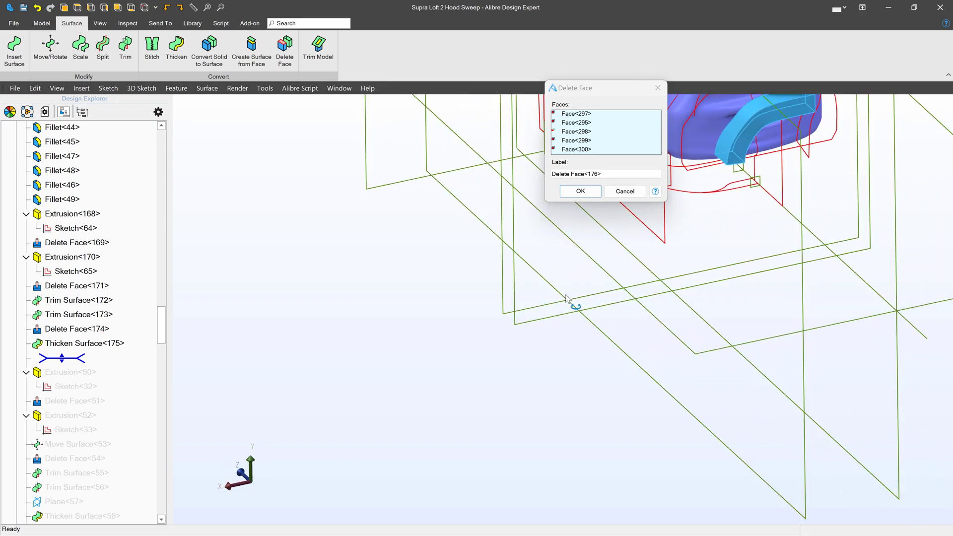
scroll(567, 298, up, 4)
scroll(567, 313, up, 4)
scroll(566, 328, up, 3)
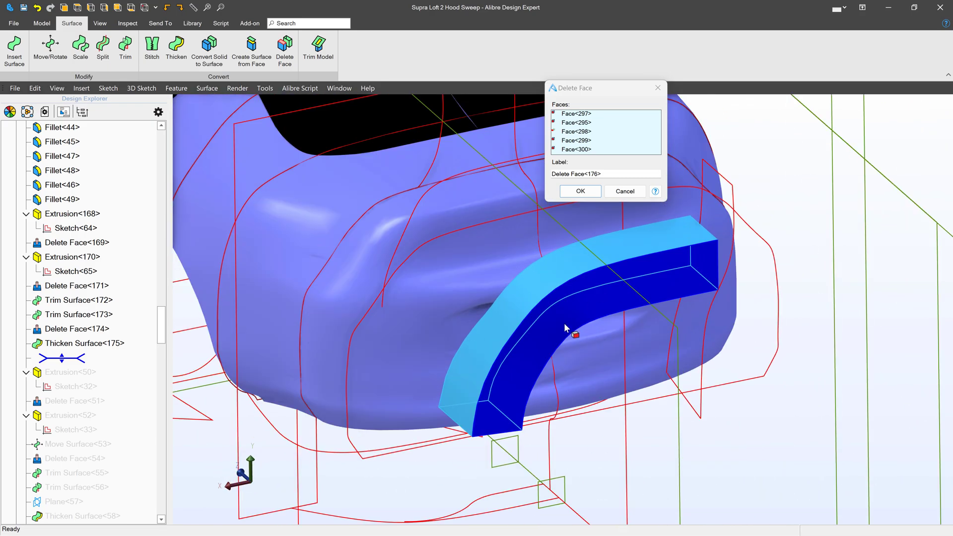
mouse_move(563, 328)
middle_down()
mouse_move(569, 309)
mouse_move(577, 328)
mouse_move(580, 224)
middle_up()
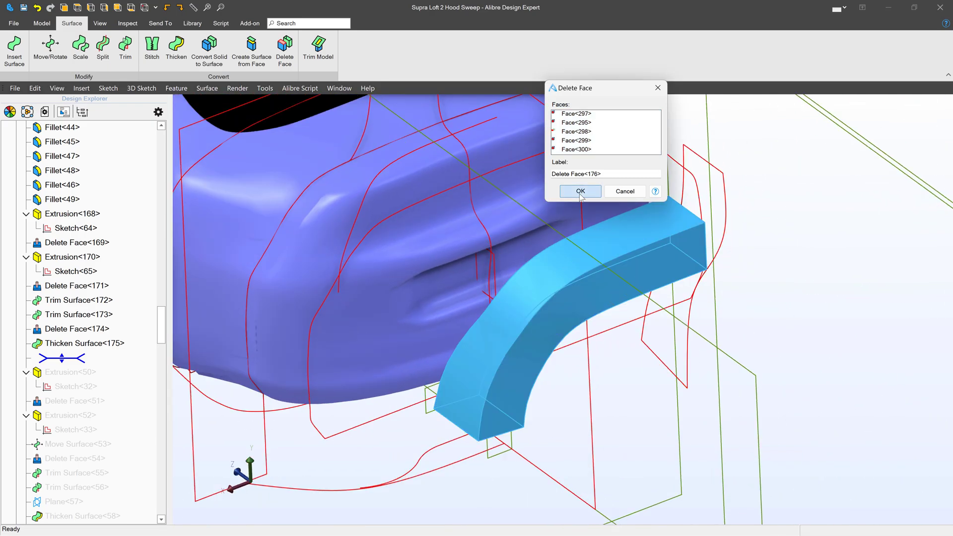
click(580, 192)
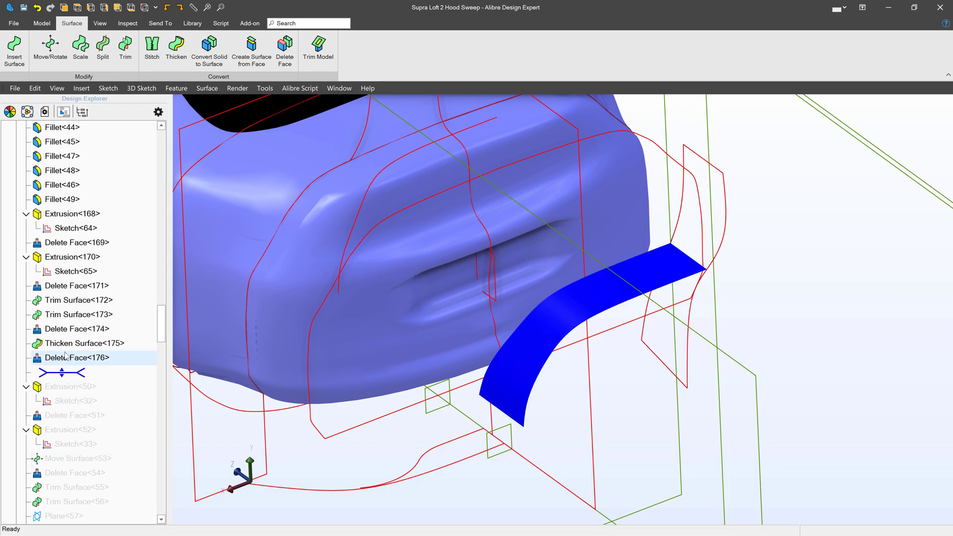
click(557, 344)
click(501, 345)
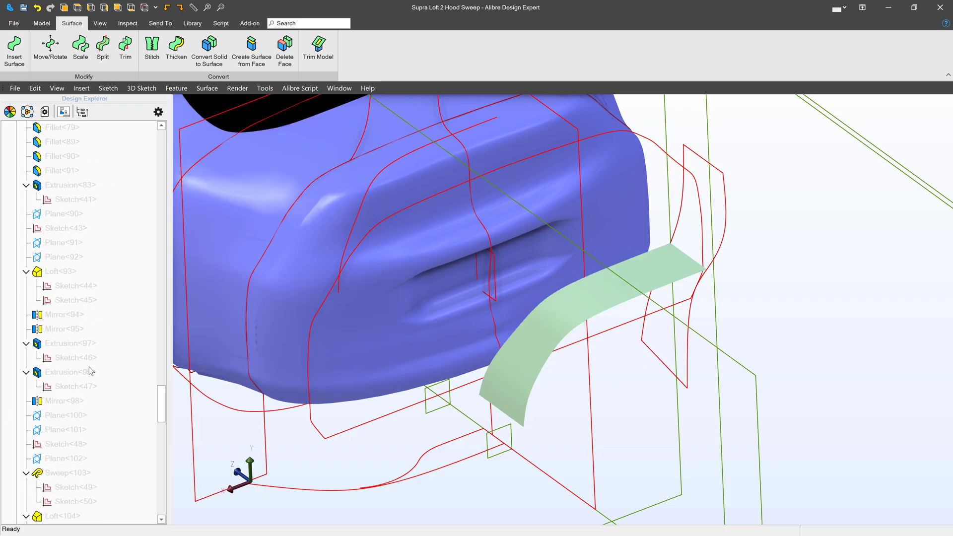
scroll(90, 367, down, 8)
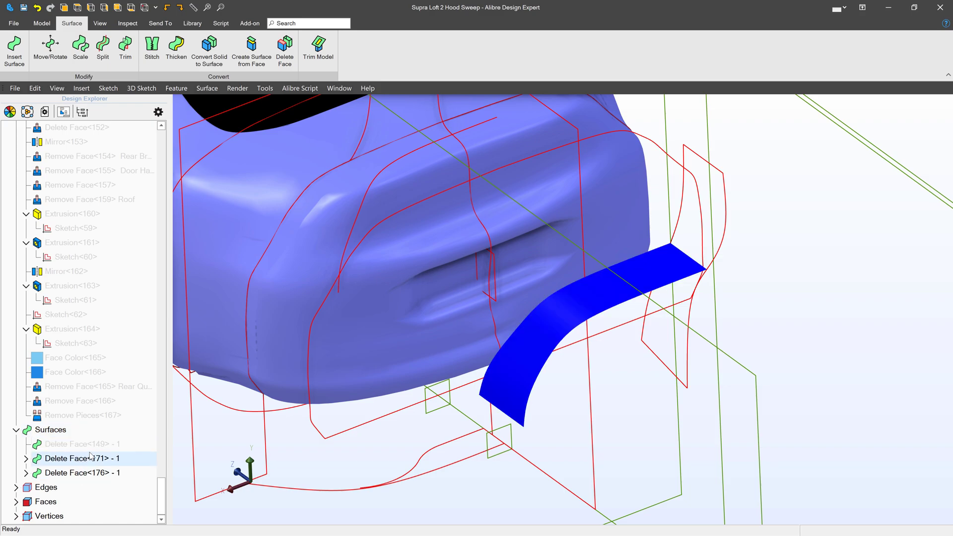
right_click(82, 458)
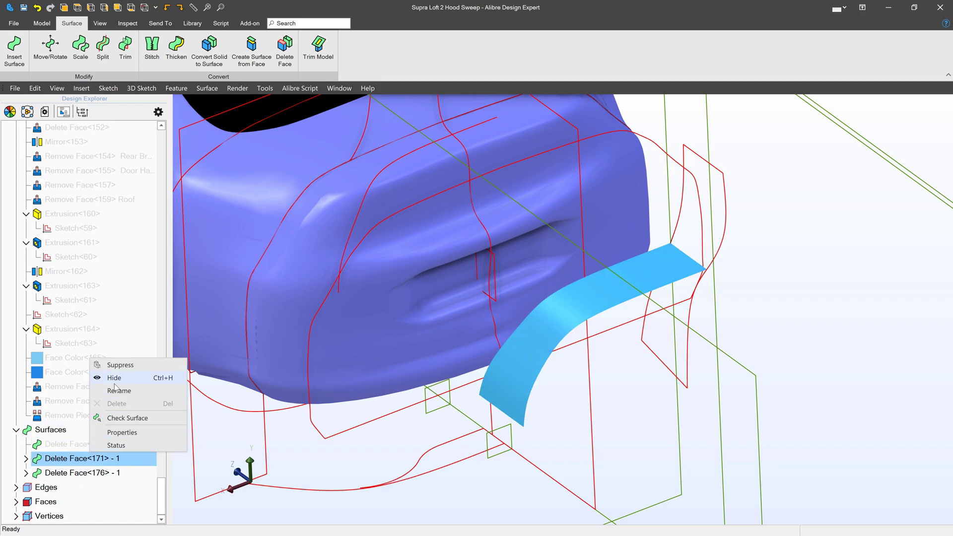
click(246, 432)
right_click(65, 459)
click(206, 467)
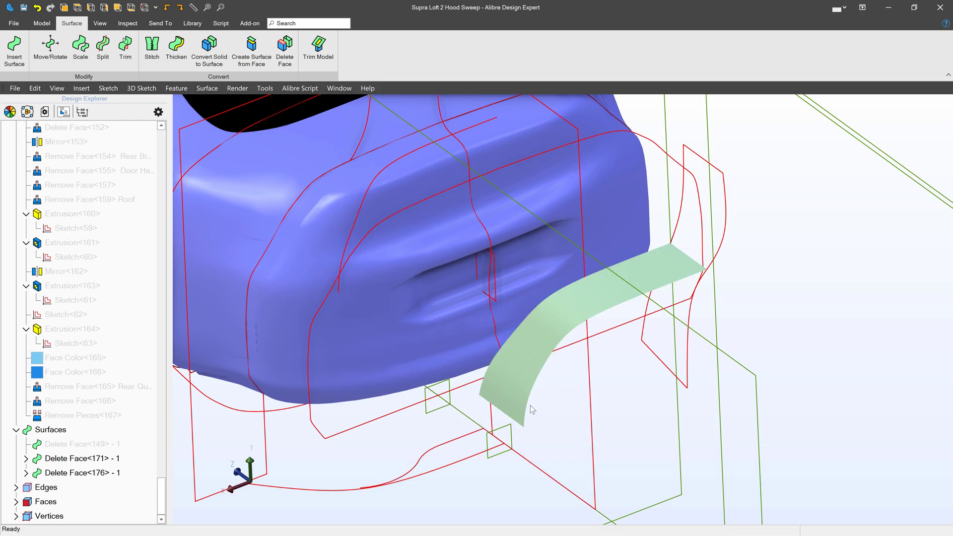
middle_drag(530, 405, 537, 292)
scroll(537, 292, up, 2)
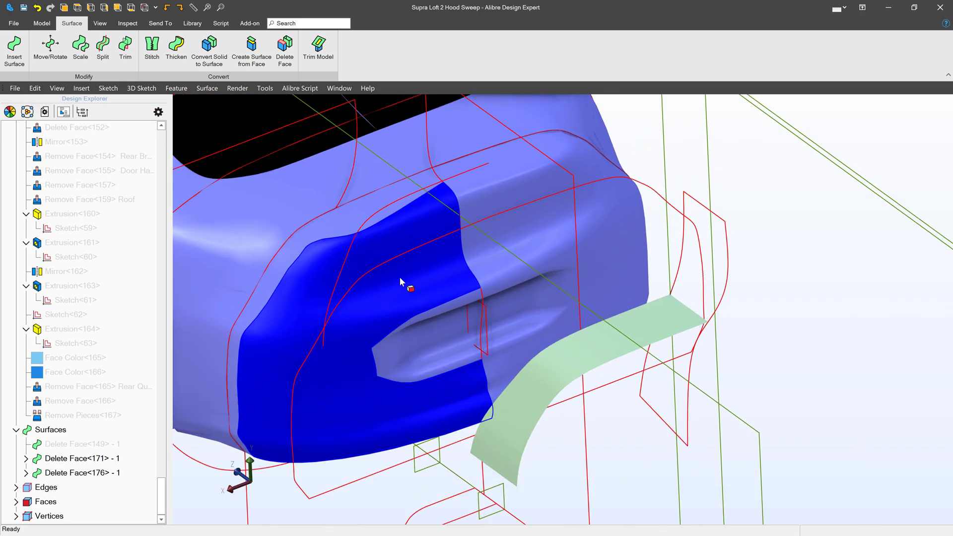
click(75, 458)
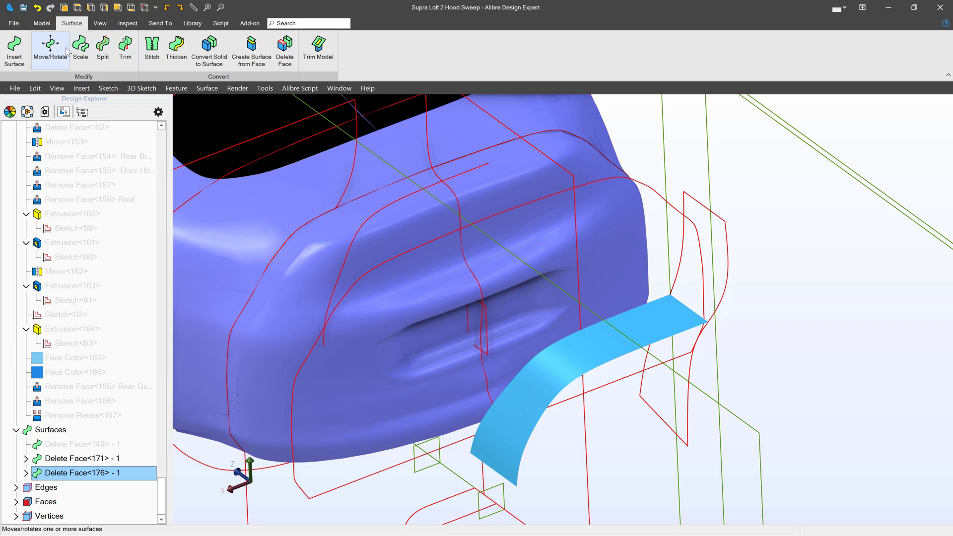
Step: Set up a Move/Rotate of the strip as a precise rotation about the Z axis
click(50, 49)
click(629, 154)
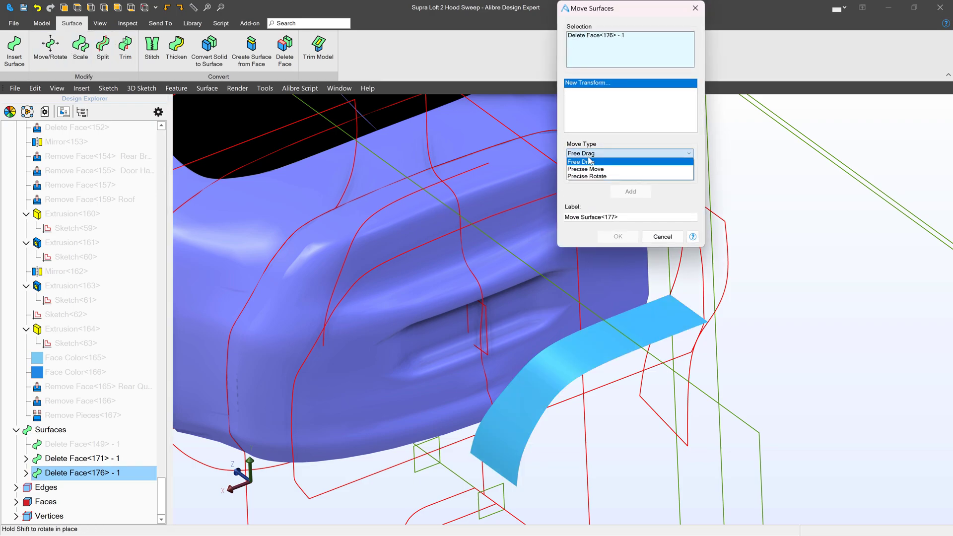
click(599, 176)
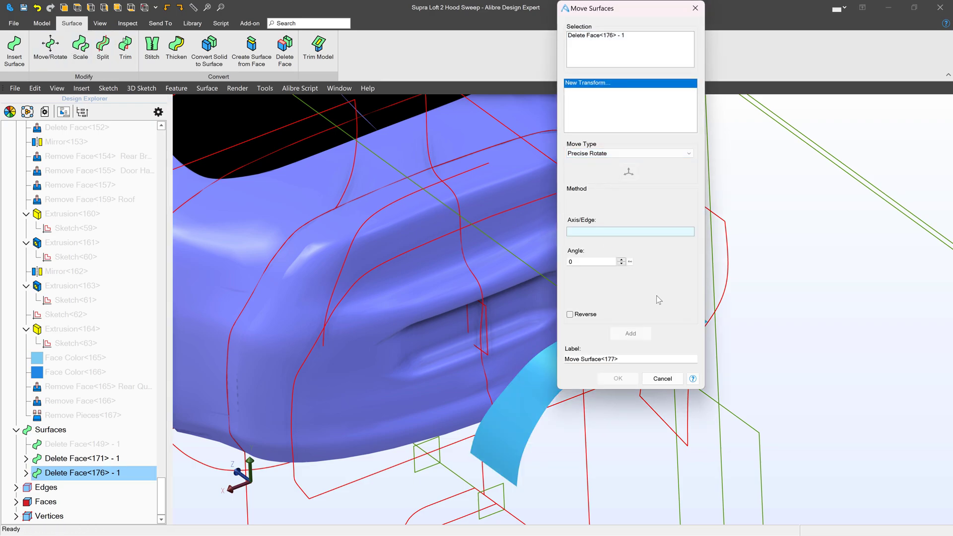
scroll(826, 403, down, 3)
scroll(826, 403, down, 3)
middle_drag(335, 255, 336, 246)
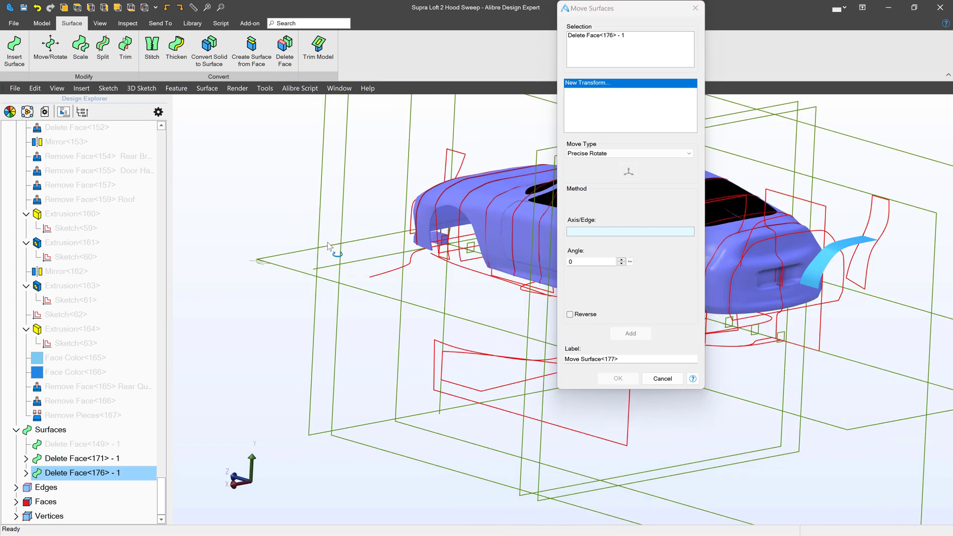
click(481, 246)
scroll(483, 249, down, 4)
scroll(485, 249, down, 2)
middle_drag(477, 249, 491, 255)
scroll(491, 256, up, 4)
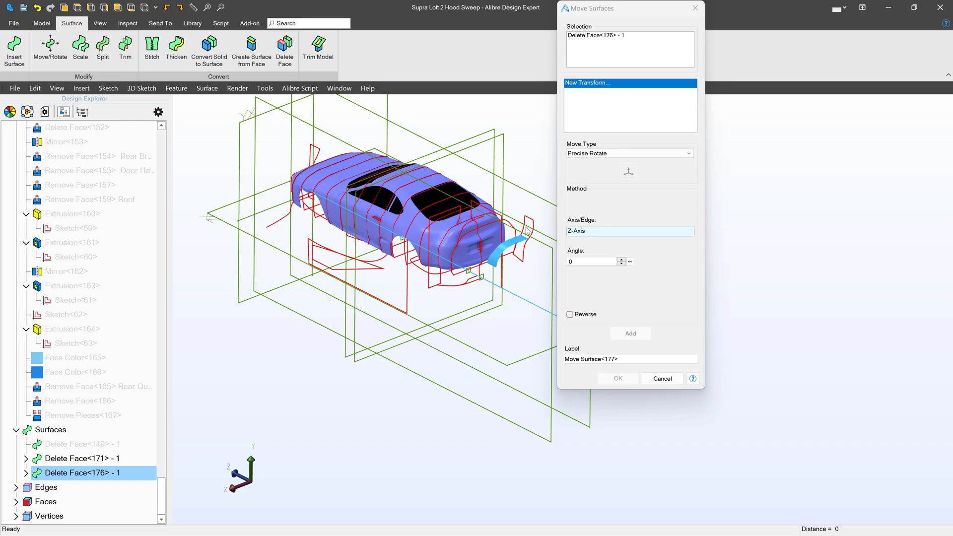
scroll(507, 245, up, 5)
double_click(597, 262)
text(40)
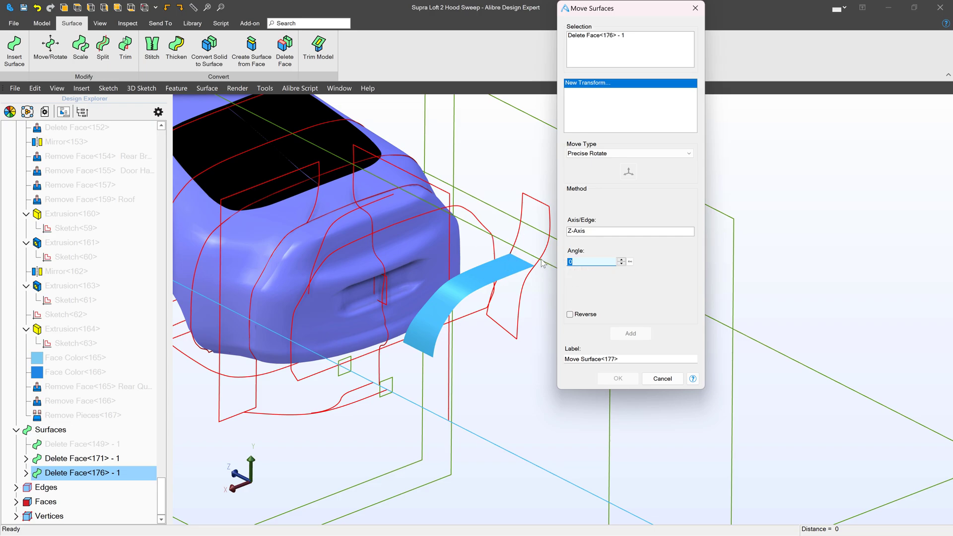
click(570, 315)
click(570, 314)
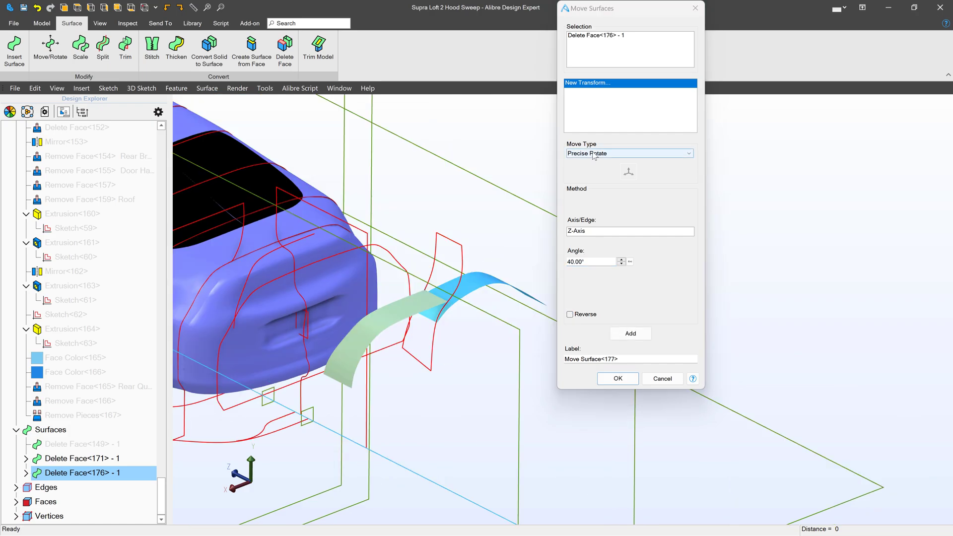
Step: Switch to Precise Move along the Z-Axis, offset 40 mm reversed, and confirm
click(628, 154)
click(596, 172)
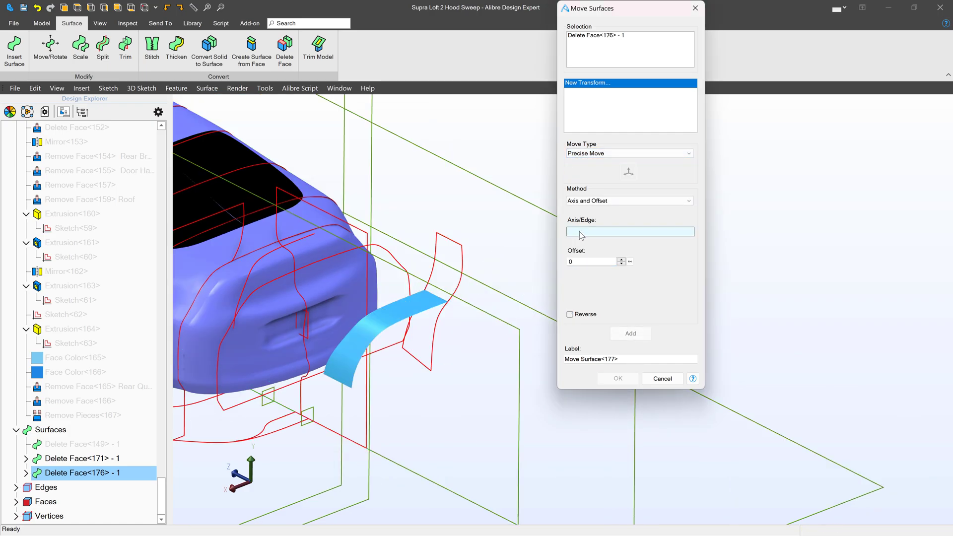
click(387, 463)
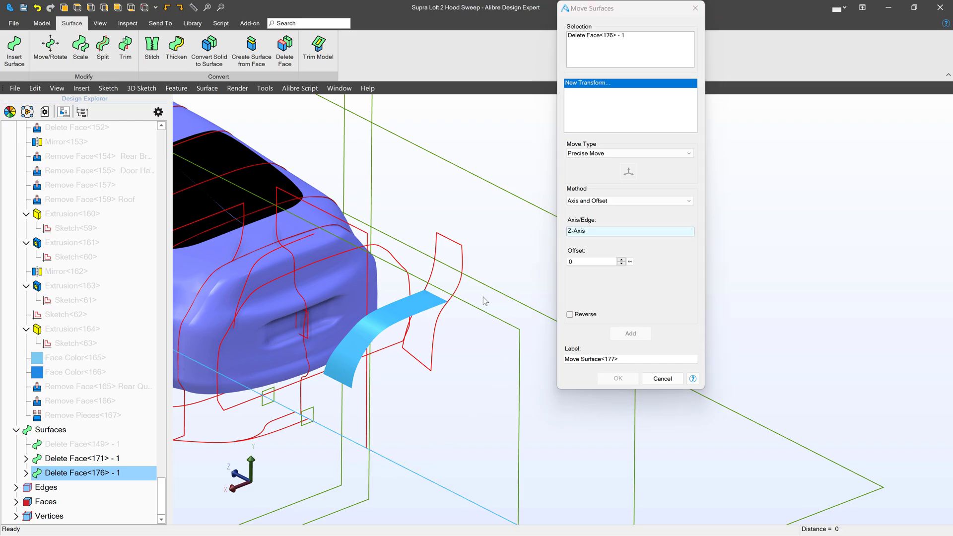
click(595, 260)
text(40)
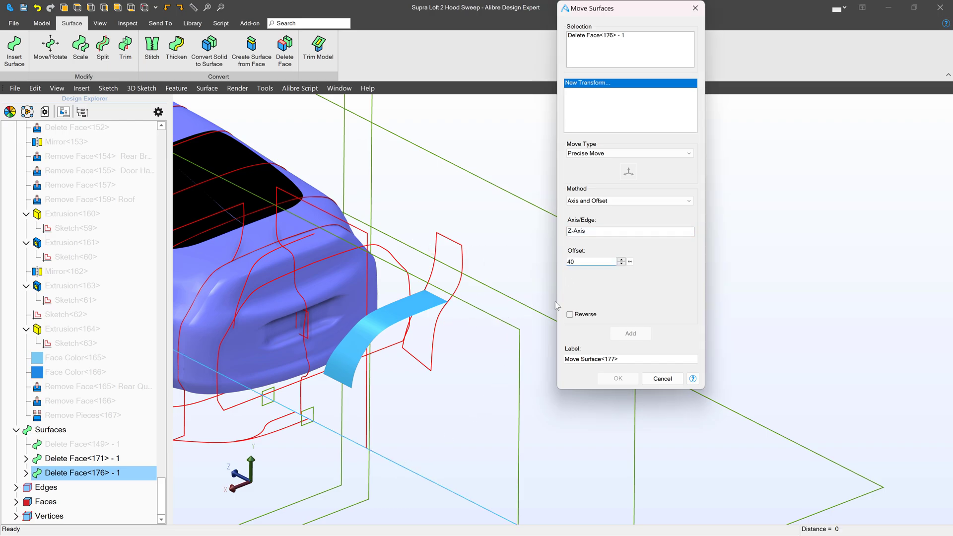
key(Tab)
click(571, 314)
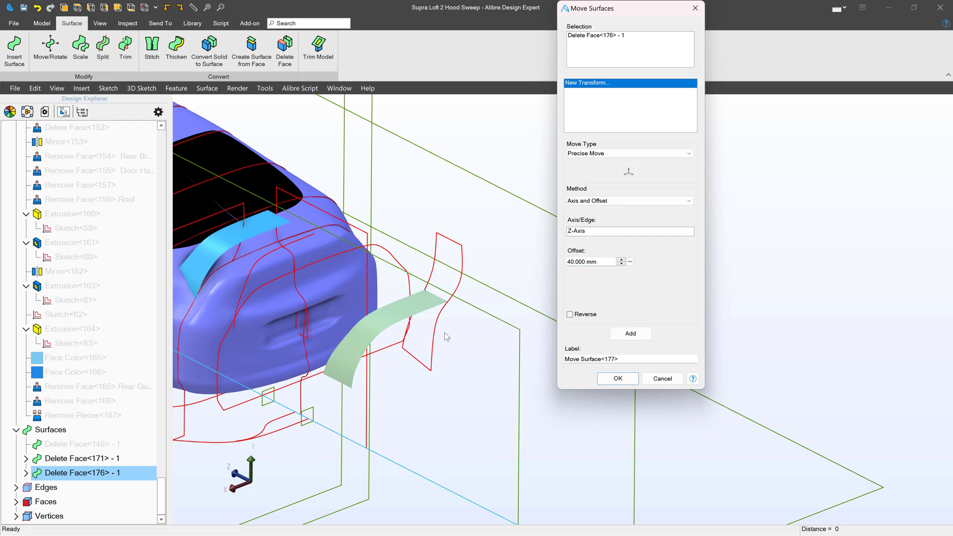
scroll(415, 337, up, 2)
scroll(324, 309, up, 4)
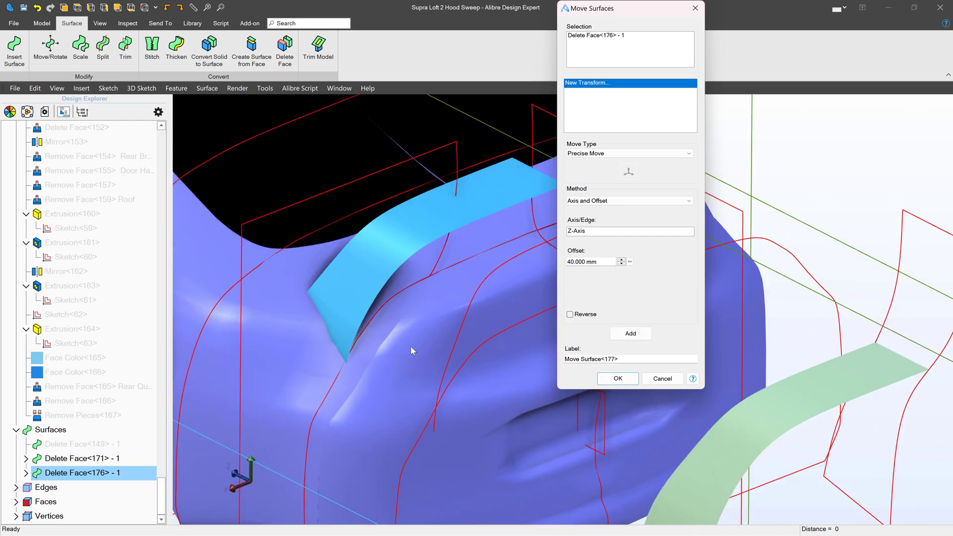
click(618, 378)
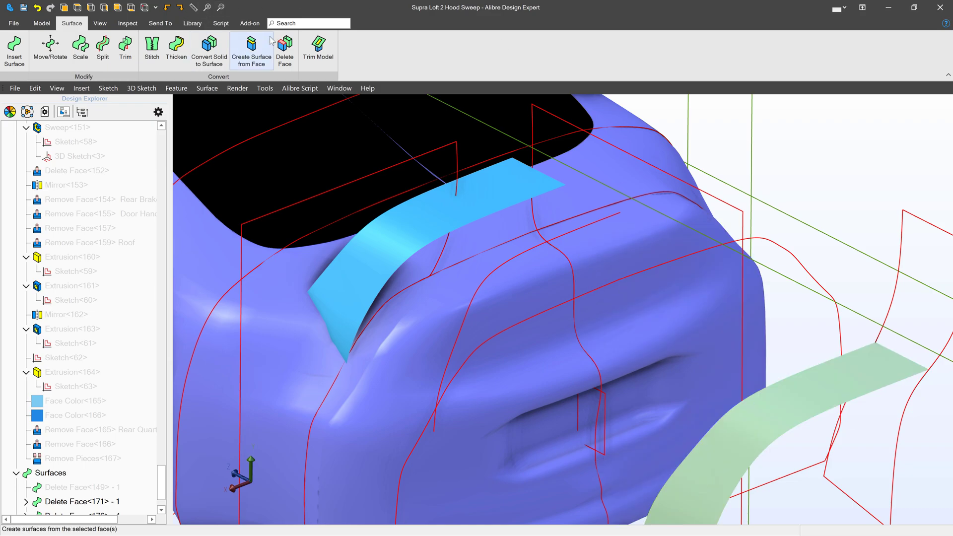
Step: Delete the leftover green strip surface and view the car from the top-rear
click(285, 51)
click(812, 438)
click(580, 191)
scroll(664, 282, down, 3)
middle_drag(663, 282, 660, 288)
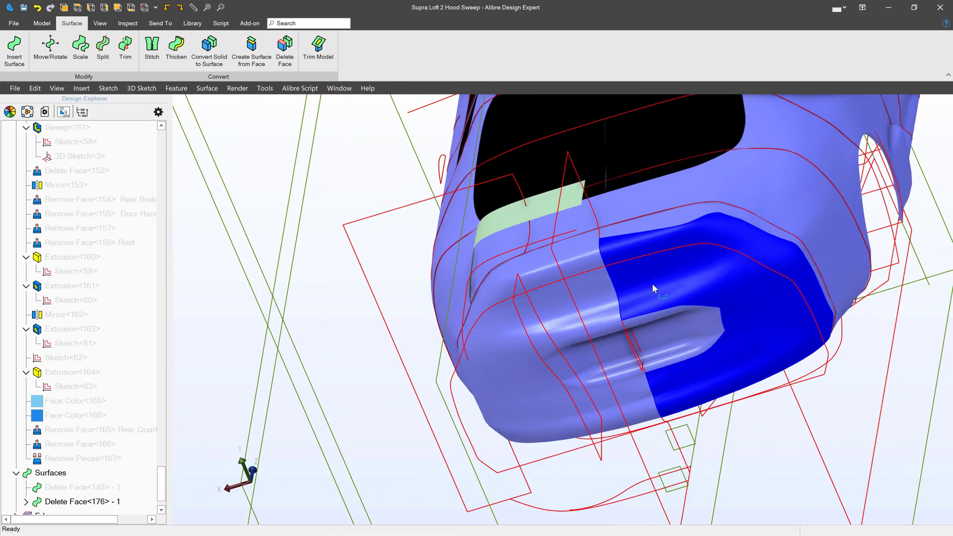
scroll(660, 288, up, 2)
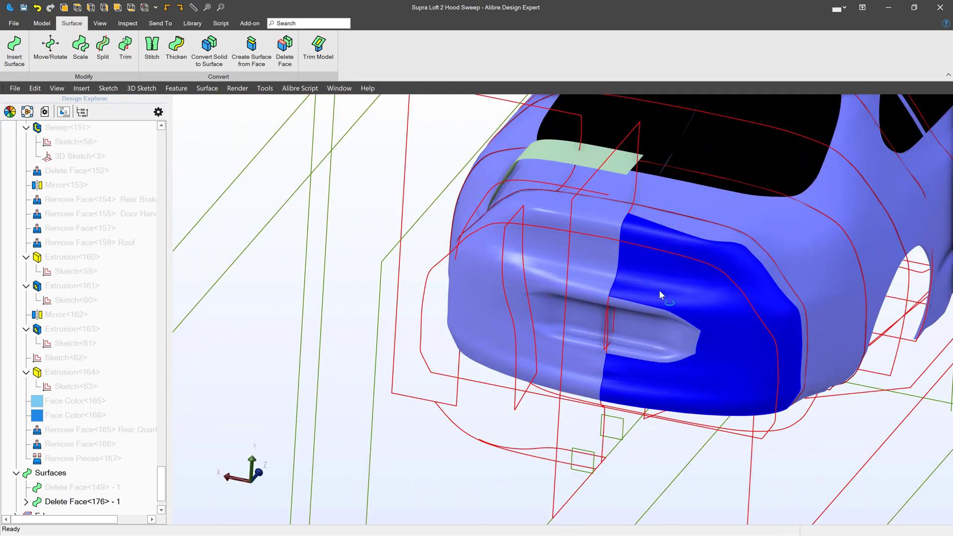
scroll(596, 204, up, 3)
scroll(585, 192, down, 3)
middle_drag(581, 187, 565, 169)
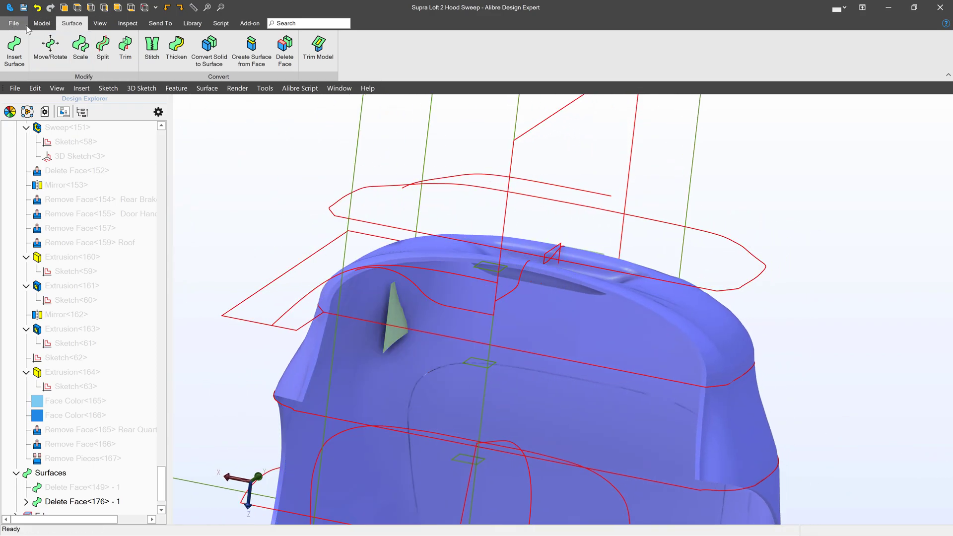
Step: Create Plane<179> from the ZX-Plane, angled about the curved strip's edge
click(43, 23)
click(698, 49)
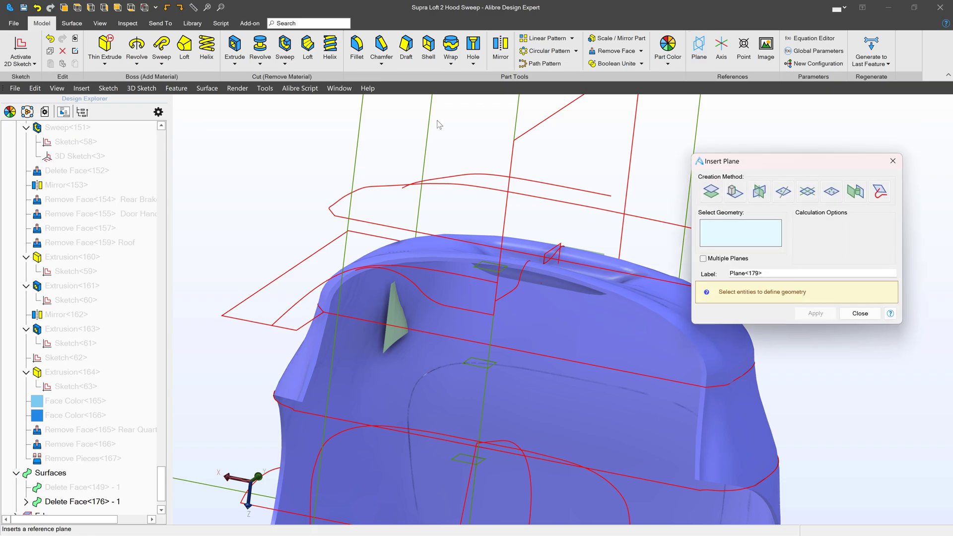
mouse_move(559, 245)
middle_down()
mouse_move(444, 144)
mouse_move(707, 347)
middle_up()
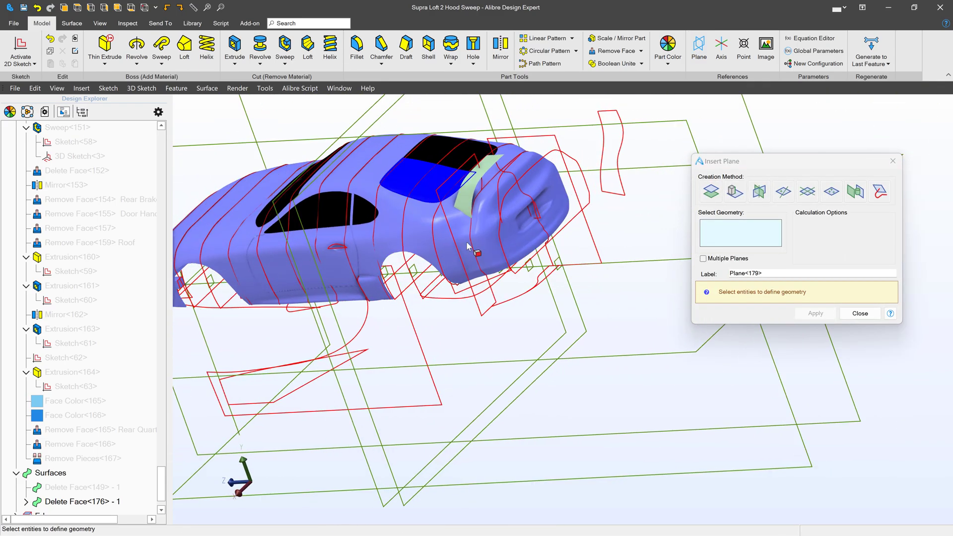
click(706, 346)
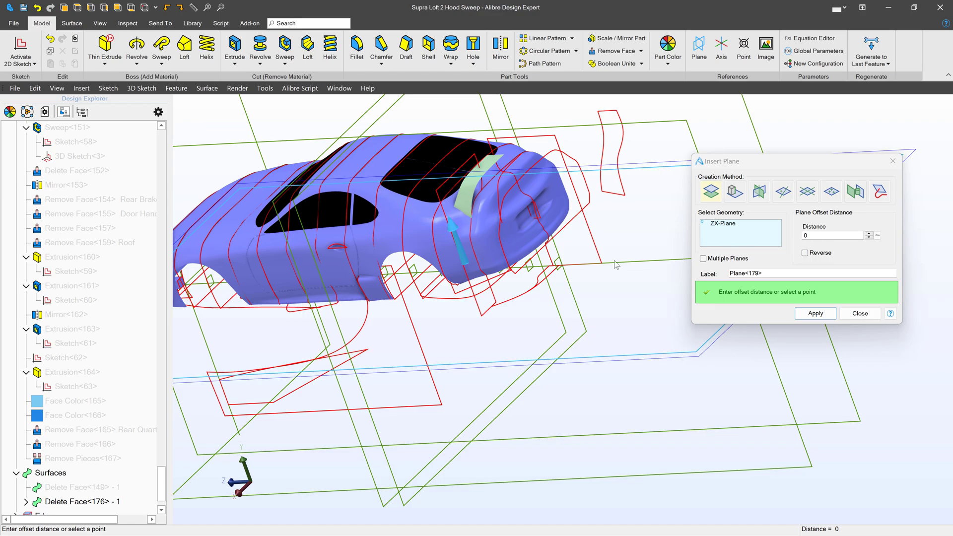
middle_drag(603, 276, 457, 266)
scroll(457, 266, up, 4)
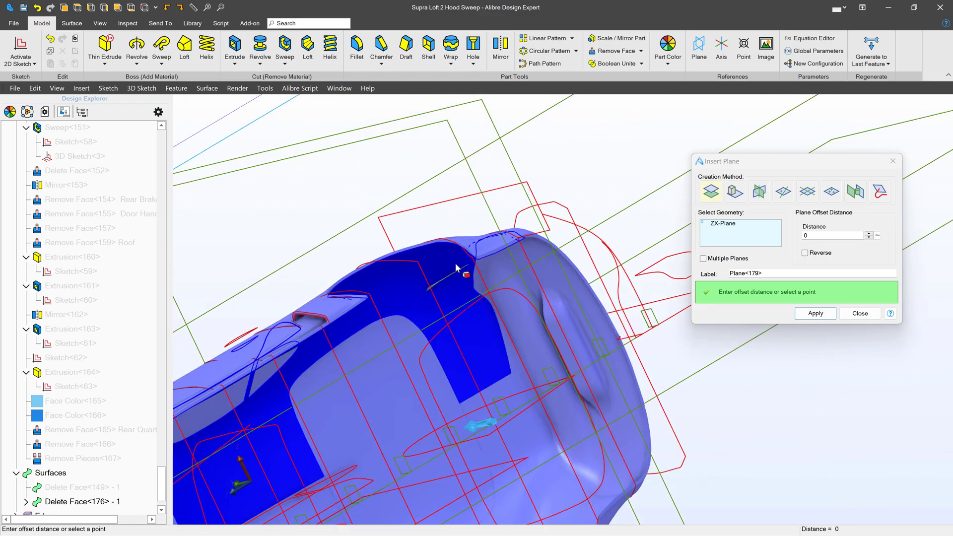
scroll(457, 266, up, 2)
click(446, 291)
scroll(495, 287, up, 2)
scroll(445, 259, down, 4)
mouse_move(445, 258)
middle_down()
mouse_move(479, 237)
mouse_move(405, 218)
middle_up()
scroll(478, 238, down, 5)
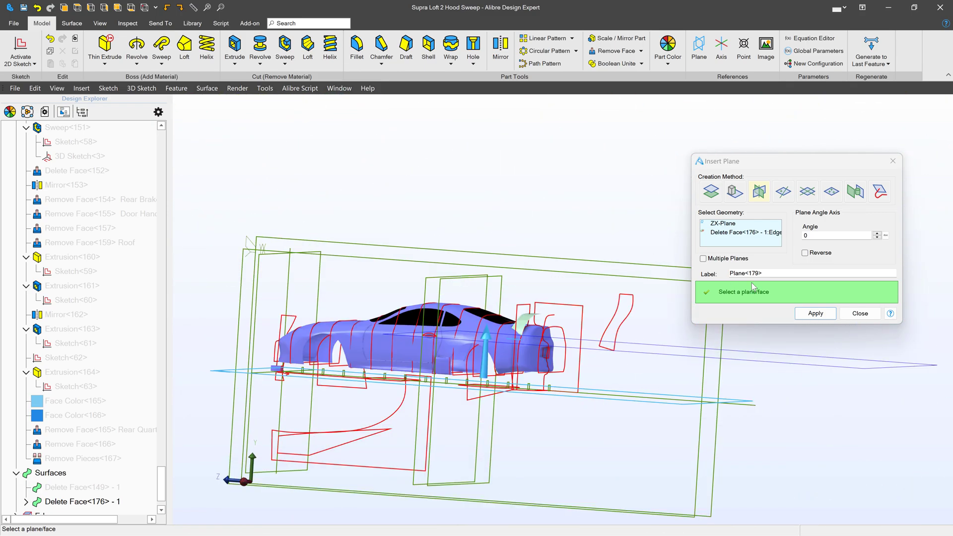
Step: Create the angled reference plane Plane<179> and start a 2D sketch on it
click(815, 313)
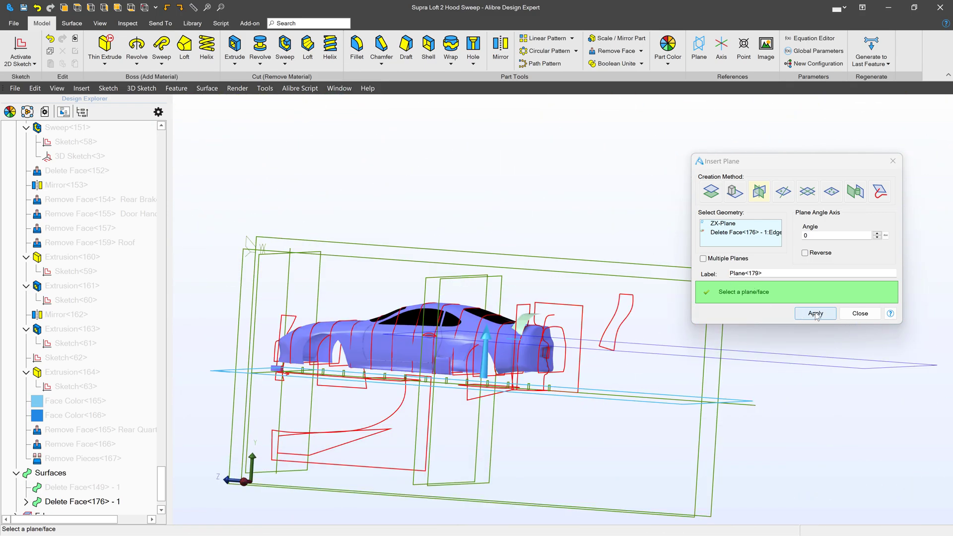
click(630, 356)
click(864, 313)
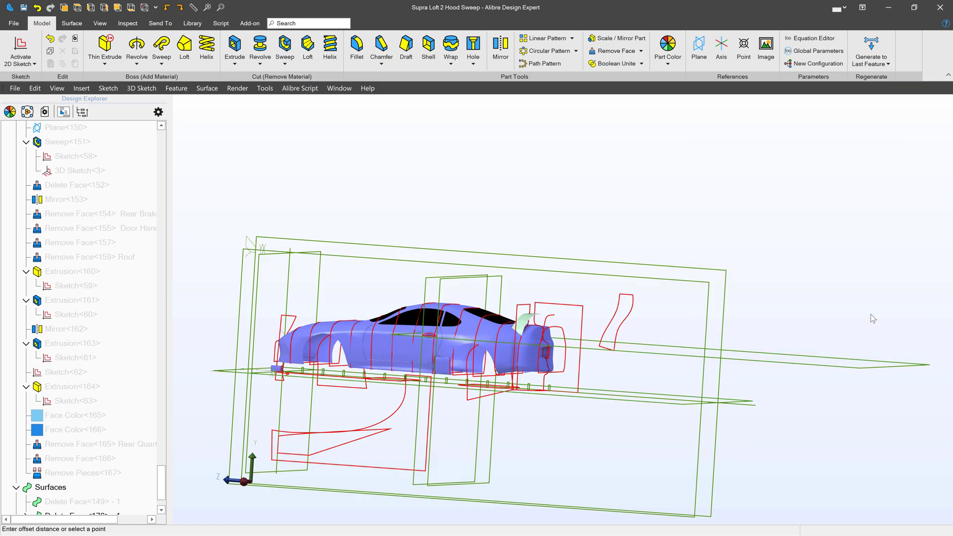
click(830, 367)
key(ctrl+k)
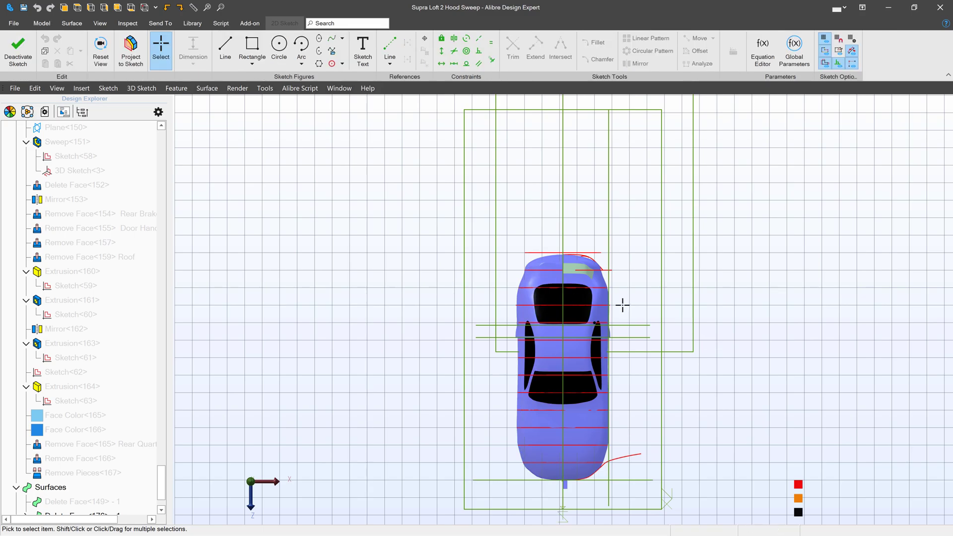
scroll(616, 301, up, 3)
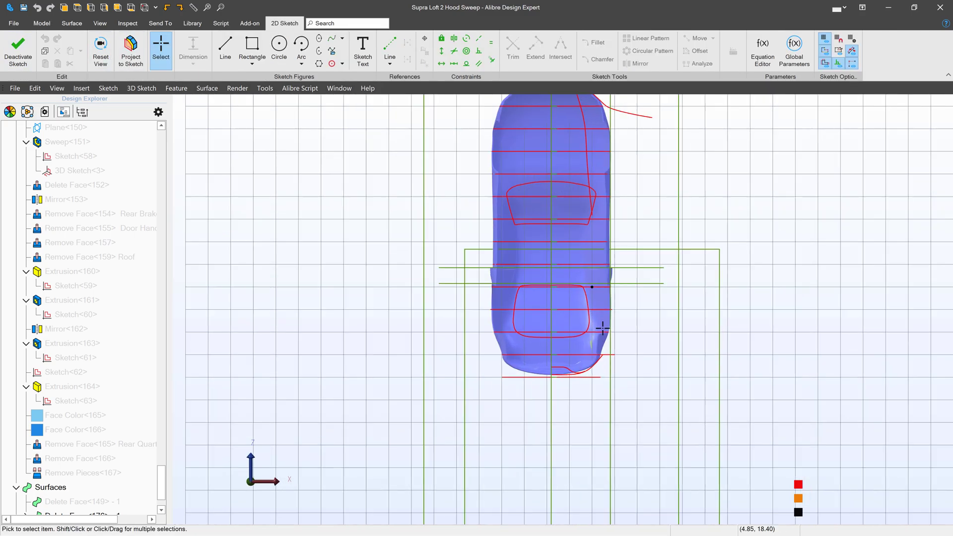
scroll(604, 328, up, 3)
scroll(588, 342, up, 4)
scroll(578, 328, up, 3)
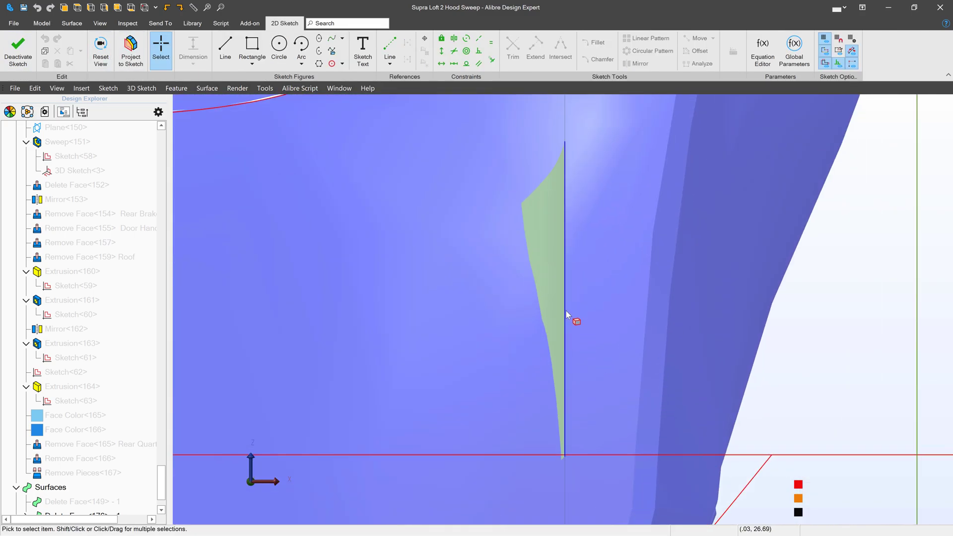
Step: Project the strip surface's vertical edge into the sketch as a linked reference figure
click(565, 316)
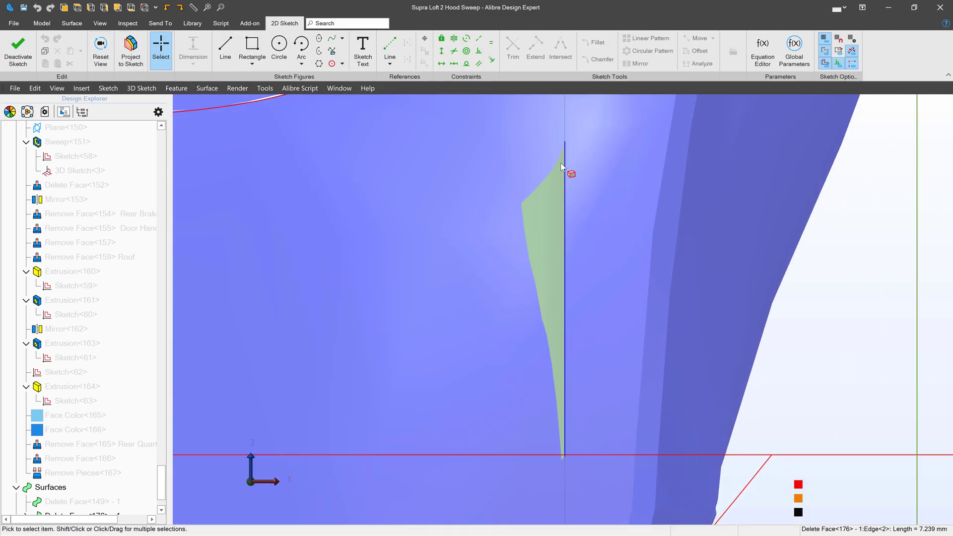
click(131, 57)
click(606, 95)
click(603, 130)
click(727, 179)
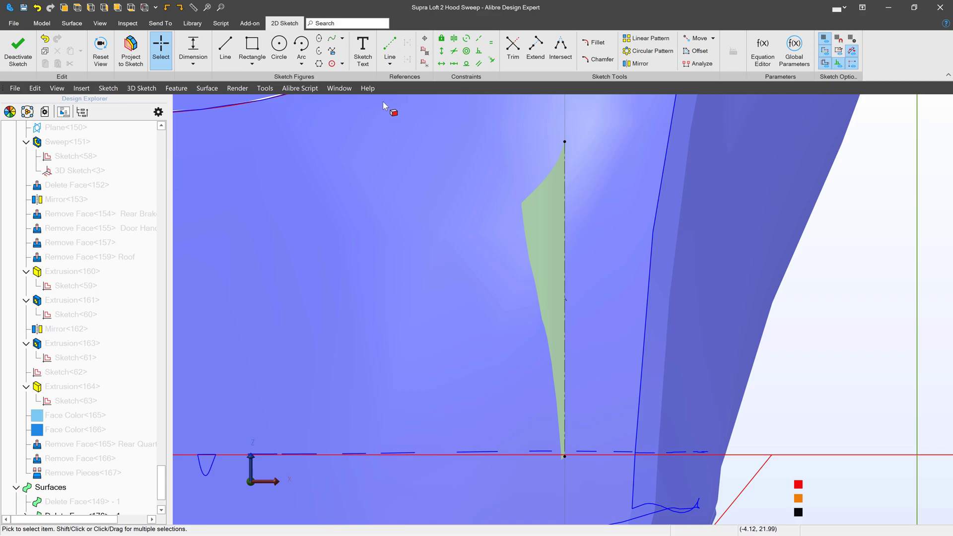
Step: Draw a narrow ellipse centred on the reference line and dimension its width to 750
click(319, 39)
click(567, 298)
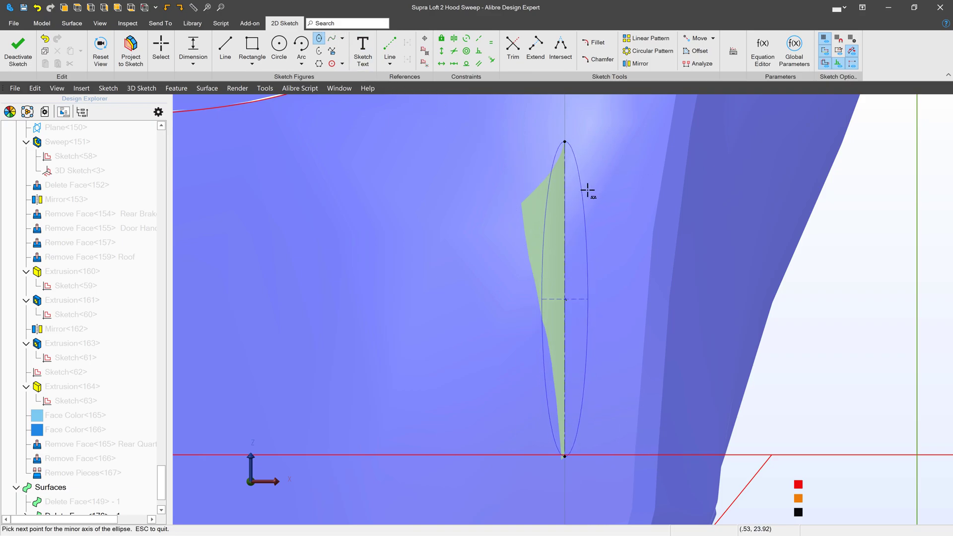
click(587, 191)
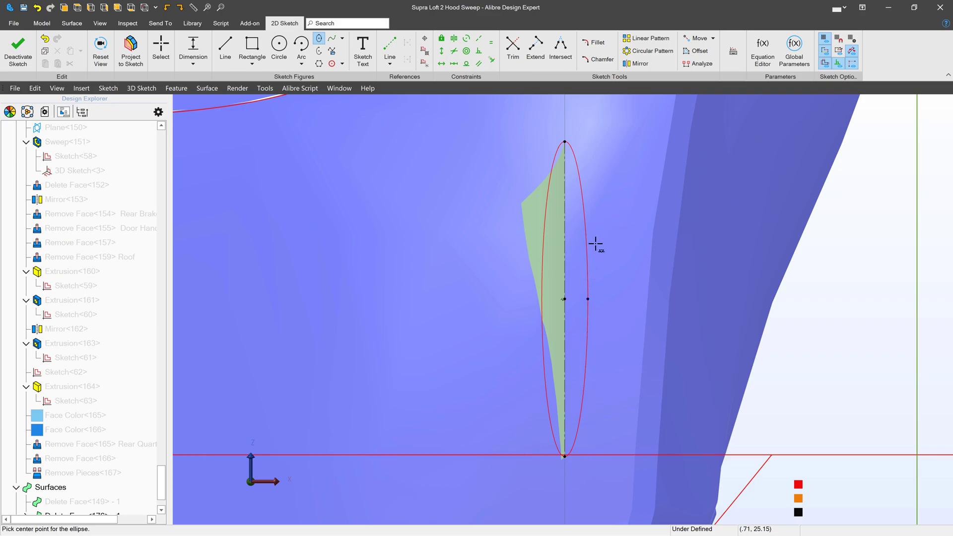
click(161, 49)
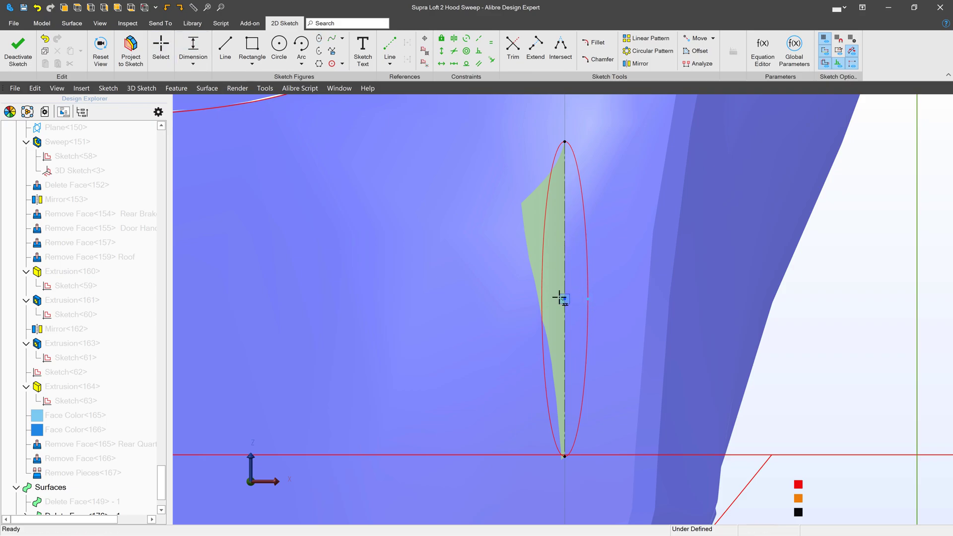
click(561, 298)
click(577, 261)
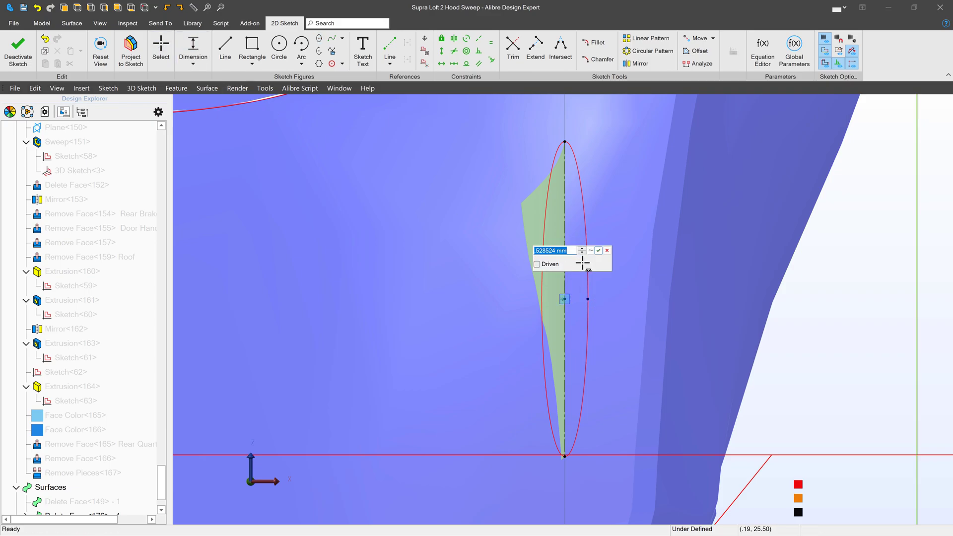
text(.5)
key(Return)
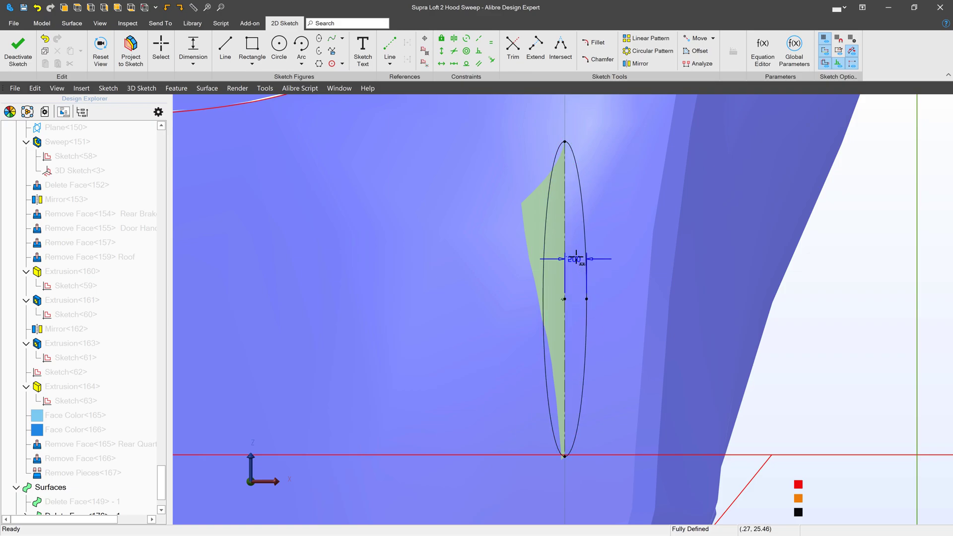
double_click(578, 258)
text(1)
key(Return)
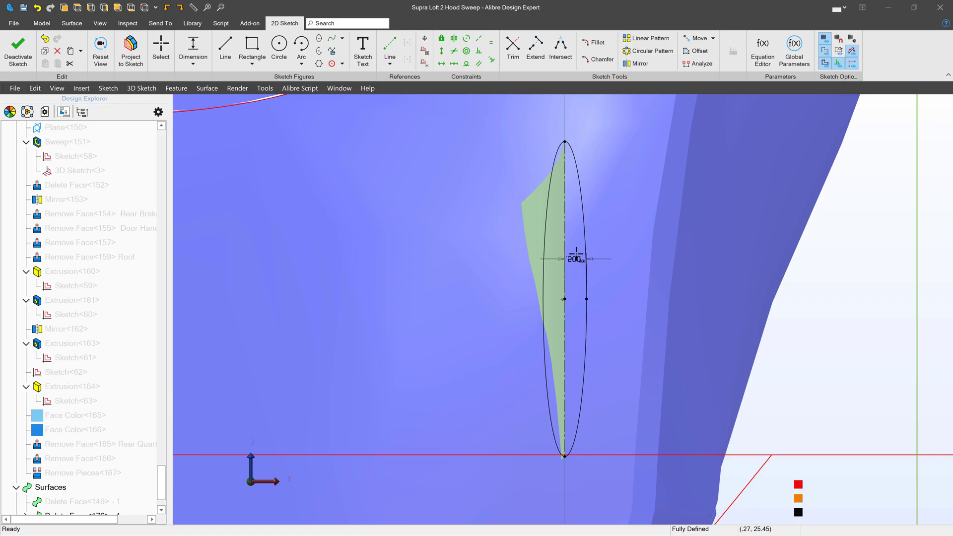
scroll(546, 252, down, 3)
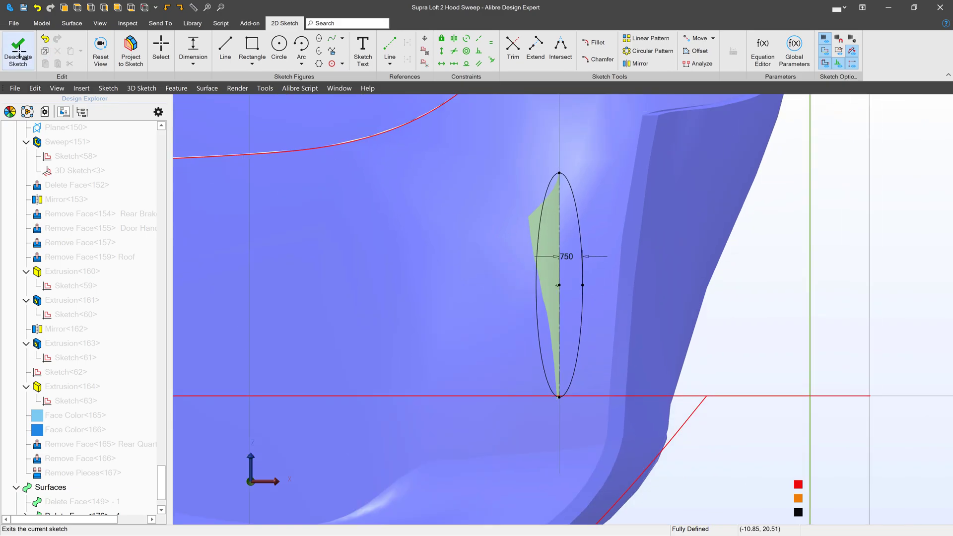
Step: Finish the ellipse sketch and orbit out to see the whole car
click(18, 51)
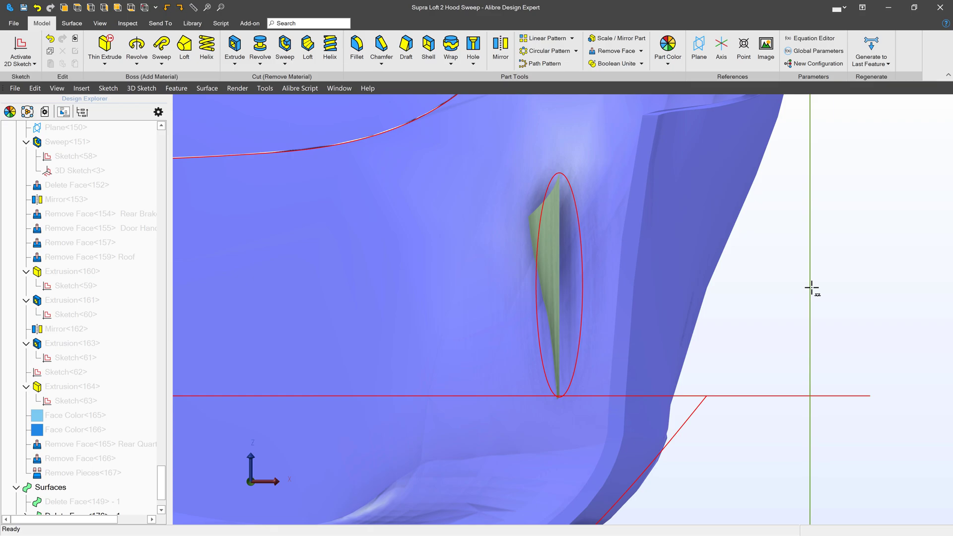
scroll(810, 287, down, 5)
drag(810, 287, 709, 277)
scroll(709, 277, down, 6)
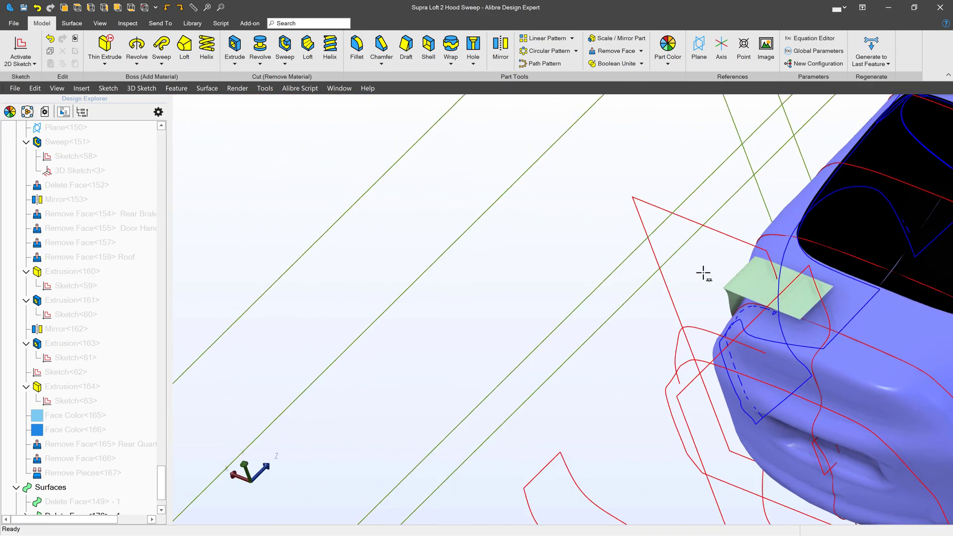
scroll(596, 246, down, 4)
scroll(717, 127, up, 2)
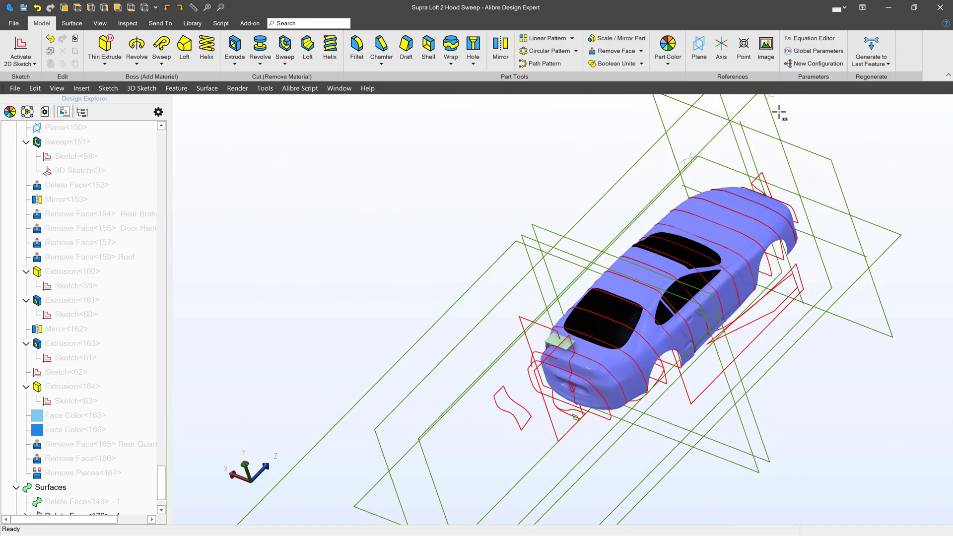
scroll(771, 114, down, 3)
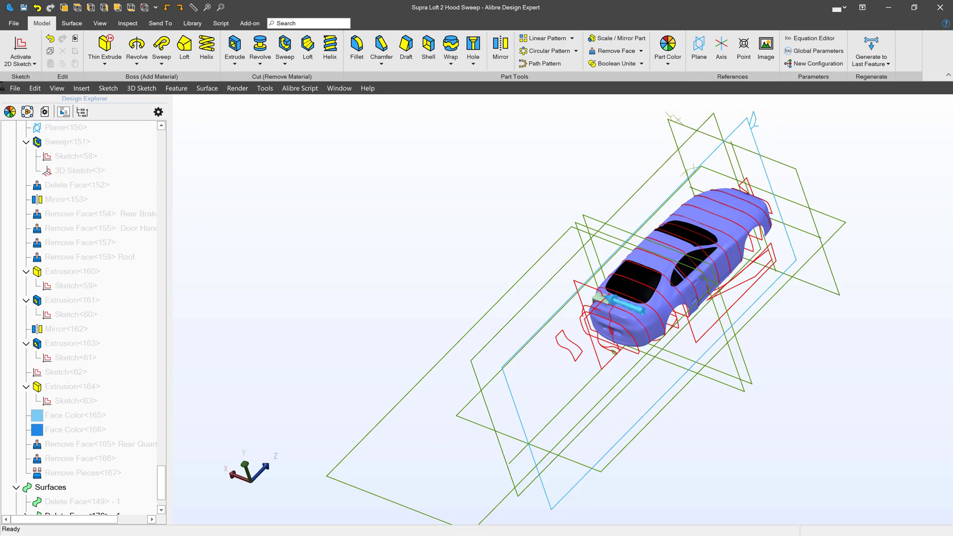
Step: Start a new sketch and project the spoiler's top edge into it as a reference figure
click(21, 53)
scroll(632, 187, up, 5)
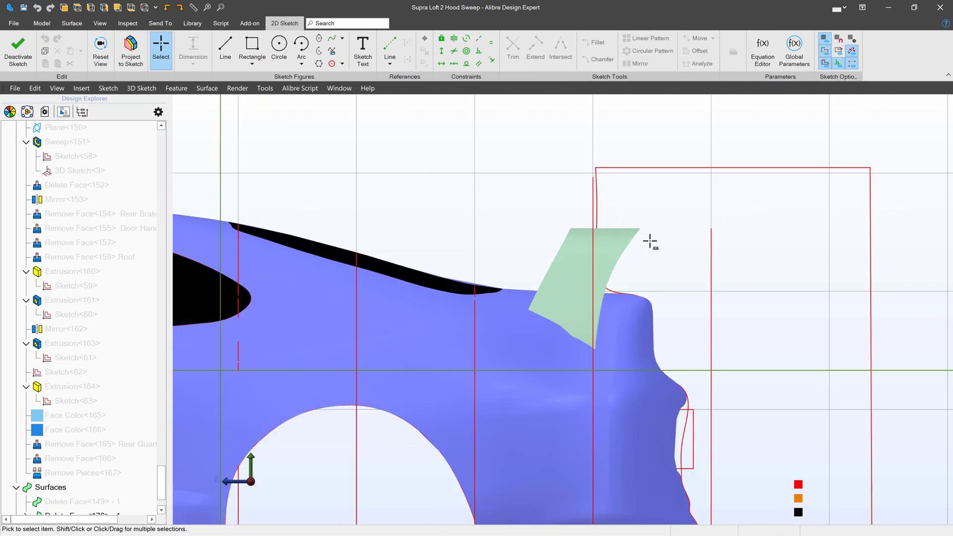
middle_drag(648, 248, 199, 299)
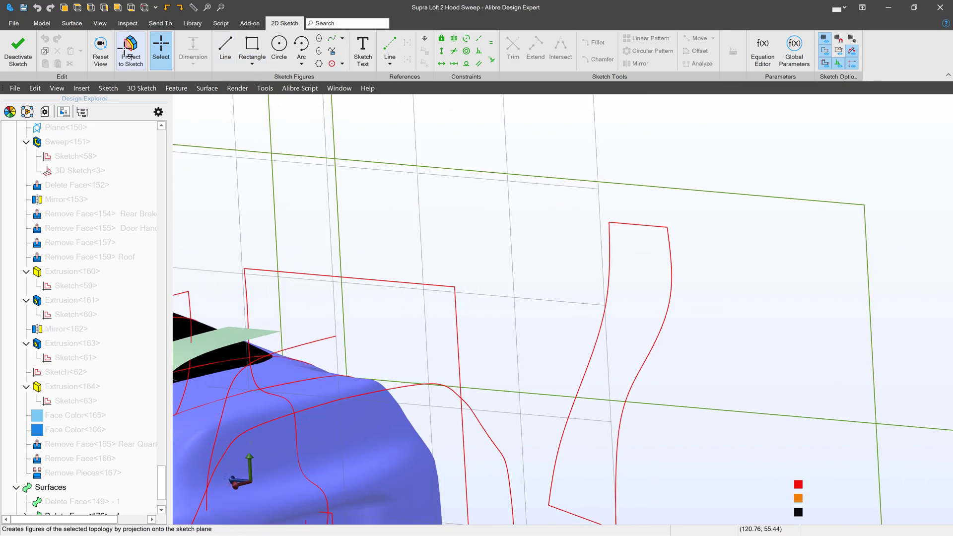
click(130, 51)
click(275, 333)
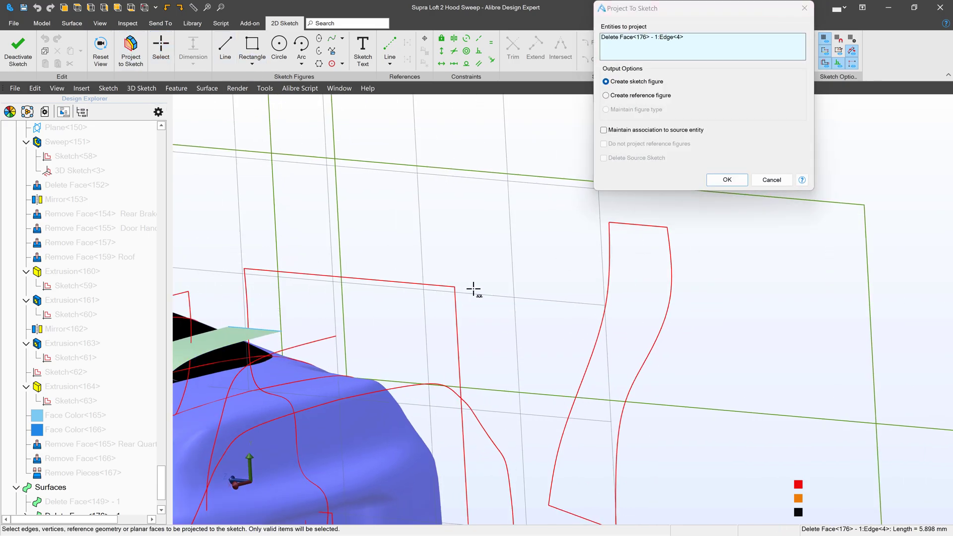
click(605, 95)
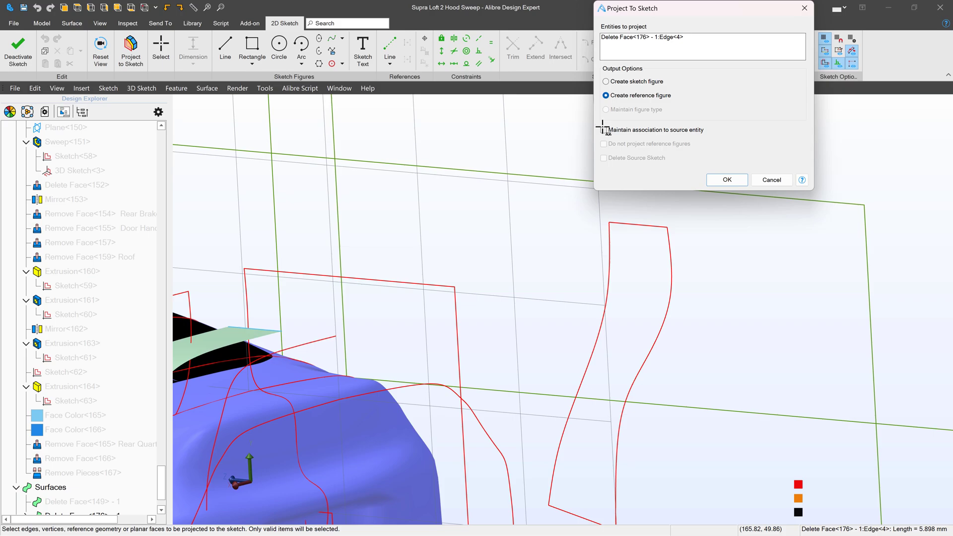
click(726, 179)
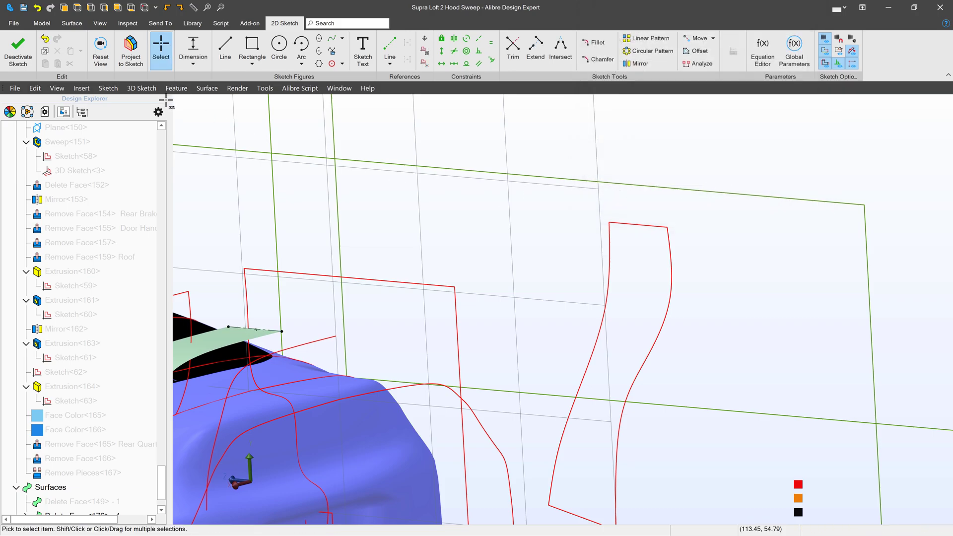
click(101, 51)
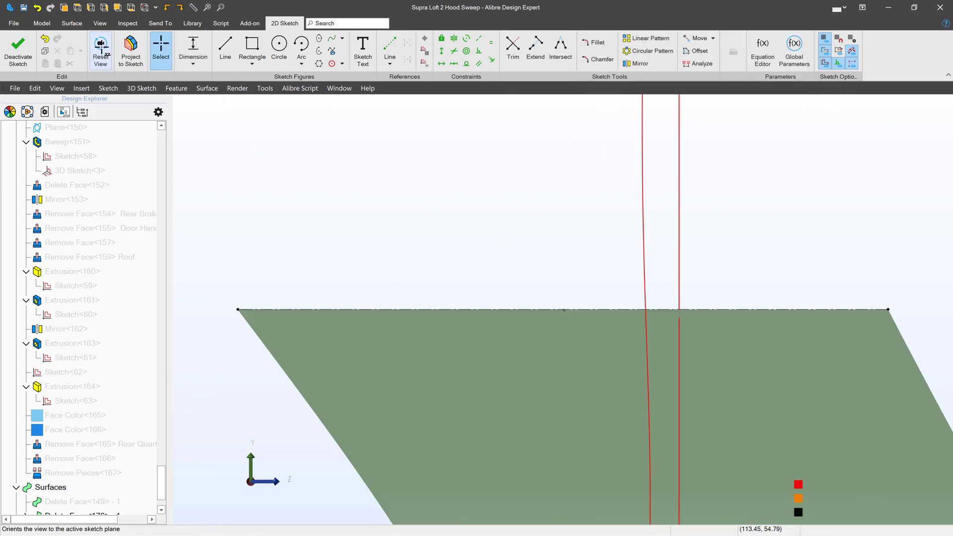
scroll(563, 253, down, 4)
scroll(603, 255, up, 3)
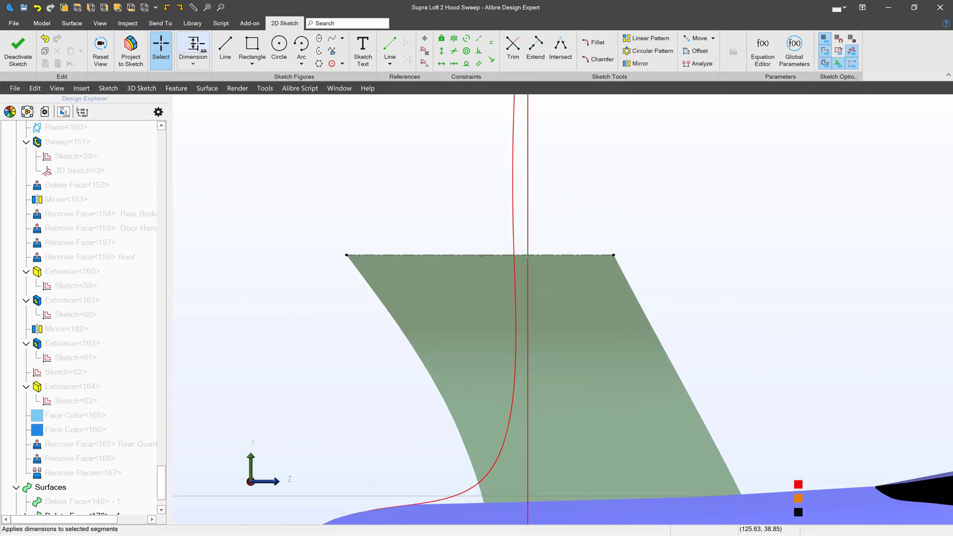
Step: Draw a flat ellipse centred at the edge midpoint, its major axis reaching the edge endpoint
click(319, 39)
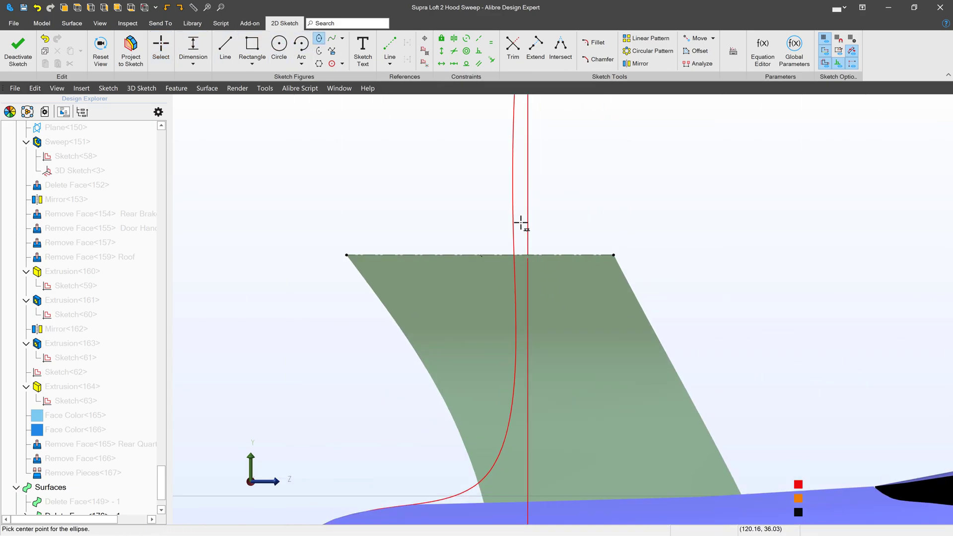
click(480, 256)
click(615, 256)
click(610, 239)
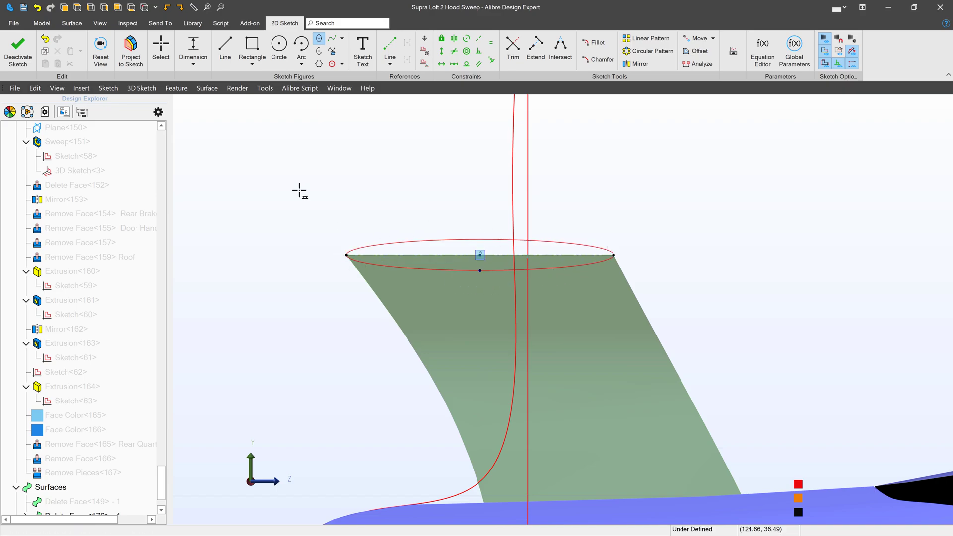
Step: Dimension the ellipse height at 1, then reduce it to 0.8
click(186, 51)
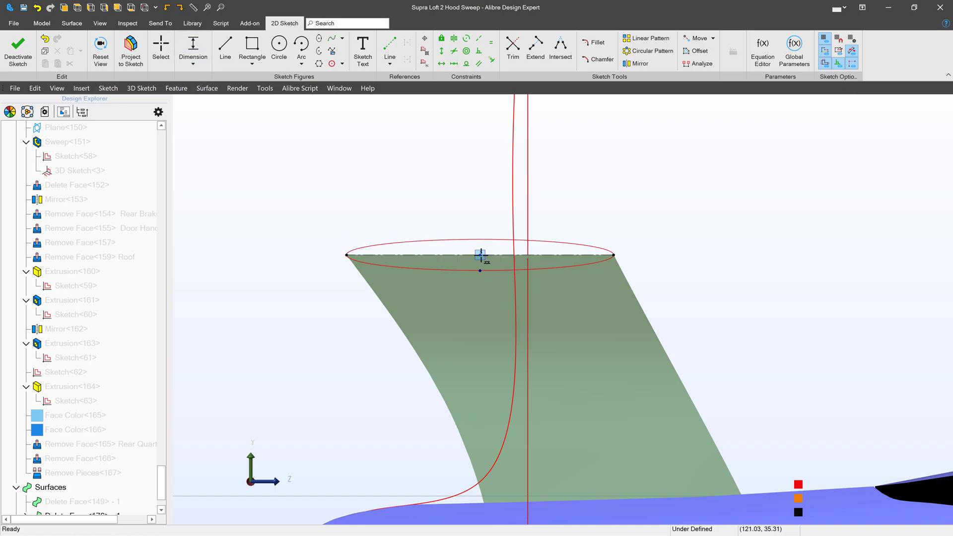
click(276, 270)
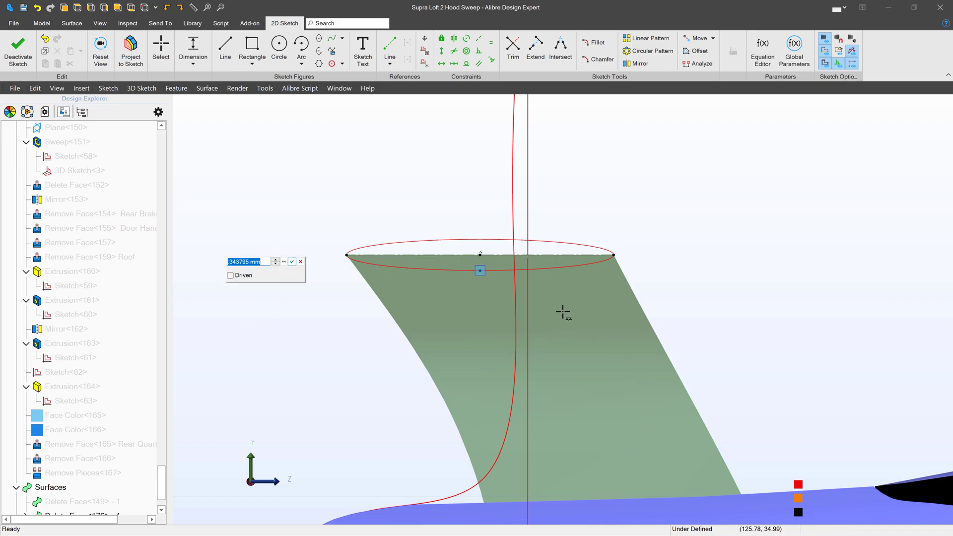
text(1.2)
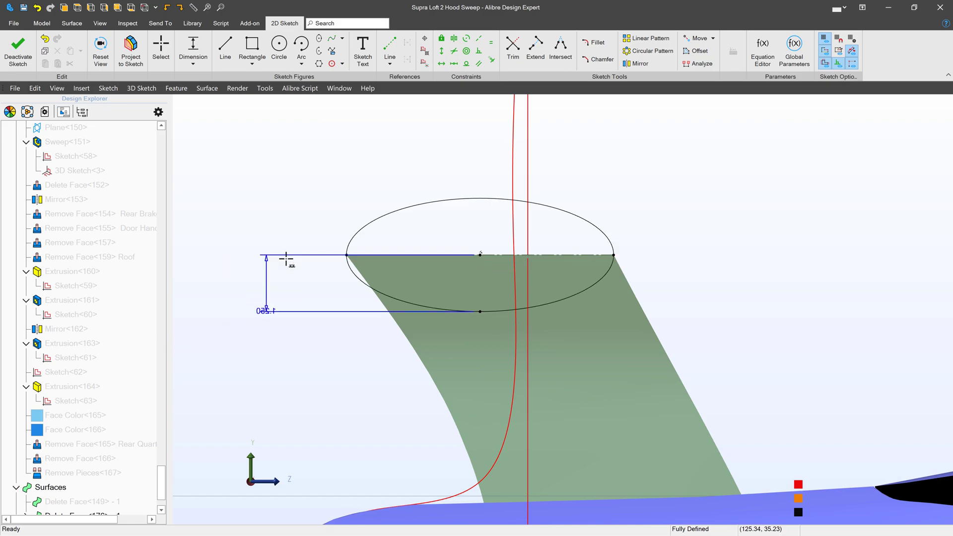
click(266, 308)
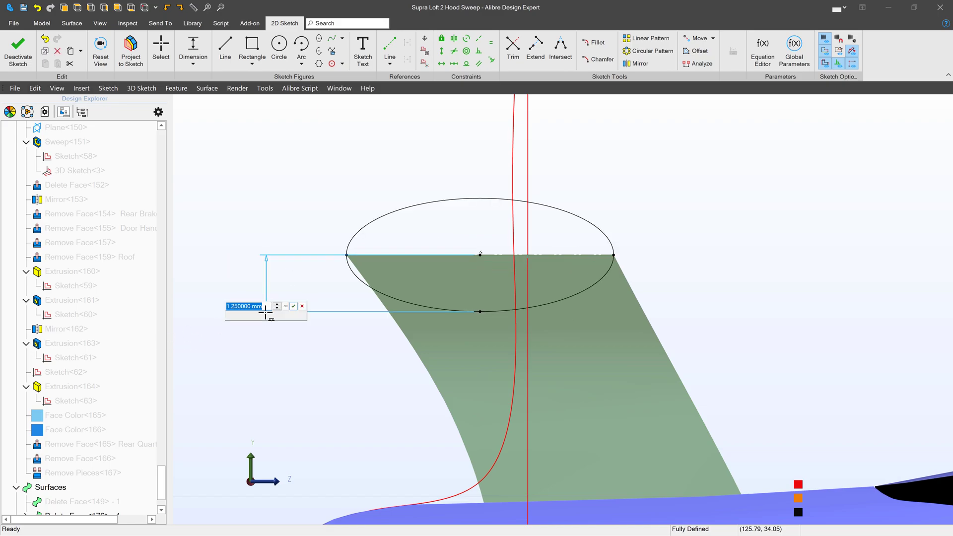
text(1)
key(Return)
double_click(262, 300)
text(.8)
key(Return)
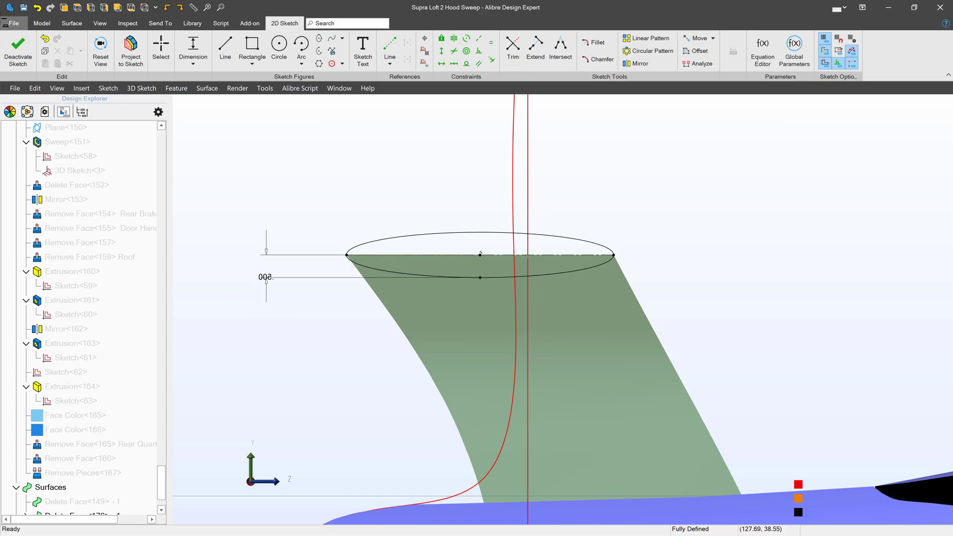
Step: Finish the second sketch and add both ellipse sketches, including Sketch<67>, as loft sections
click(17, 51)
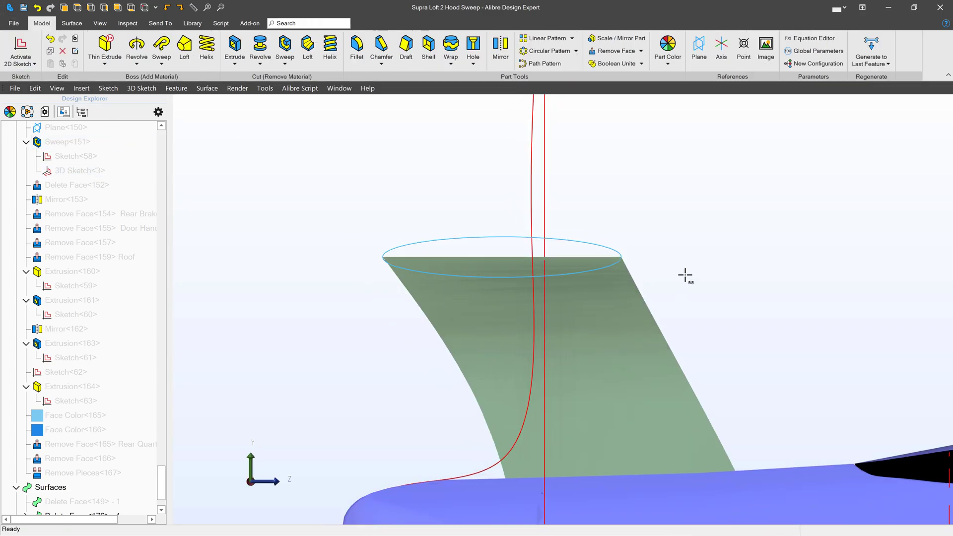
scroll(685, 276, down, 5)
middle_drag(685, 275, 648, 306)
click(498, 268)
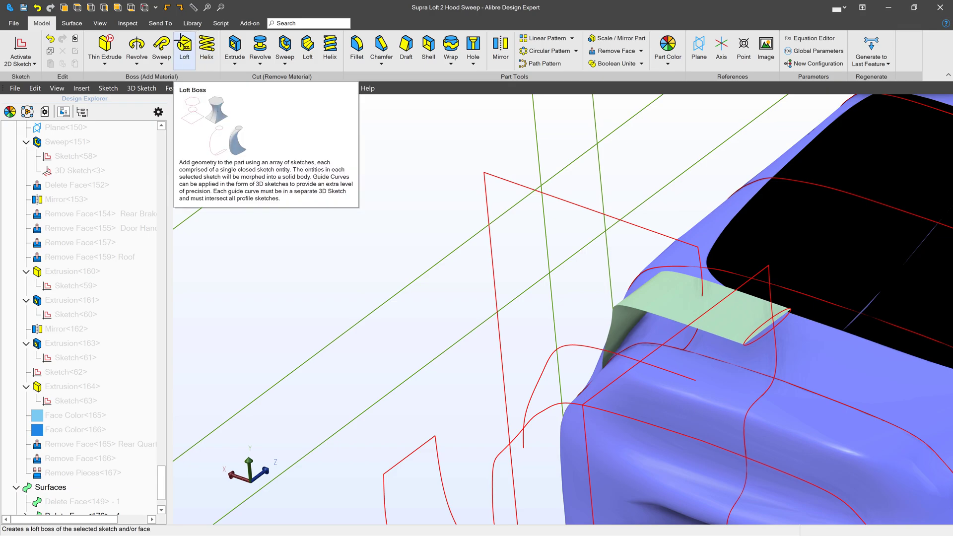
scroll(406, 220, up, 2)
scroll(406, 221, down, 4)
middle_drag(566, 321, 595, 327)
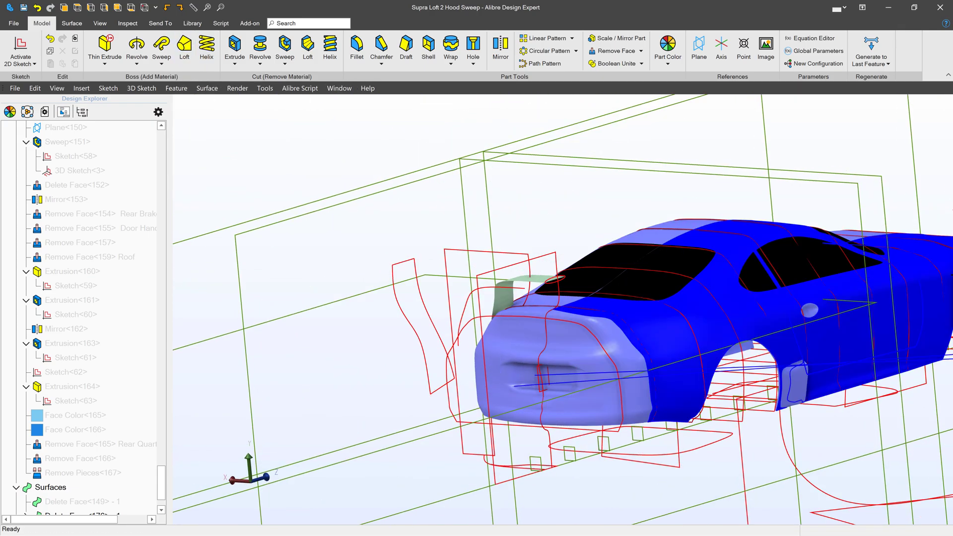
mouse_move(708, 325)
mouse_down()
mouse_move(194, 177)
mouse_move(190, 153)
mouse_up()
middle_drag(596, 373, 781, 493)
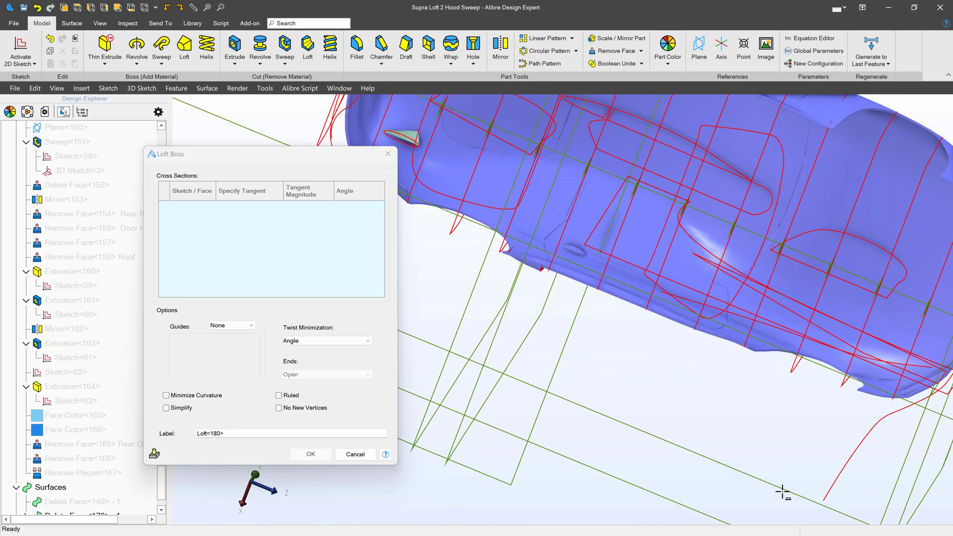
click(403, 136)
mouse_move(596, 297)
middle_down()
mouse_move(493, 177)
mouse_move(460, 240)
middle_up()
click(464, 242)
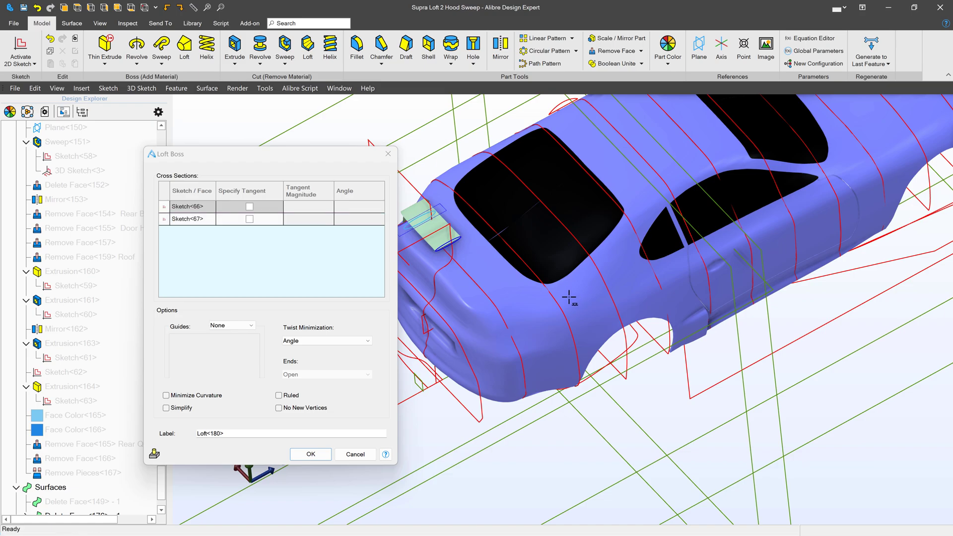
Step: Set the loft guides to Local, then cancel without creating the loft
click(224, 326)
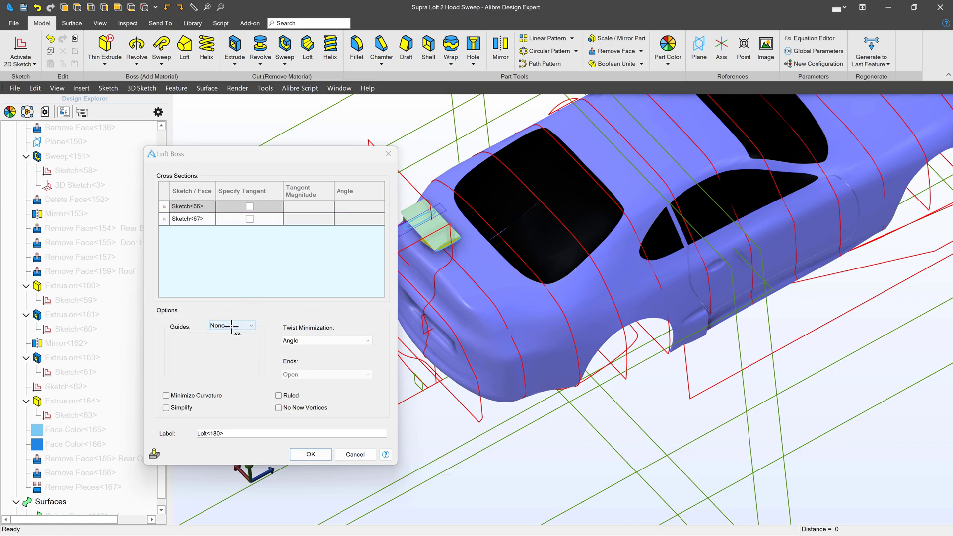
click(231, 326)
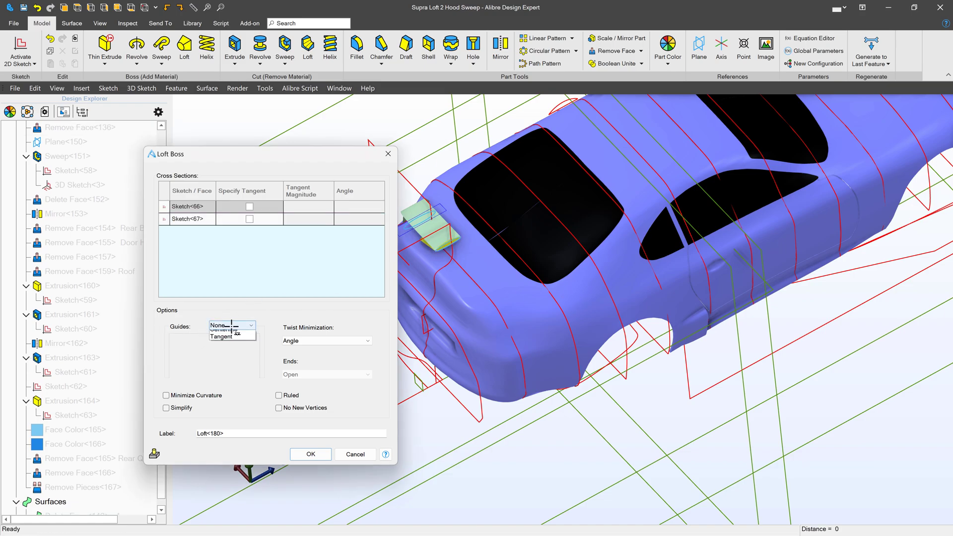
click(224, 348)
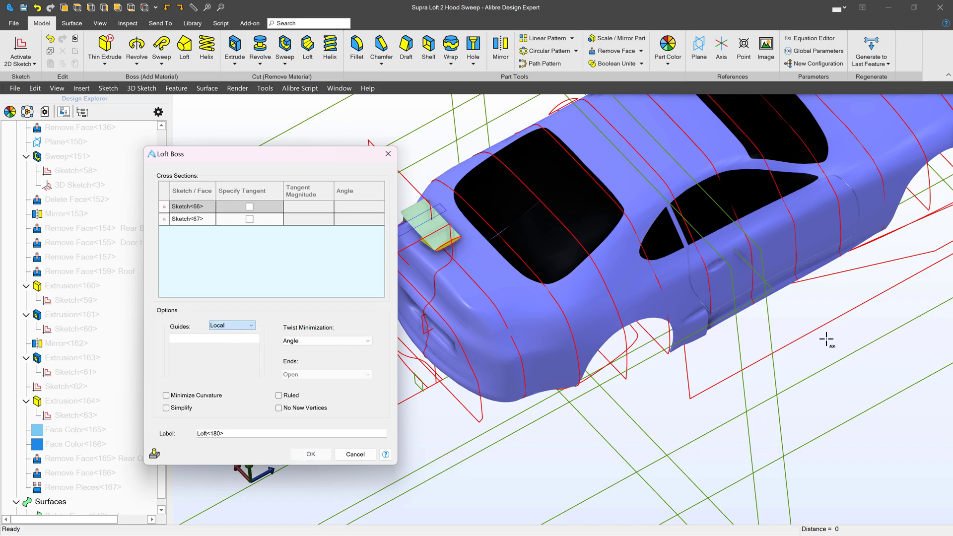
click(215, 358)
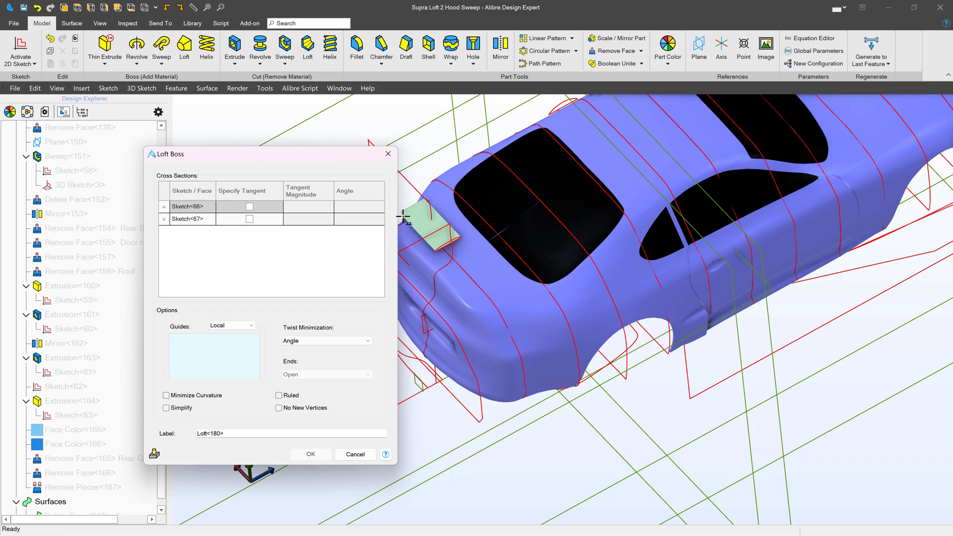
scroll(402, 216, up, 5)
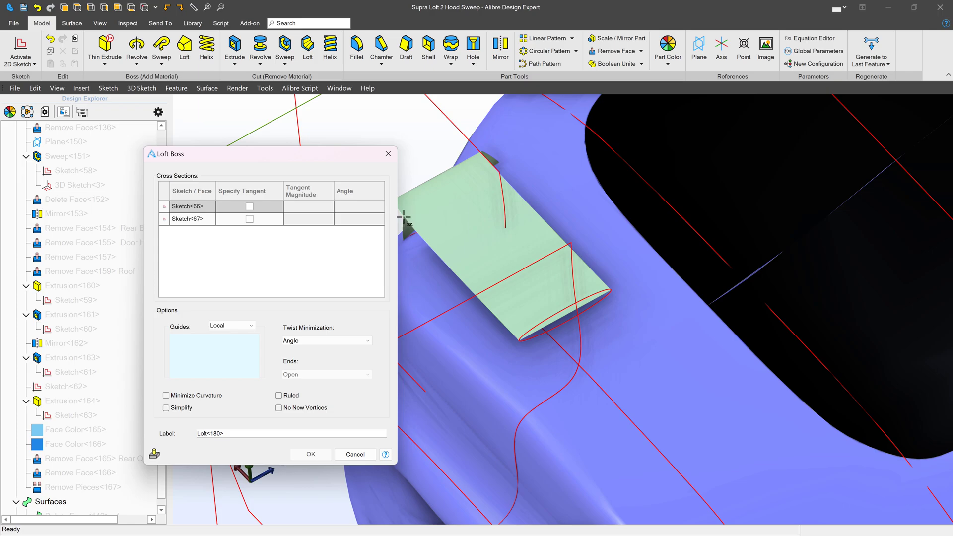
click(355, 454)
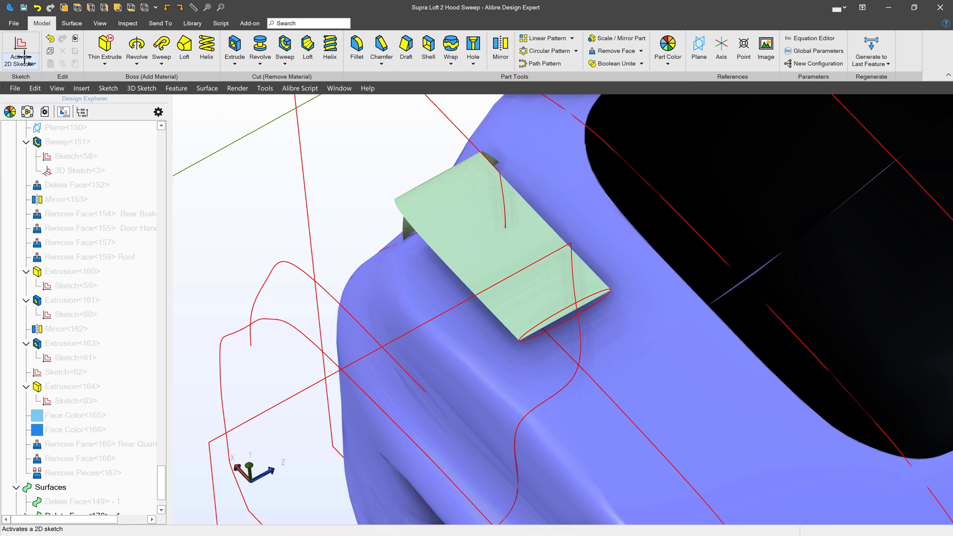
Step: Create a 3D sketch holding the surface patch's first edge, projected with association maintained
click(20, 59)
click(46, 99)
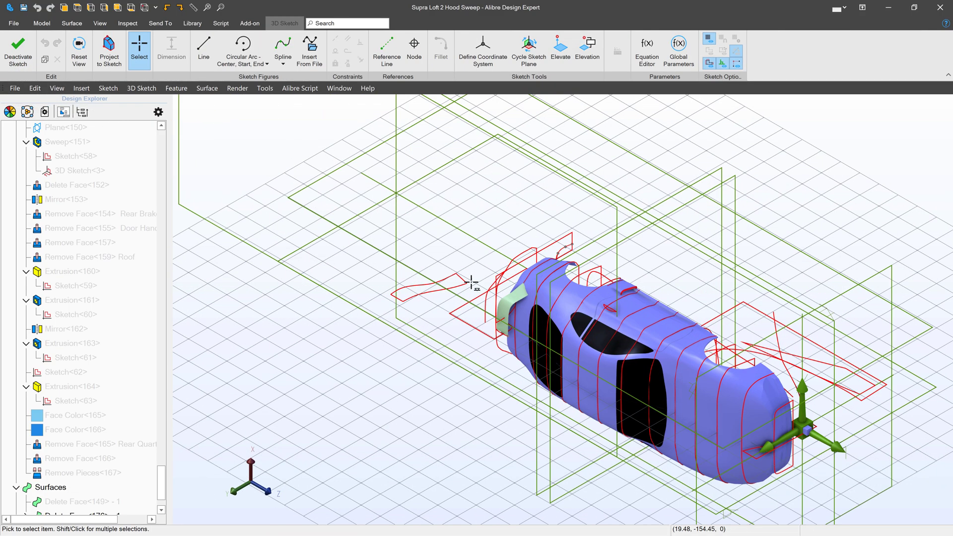
scroll(414, 206, up, 5)
scroll(413, 207, up, 3)
click(109, 52)
click(482, 239)
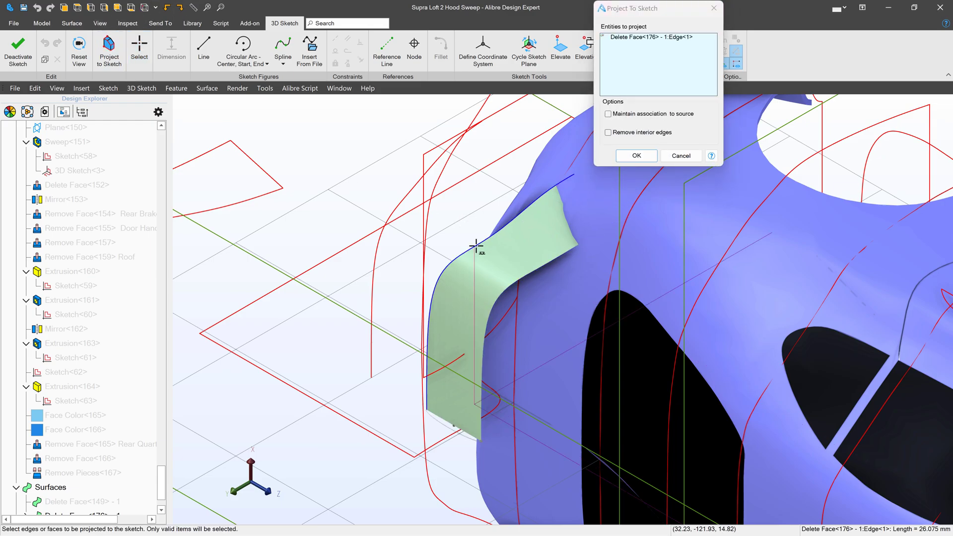
click(607, 113)
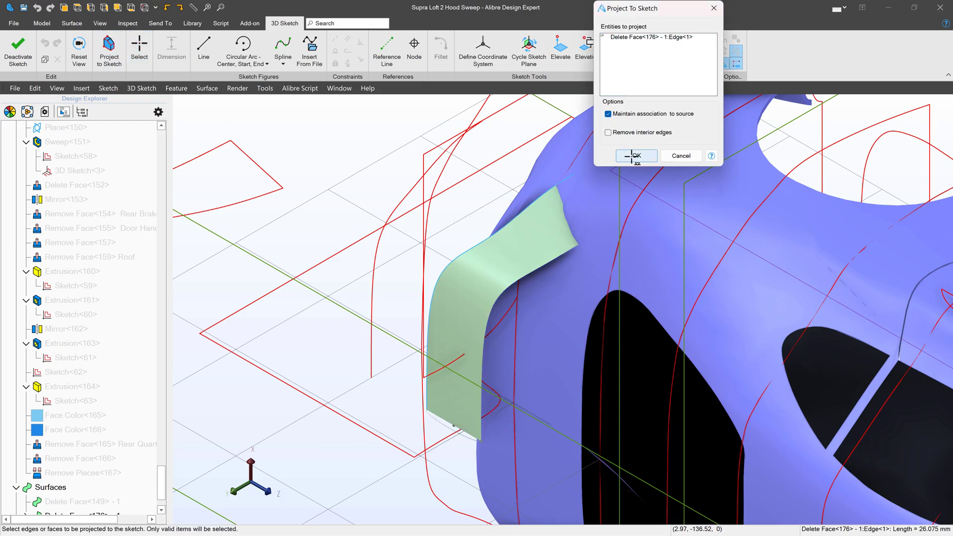
click(636, 155)
click(18, 51)
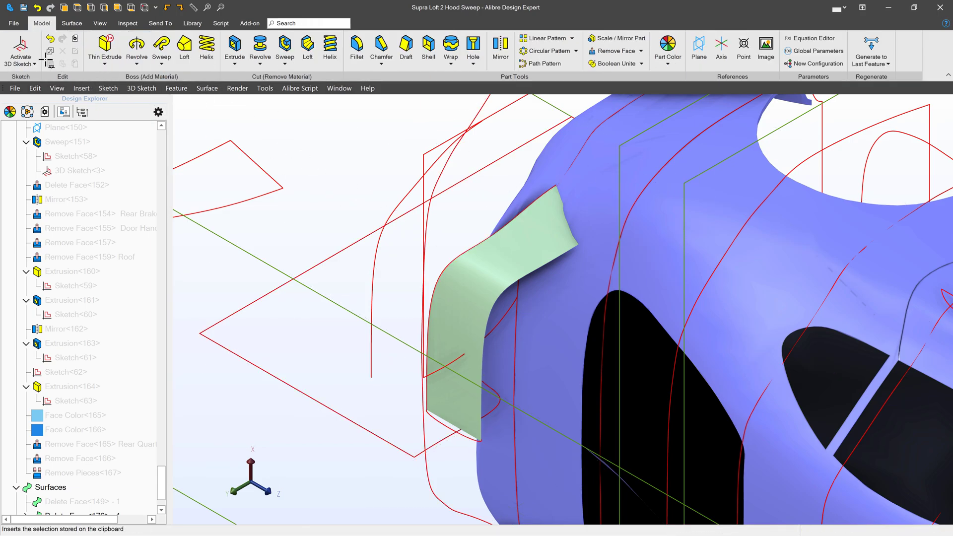
Step: Create a second 3D sketch with the patch's other edge, also kept associated
click(24, 64)
click(51, 97)
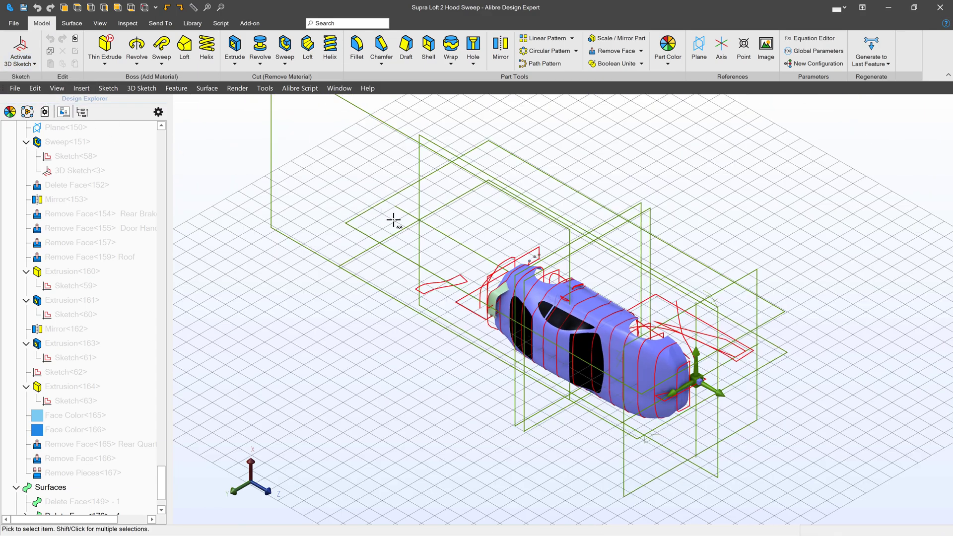
scroll(509, 295, up, 5)
click(509, 295)
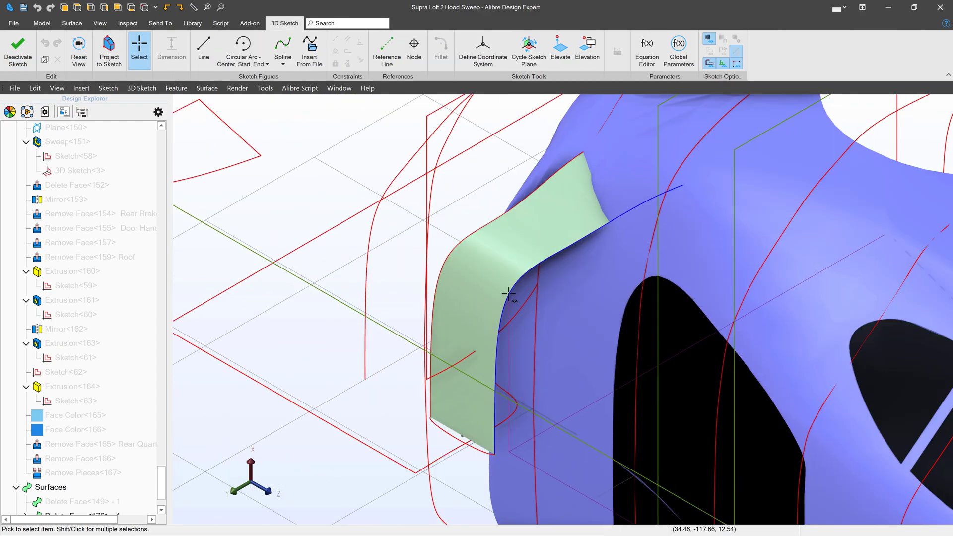
click(109, 52)
click(608, 114)
click(636, 156)
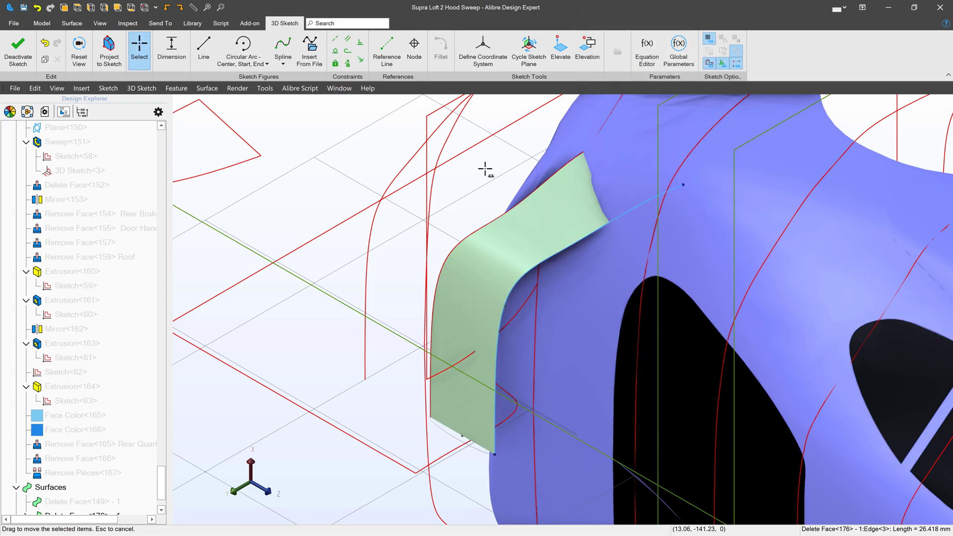
click(18, 53)
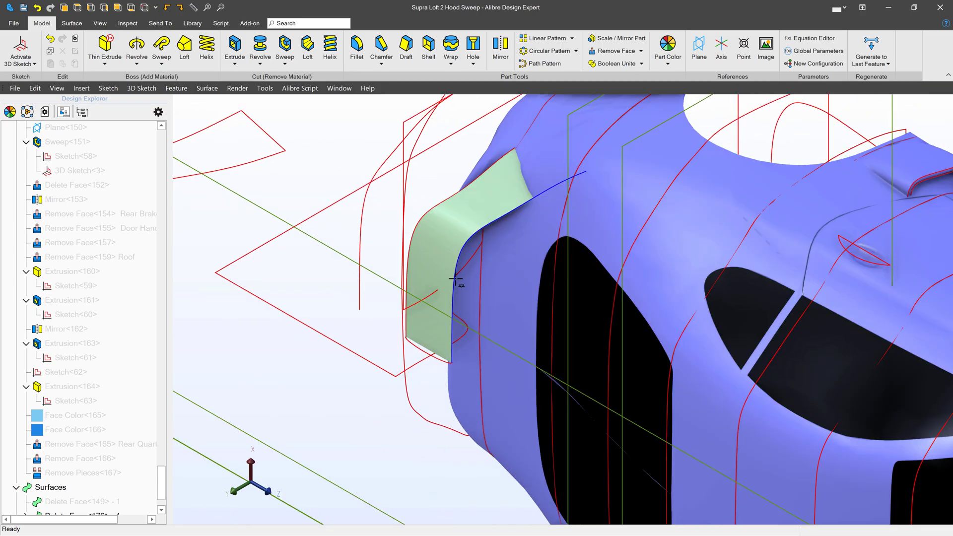
Step: Select and inspect the green rear surface patch, then clear the selection
click(488, 171)
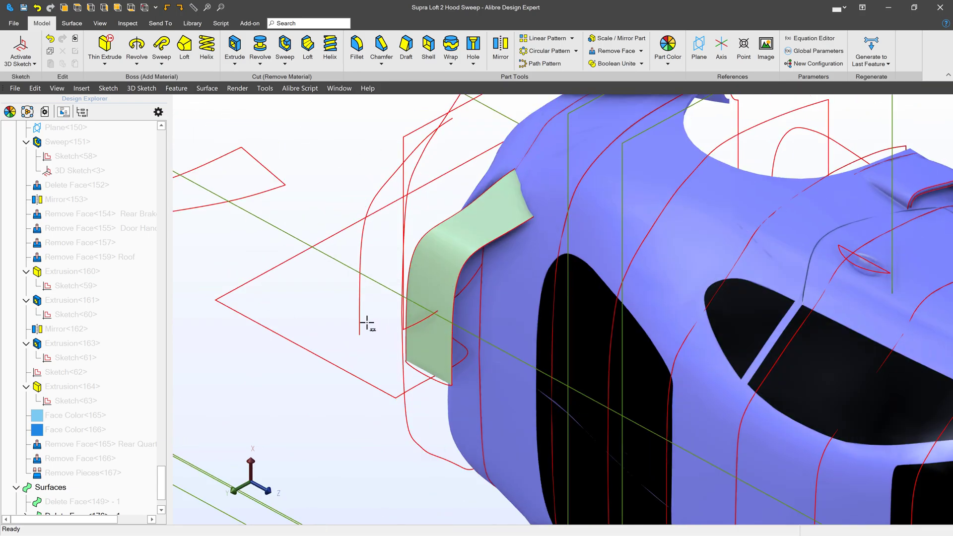
mouse_move(365, 320)
middle_down()
mouse_move(372, 305)
mouse_move(402, 422)
mouse_move(417, 372)
middle_up()
scroll(372, 306, down, 5)
scroll(465, 356, up, 8)
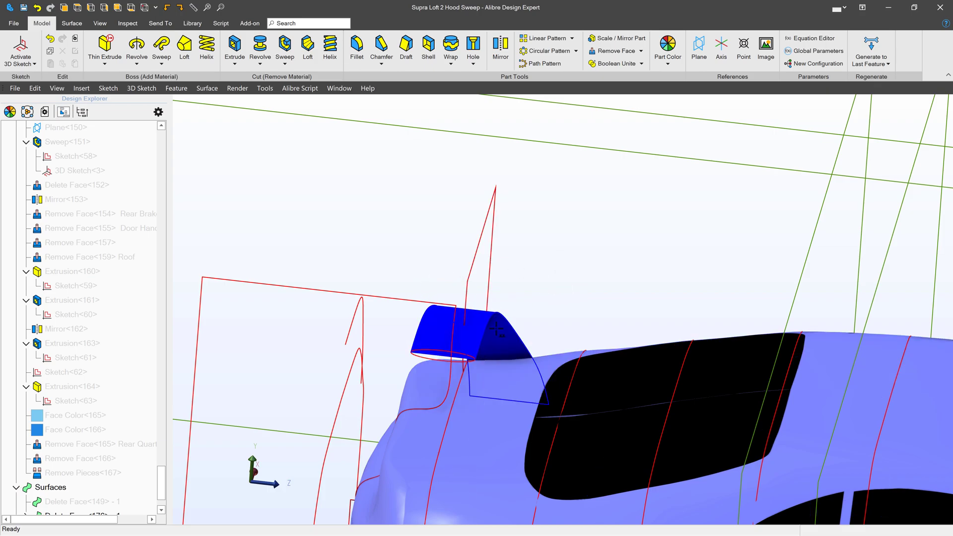
click(445, 322)
key(Escape)
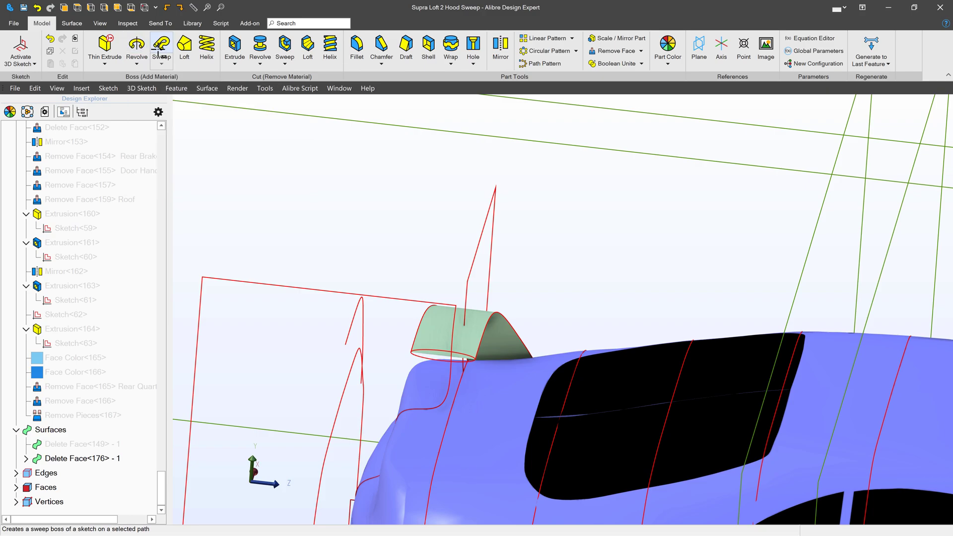
Step: Start a loft with Sketch<66> and Sketch<67> as its cross sections
click(185, 49)
scroll(409, 248, down, 5)
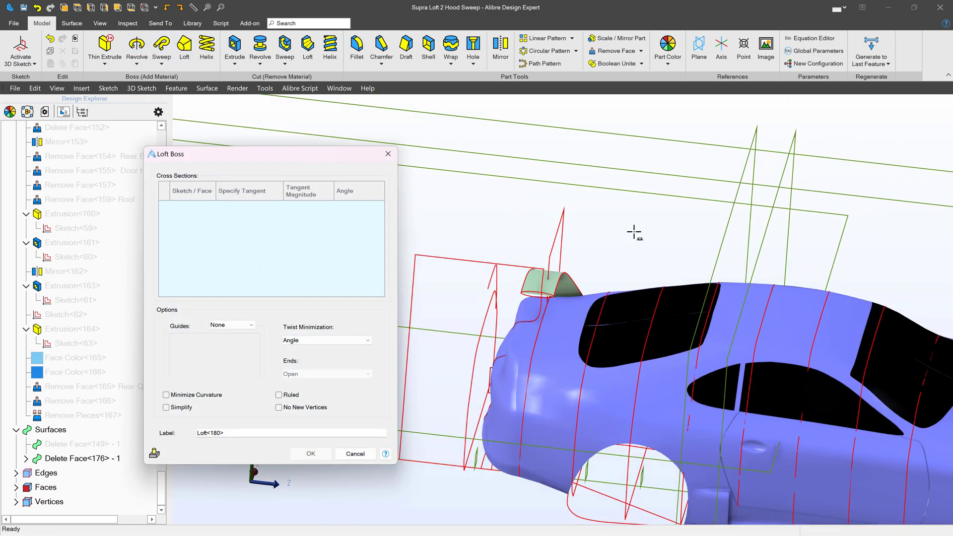
middle_drag(625, 230, 585, 318)
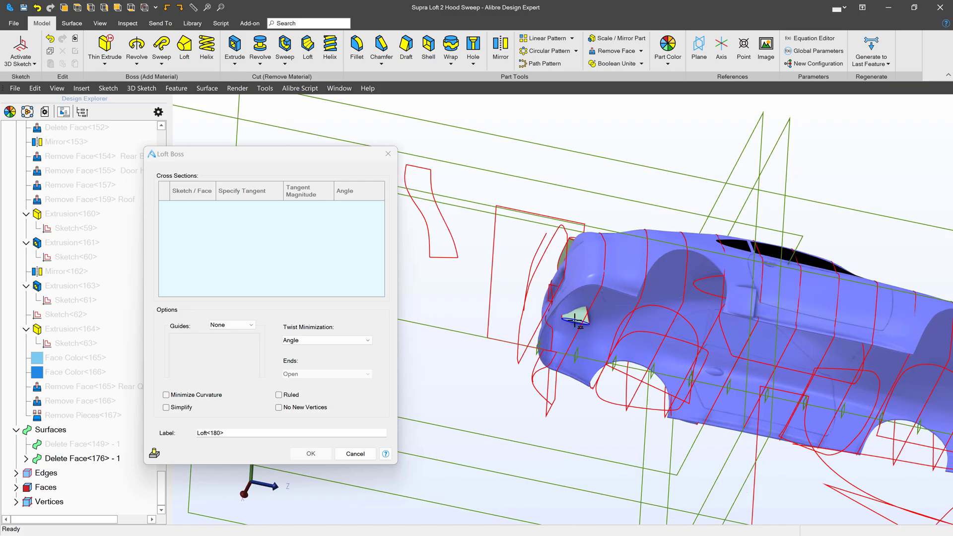
click(566, 235)
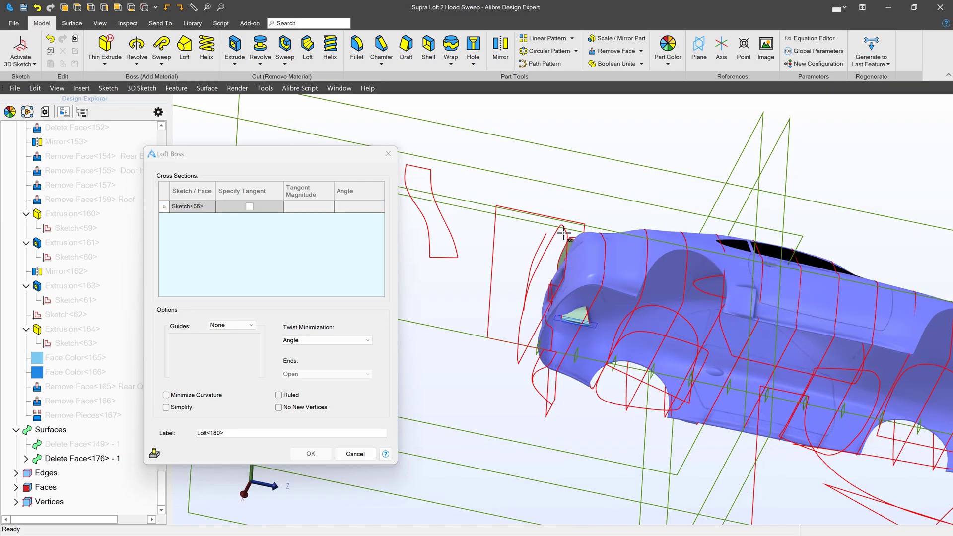
click(616, 201)
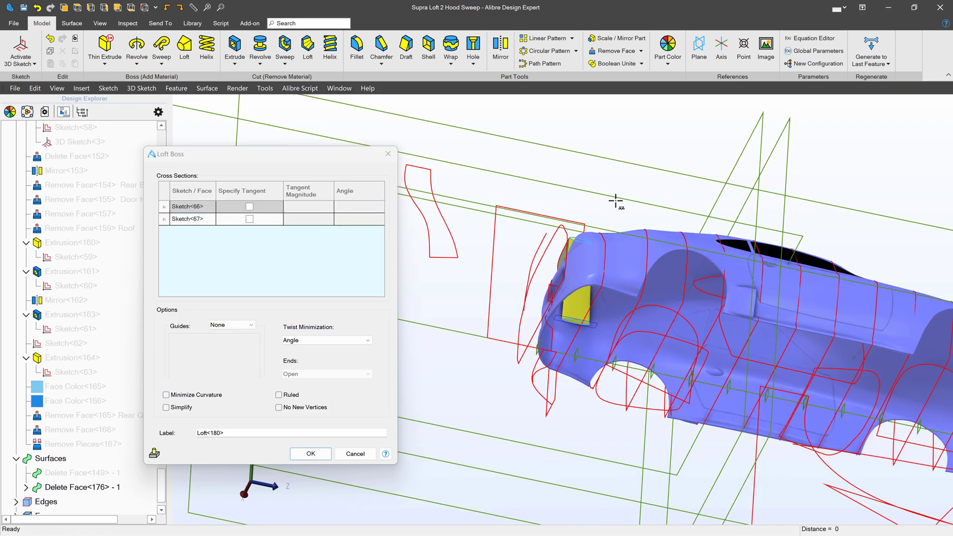
middle_drag(616, 201, 630, 238)
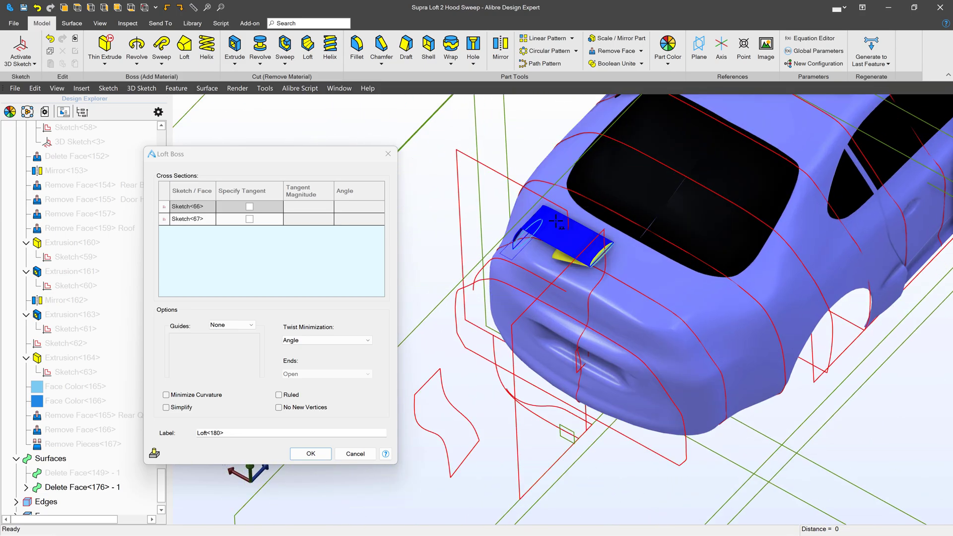
scroll(565, 231, up, 6)
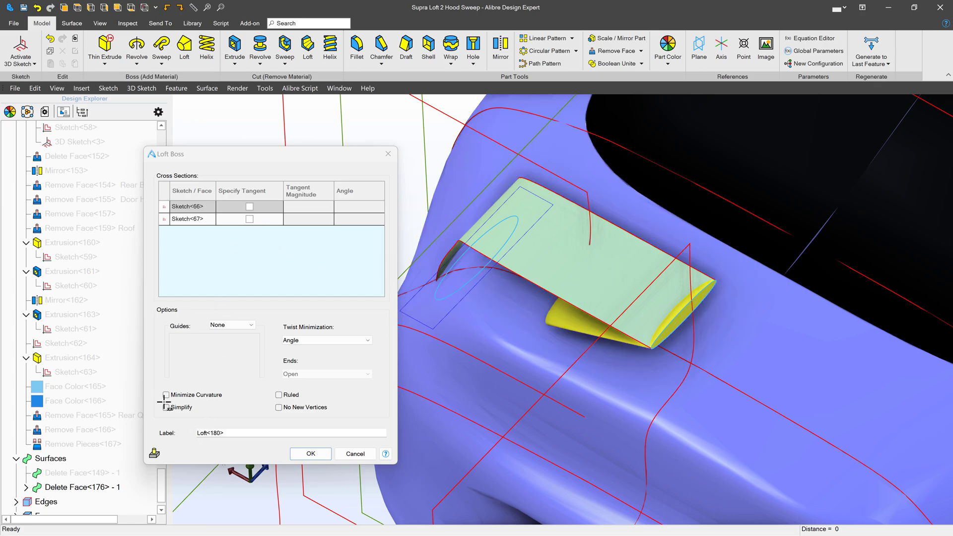
Step: Guide the loft locally with 3D Sketch<4> and 3D Sketch<5>, then create Loft<180>
click(228, 326)
click(224, 342)
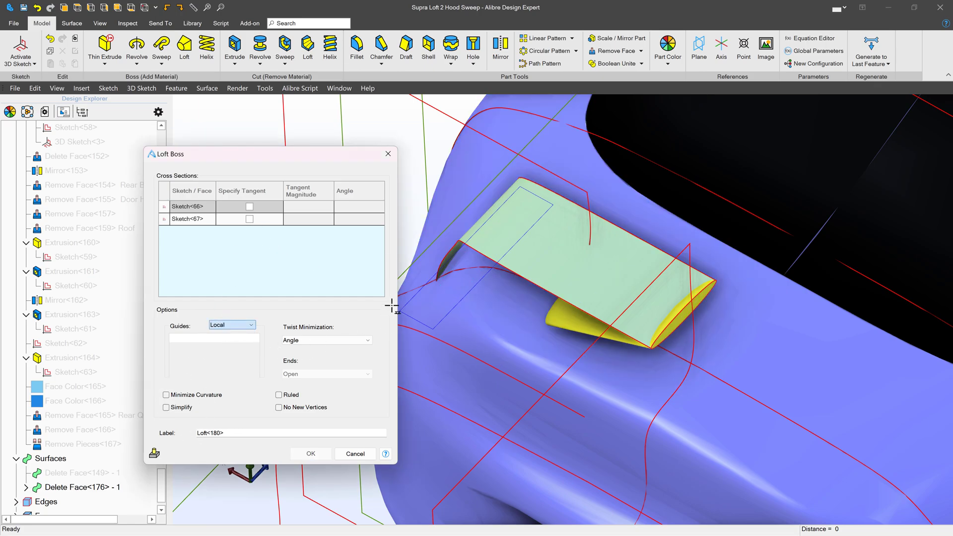
click(214, 349)
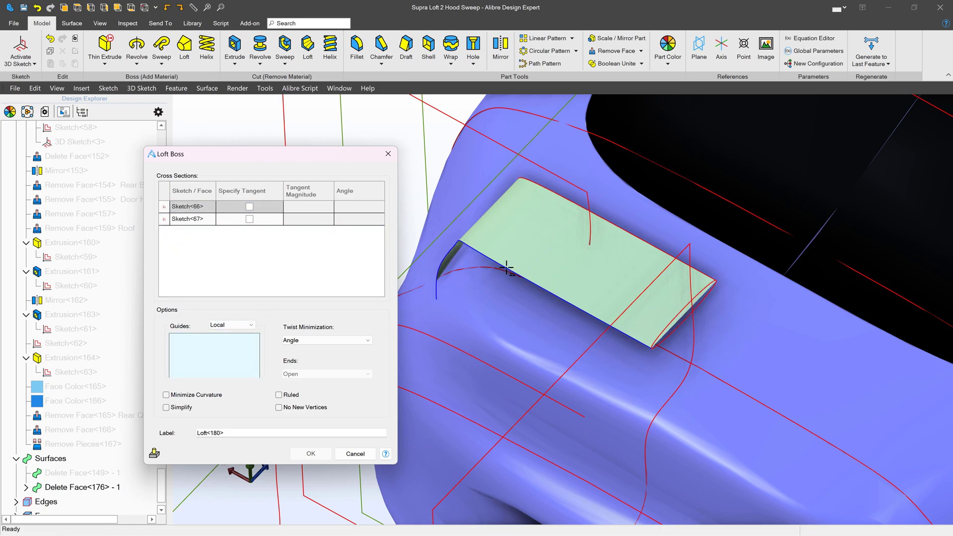
click(450, 287)
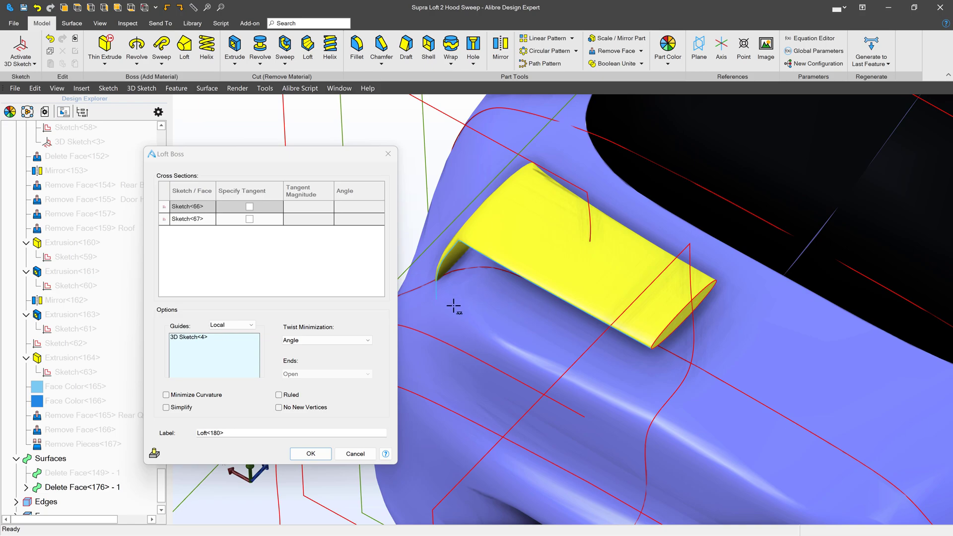
scroll(454, 305, up, 3)
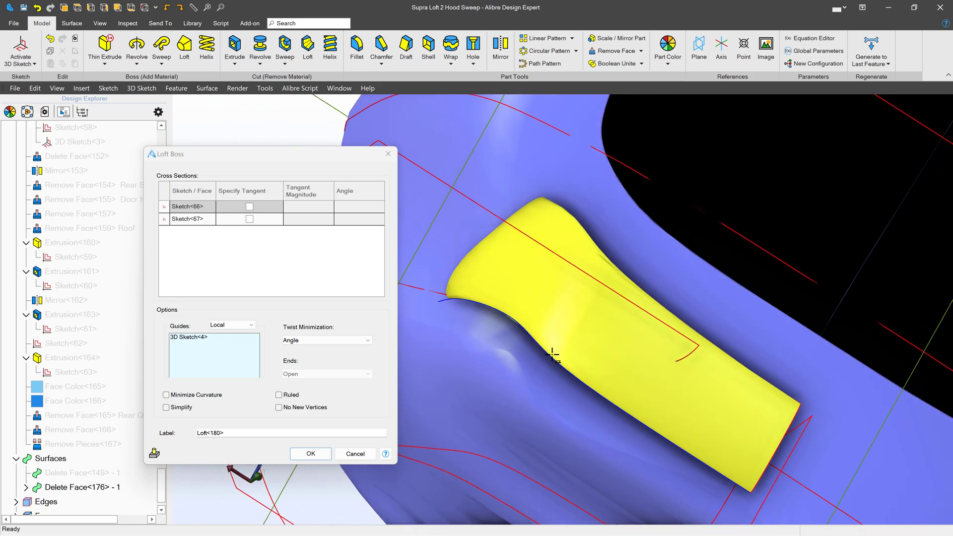
click(228, 350)
click(606, 277)
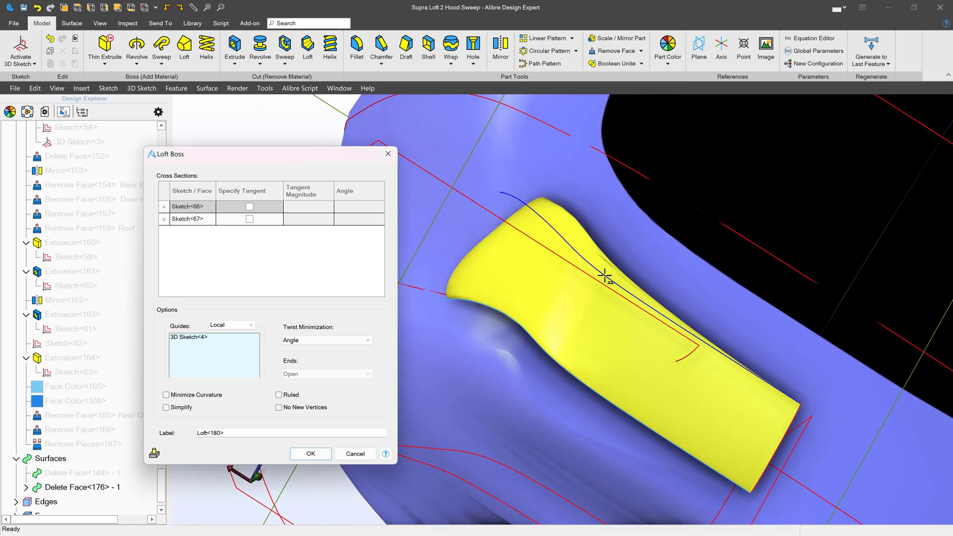
click(543, 225)
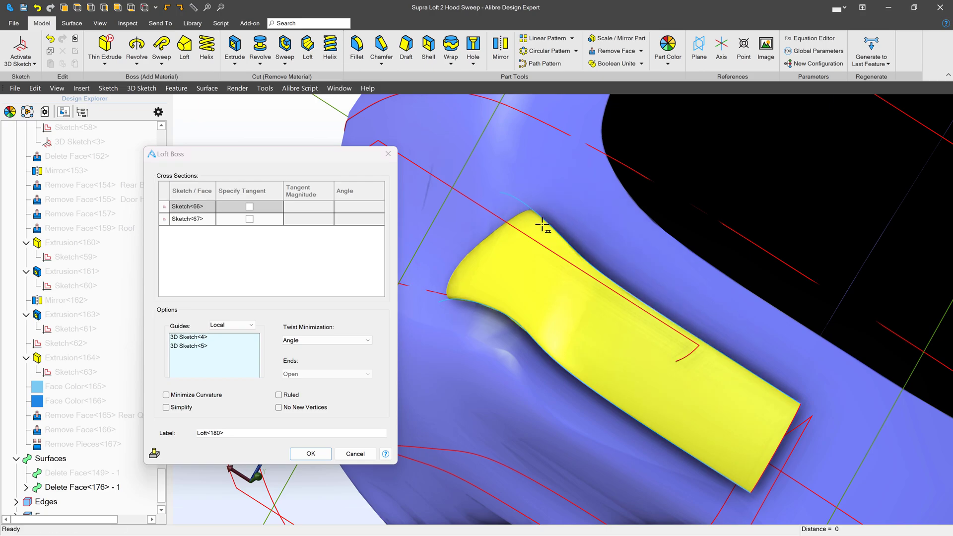
scroll(543, 225, down, 8)
scroll(540, 216, down, 5)
middle_drag(618, 342, 581, 270)
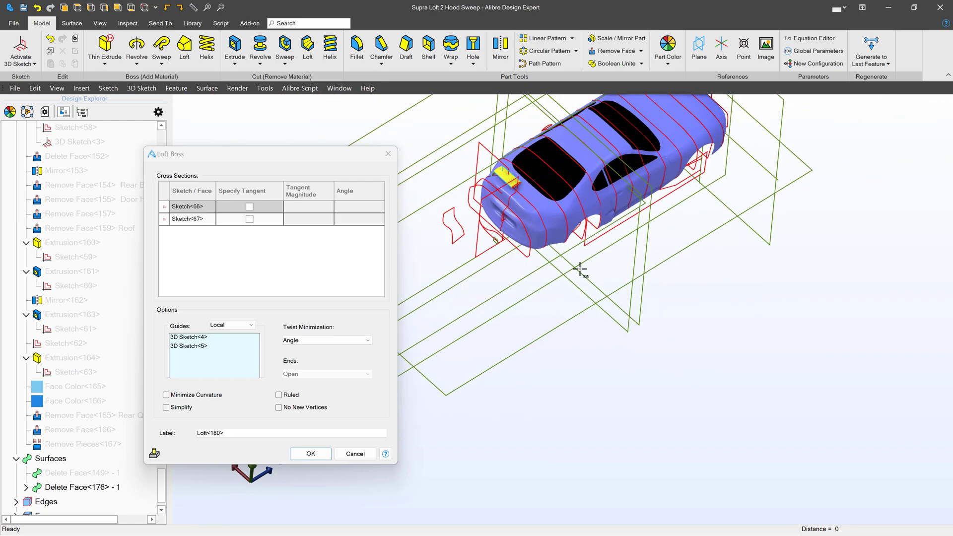
scroll(521, 224, up, 8)
scroll(484, 208, up, 5)
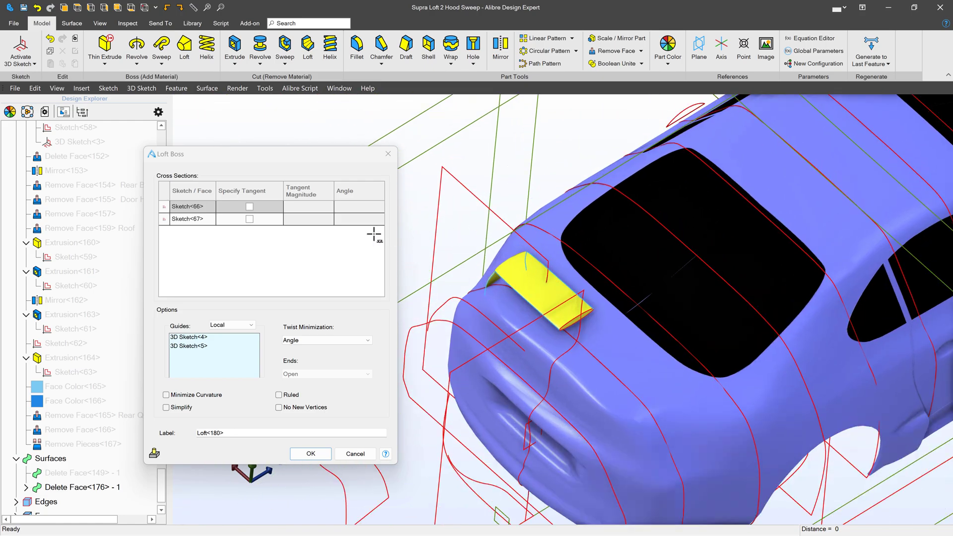
click(311, 453)
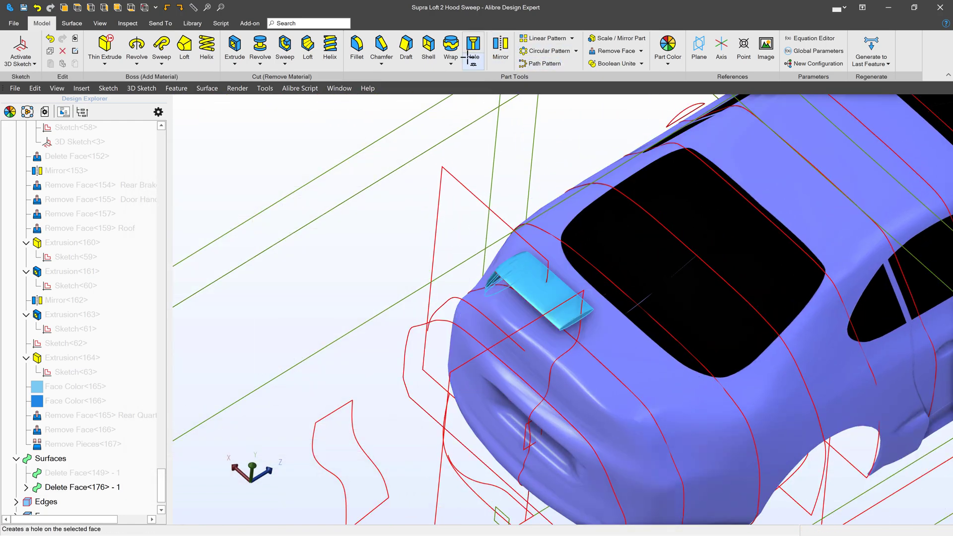
Step: Mirror Loft<180> across the YZ-Plane and orbit to inspect the car's rear
click(501, 49)
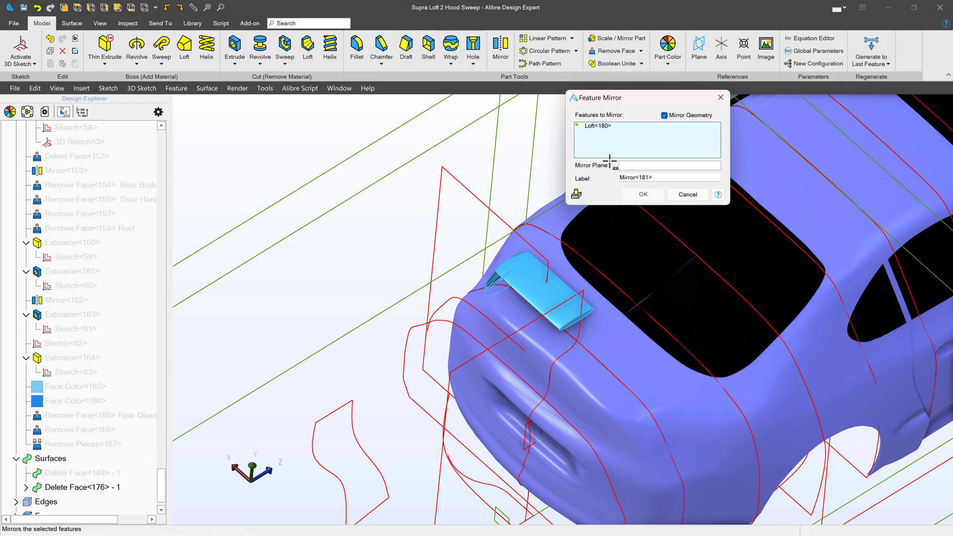
scroll(343, 276, down, 5)
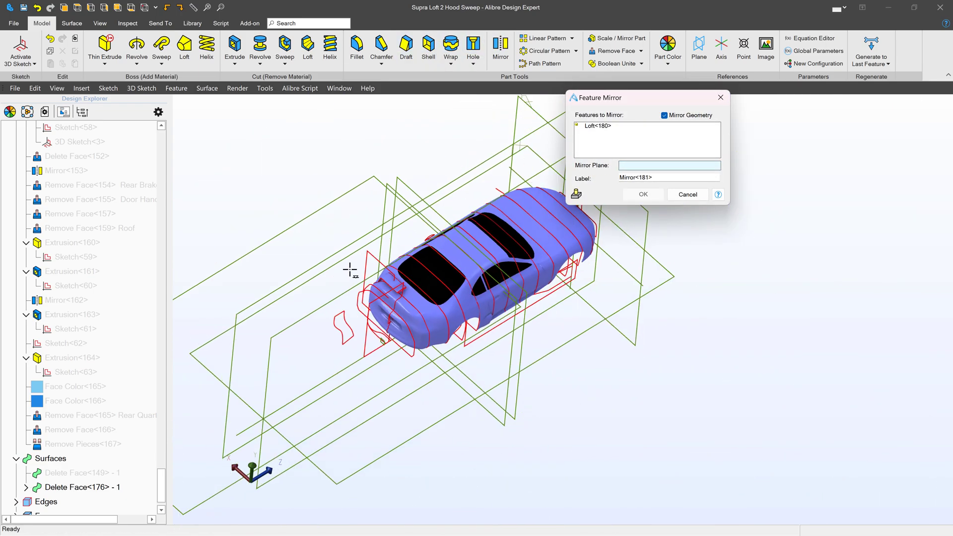
click(531, 171)
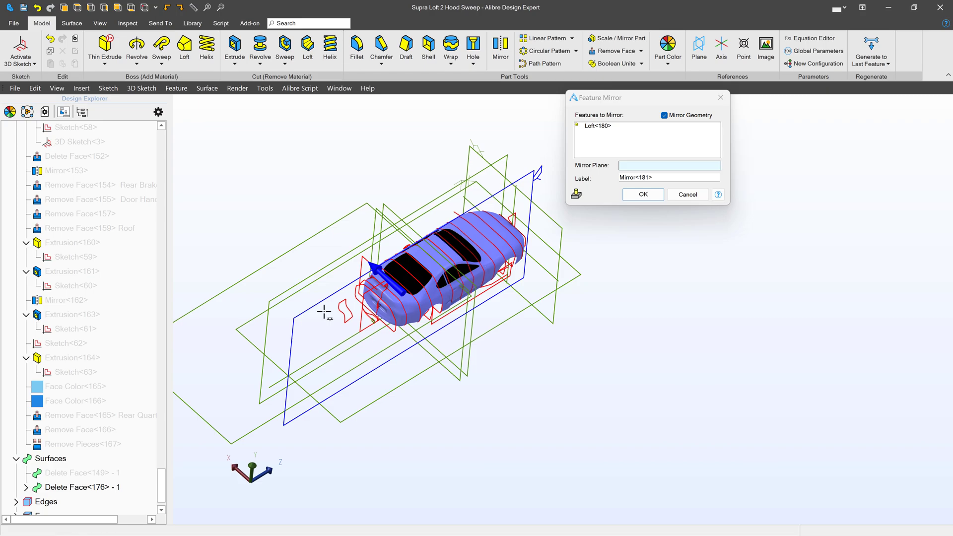
click(330, 310)
scroll(330, 310, up, 5)
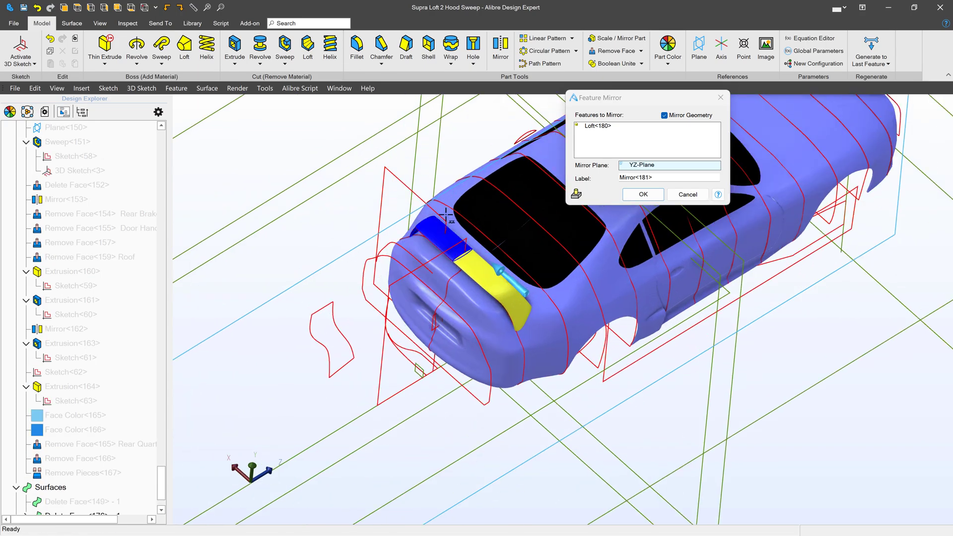
click(643, 194)
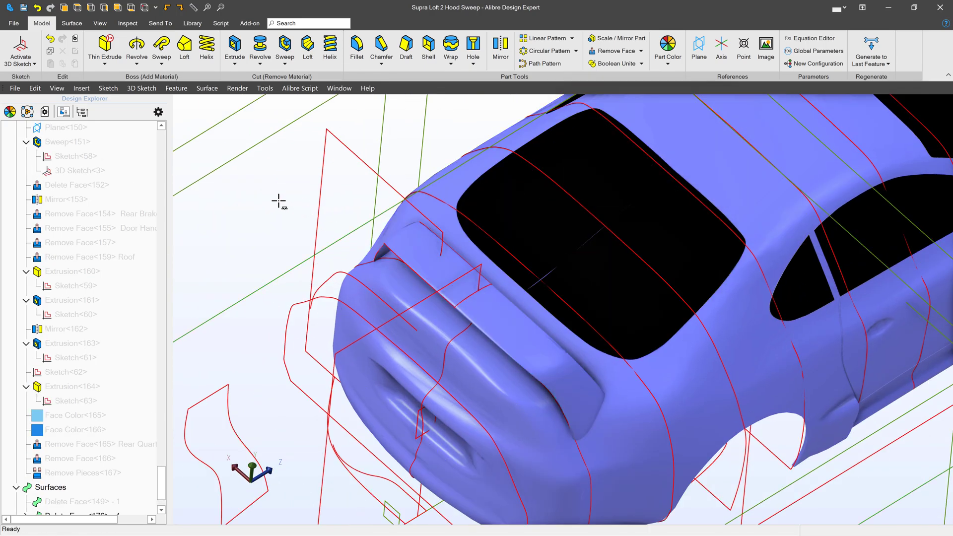
scroll(279, 201, down, 1)
middle_drag(362, 258, 388, 274)
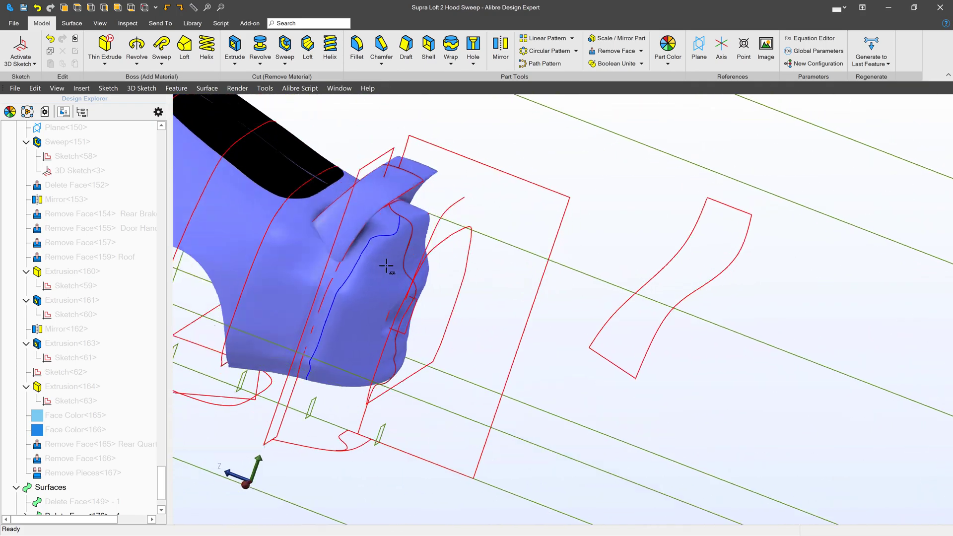
scroll(388, 274, down, 5)
scroll(618, 246, down, 3)
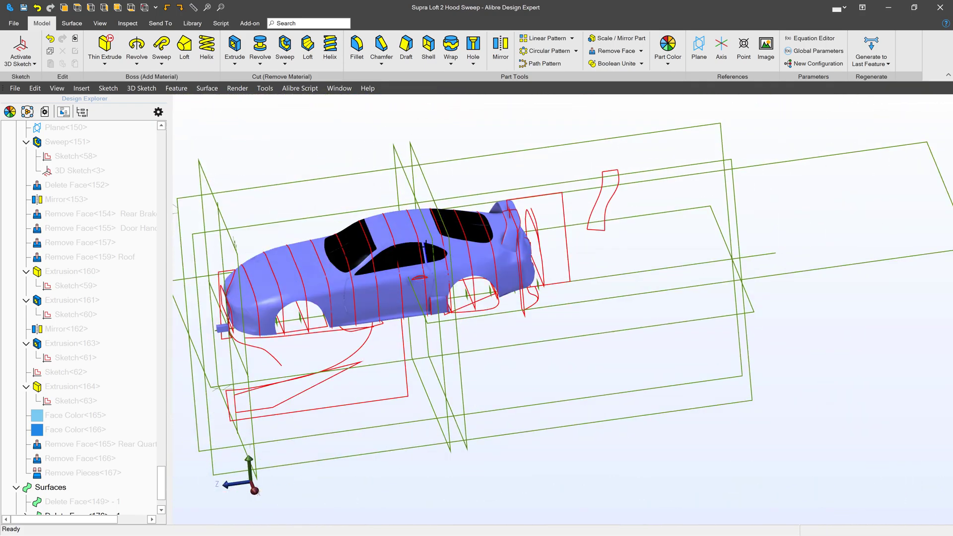
scroll(588, 231, up, 3)
scroll(588, 231, up, 5)
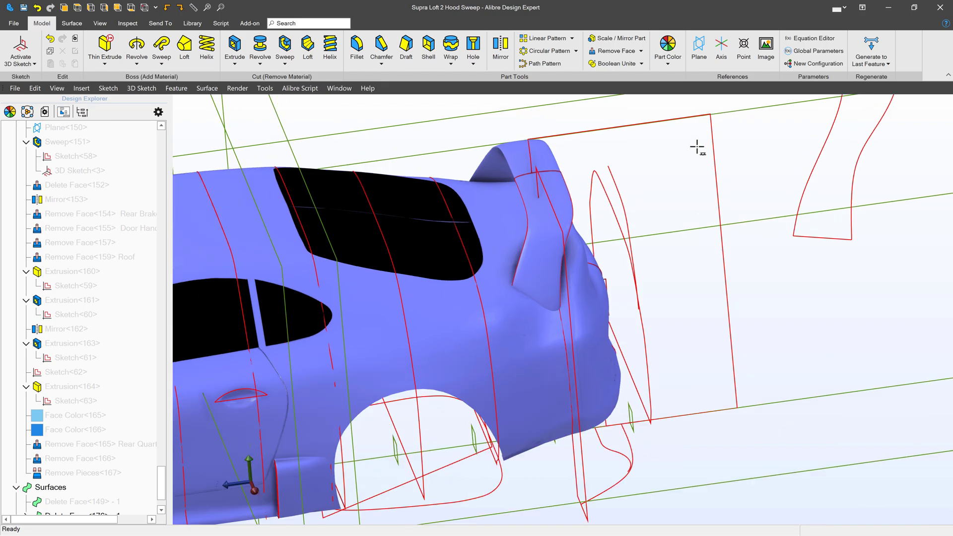
click(559, 255)
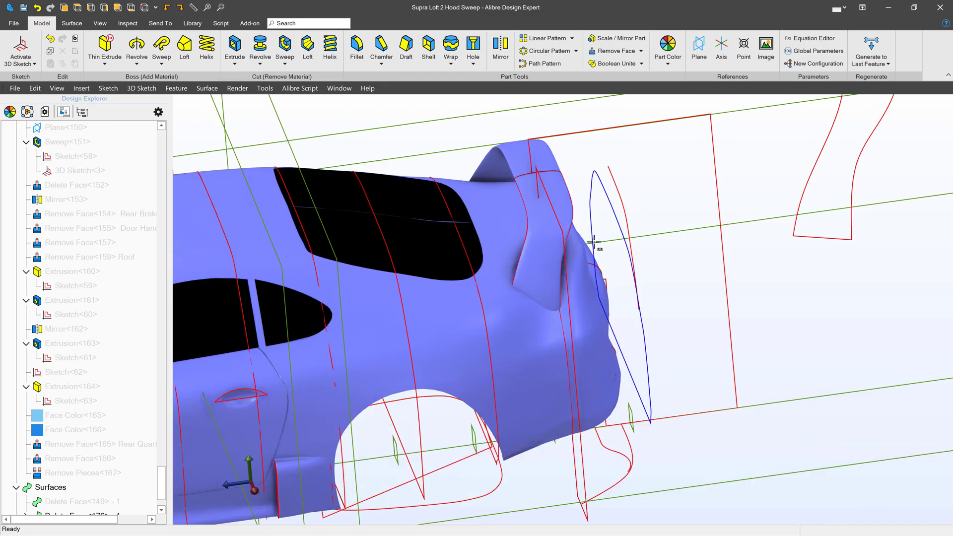
scroll(588, 223, down, 5)
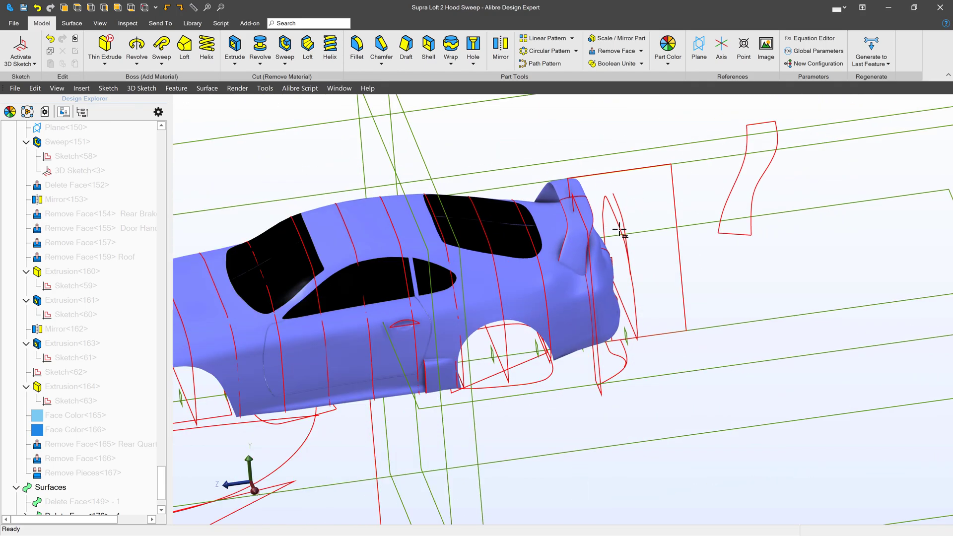
middle_drag(622, 246, 609, 252)
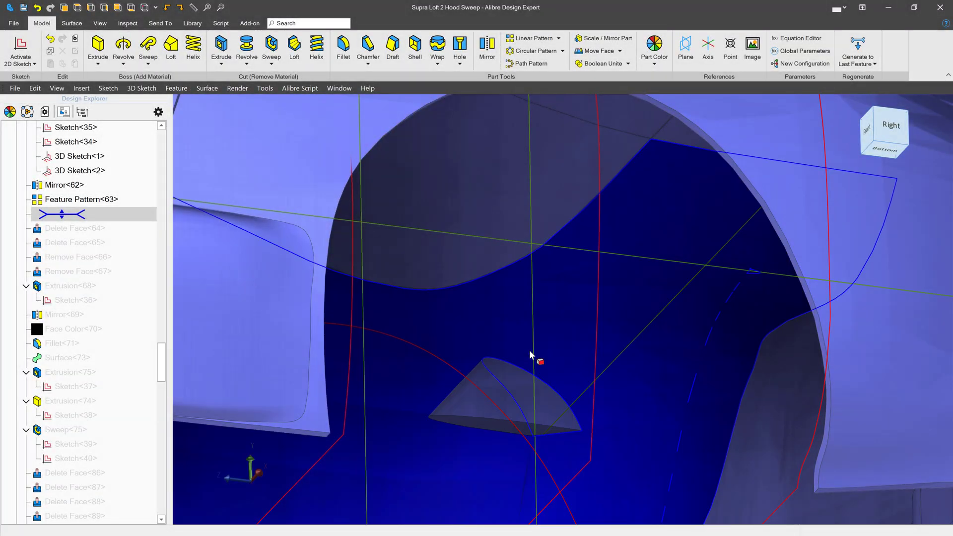
Step: Use Remove Face to delete the underbody's scoop, wedge and fin faces, then close the tool
mouse_move(530, 351)
middle_down()
mouse_move(579, 320)
mouse_move(540, 400)
mouse_move(540, 382)
middle_up()
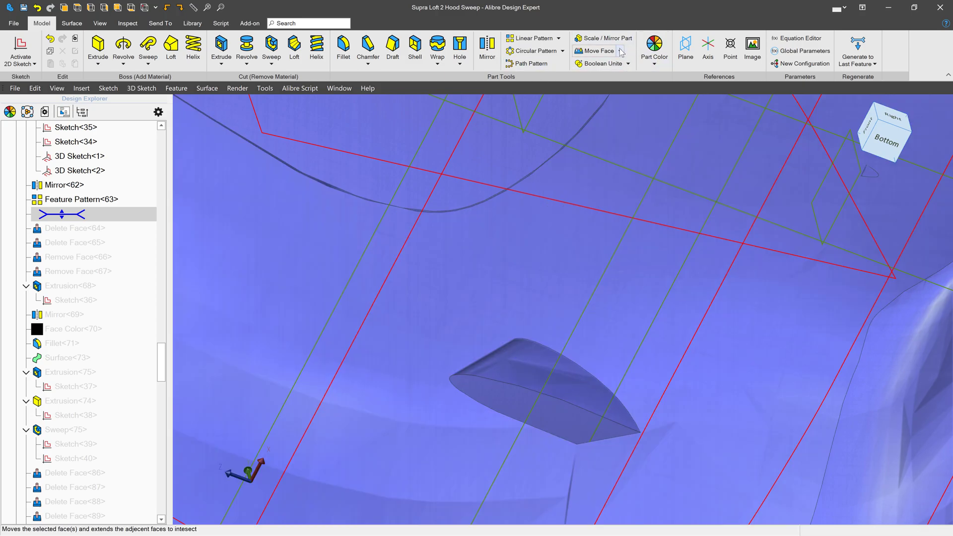
click(620, 51)
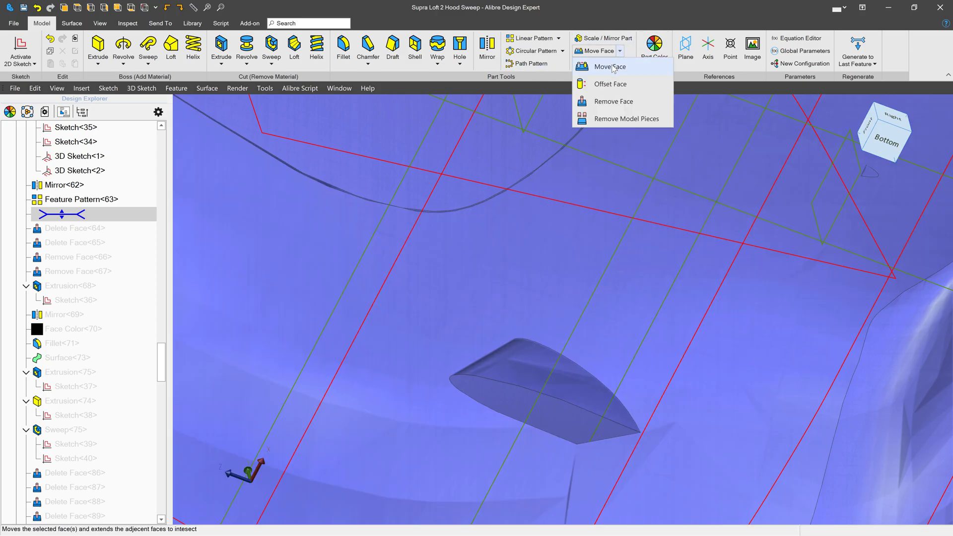
click(613, 101)
click(512, 380)
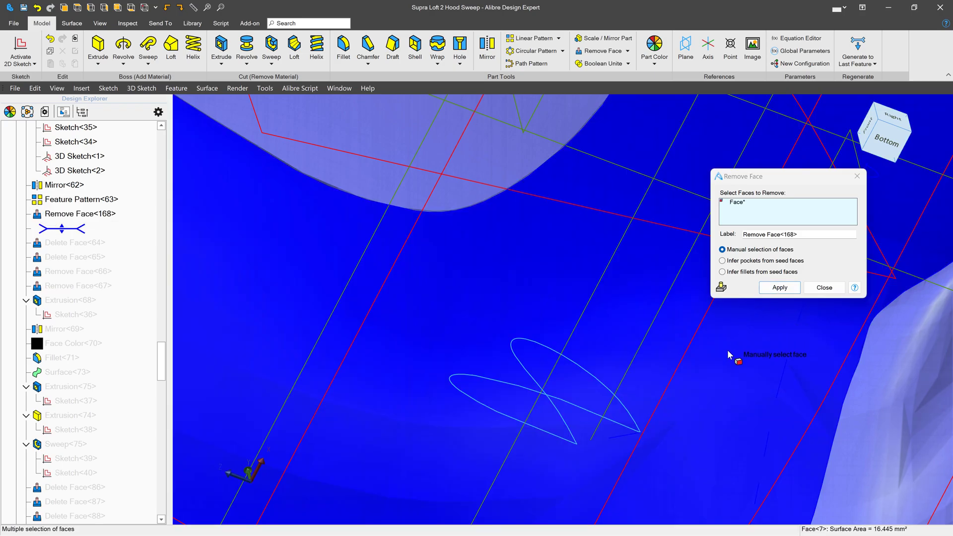
middle_drag(734, 342, 693, 370)
scroll(693, 370, down, 3)
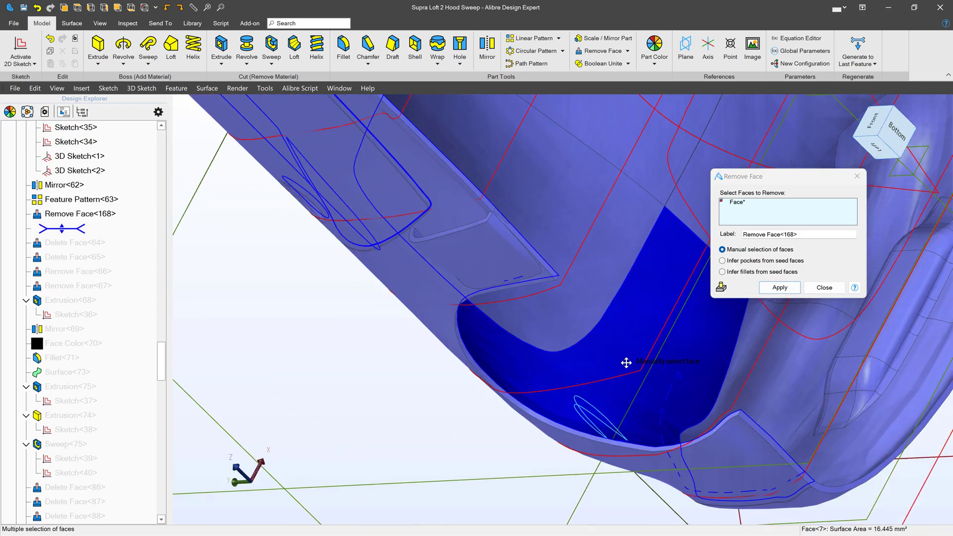
middle_drag(454, 395, 572, 235)
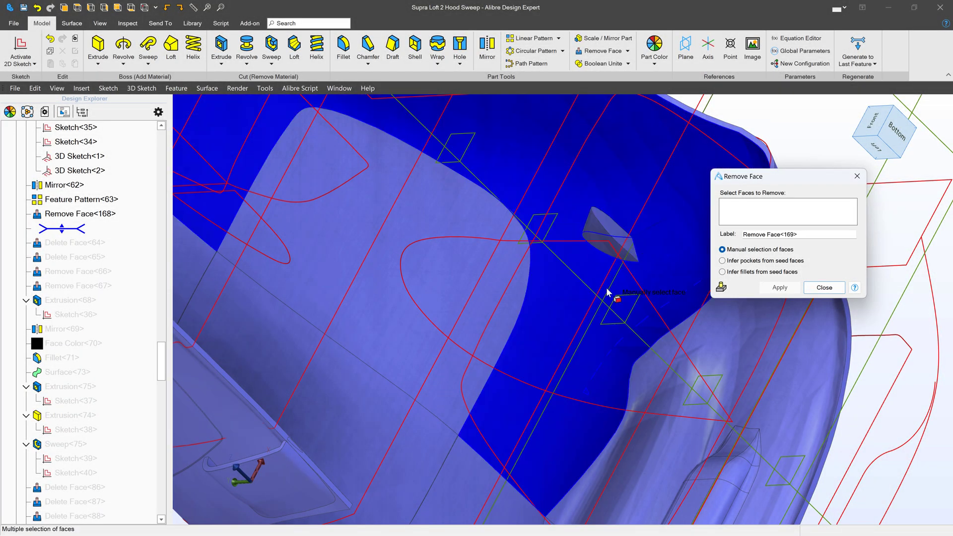
click(744, 350)
click(607, 234)
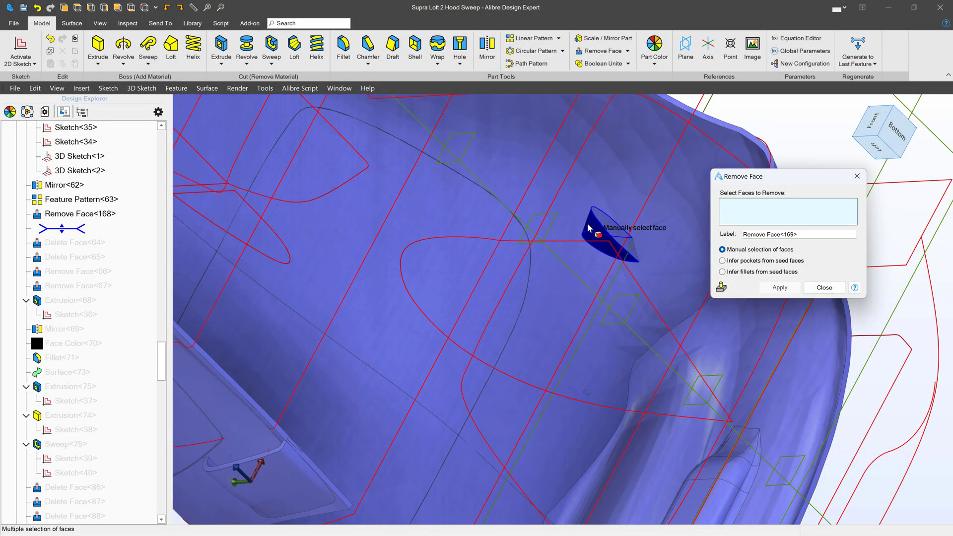
click(779, 288)
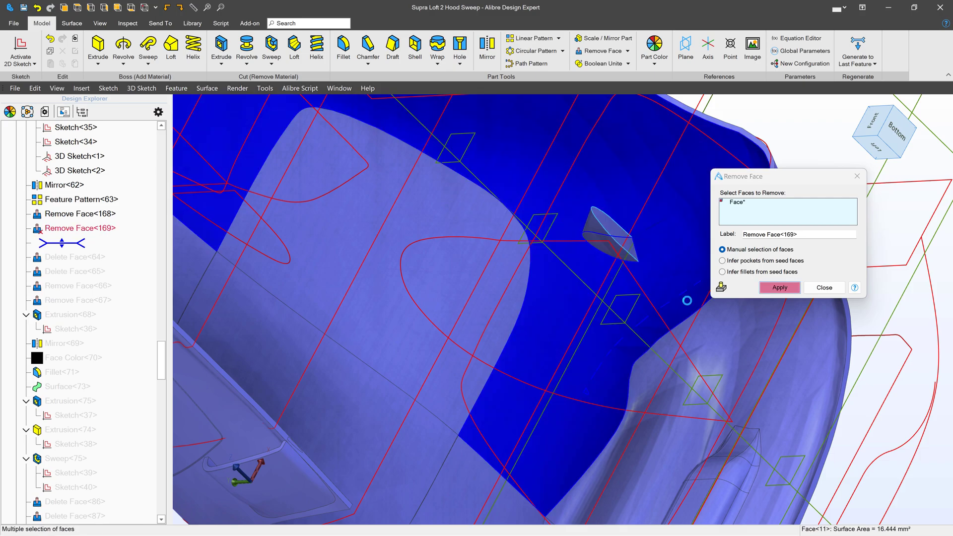
click(614, 233)
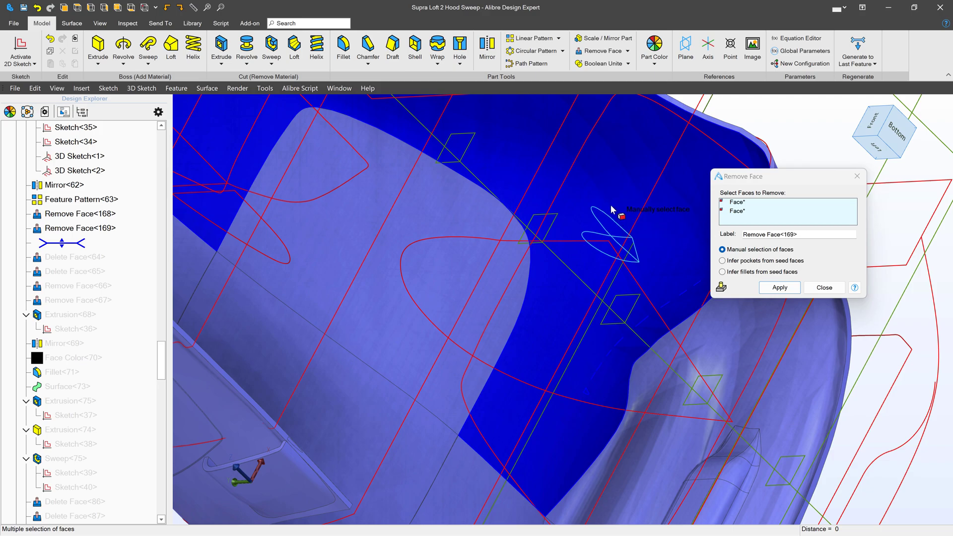
click(779, 287)
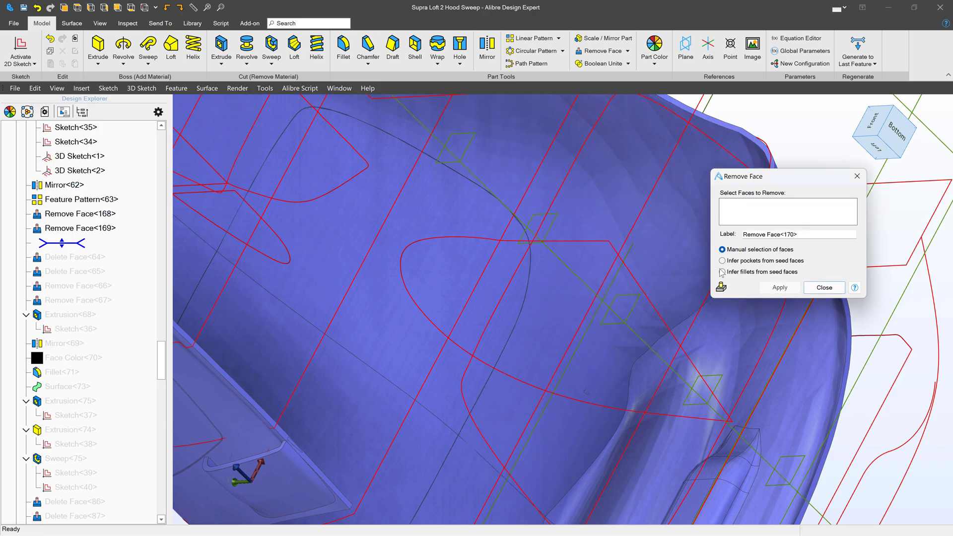
click(824, 287)
scroll(633, 264, down, 3)
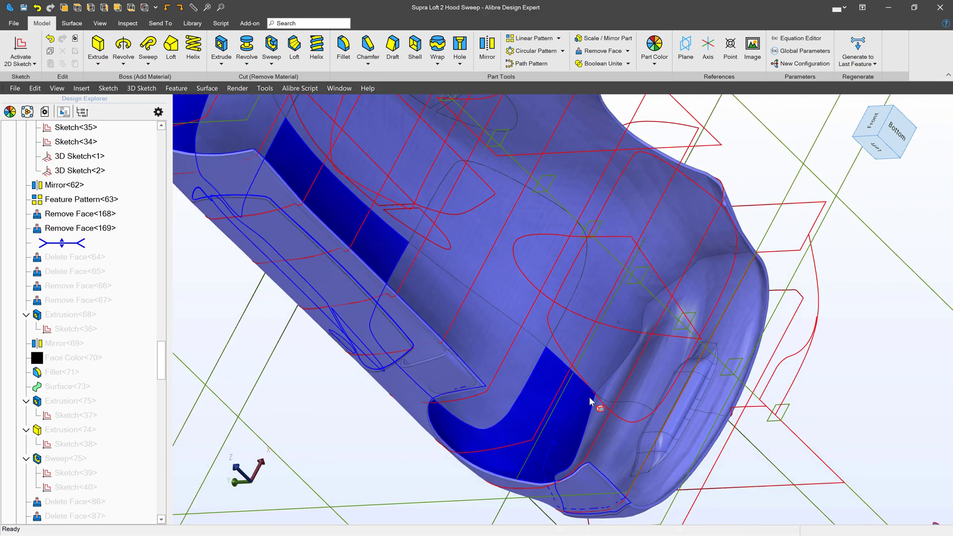